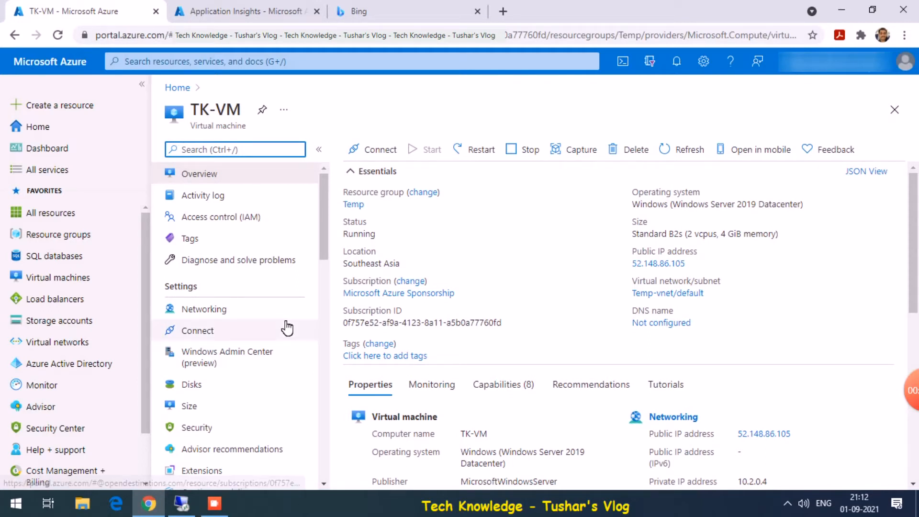
# - Show TK-VM's Networking inbound port rules, including RDP on 3389 and Port_80 on 80
pyautogui.click(236, 309)
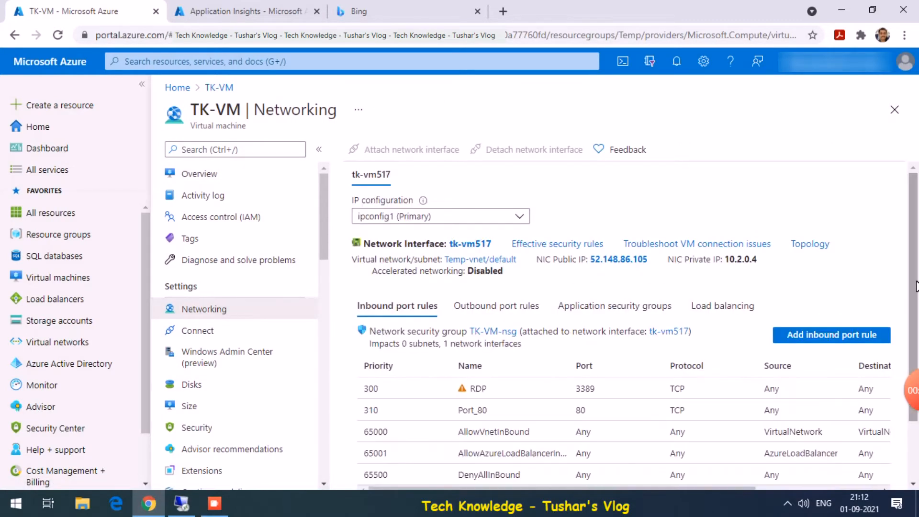
pyautogui.moveTo(915, 277)
pyautogui.mouseDown()
pyautogui.moveTo(914, 321)
pyautogui.moveTo(913, 274)
pyautogui.mouseUp()
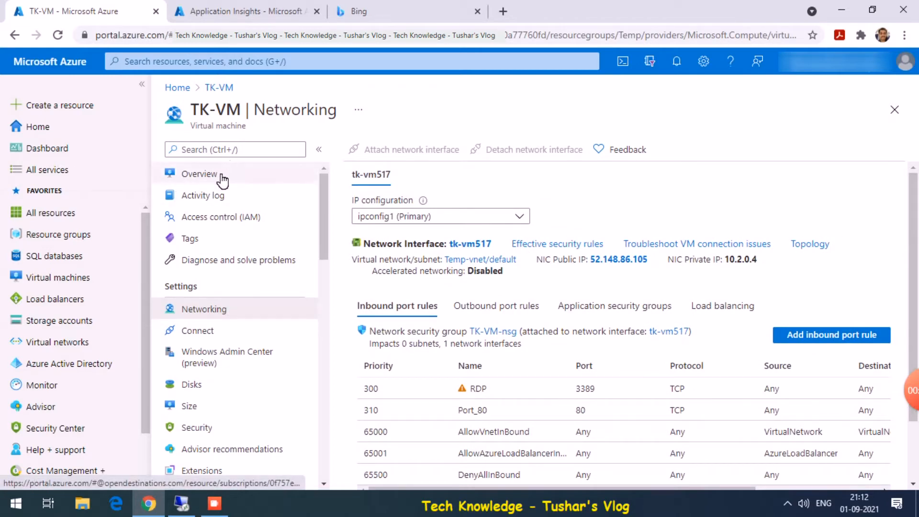
pyautogui.click(181, 503)
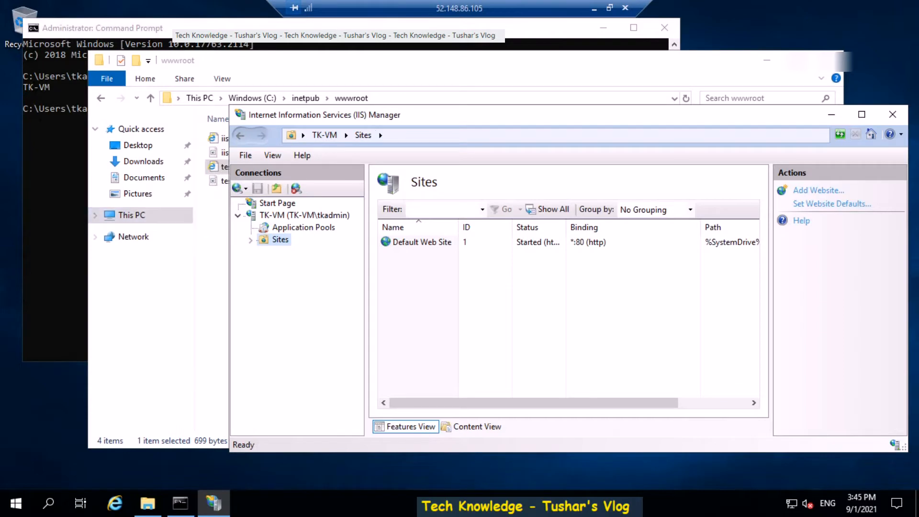
pyautogui.click(114, 503)
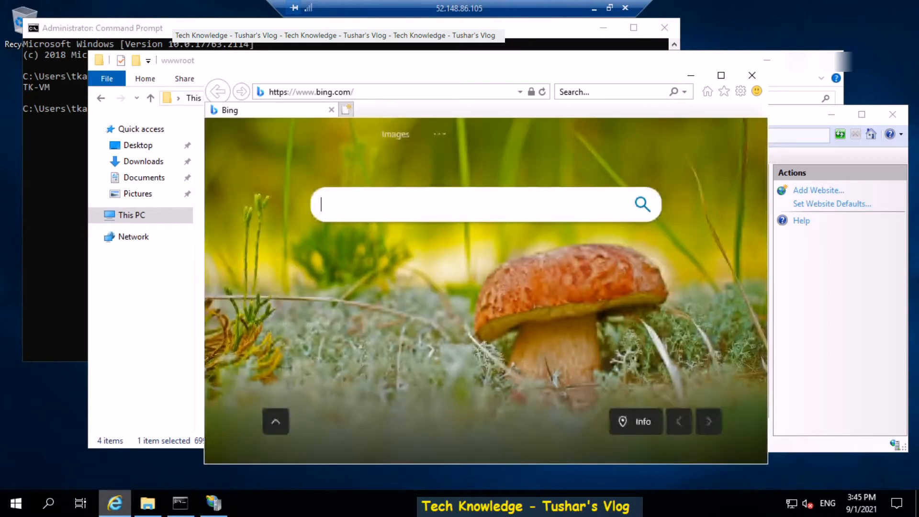
pyautogui.click(383, 92)
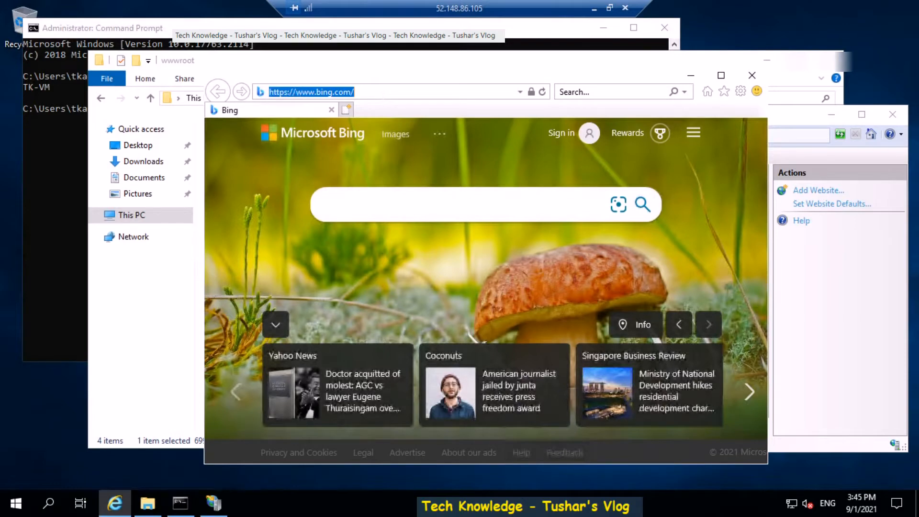
pyautogui.click(382, 93)
pyautogui.write('localhost')
pyautogui.press('Return')
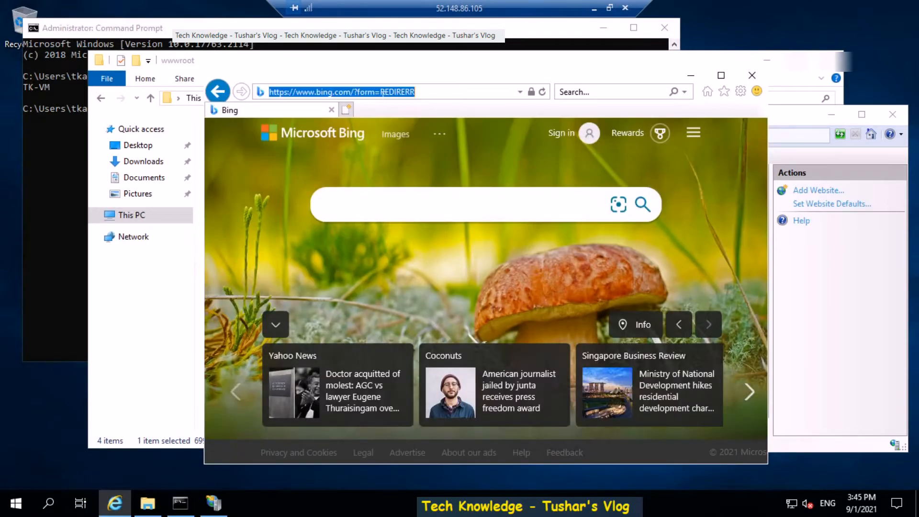
pyautogui.write('loca')
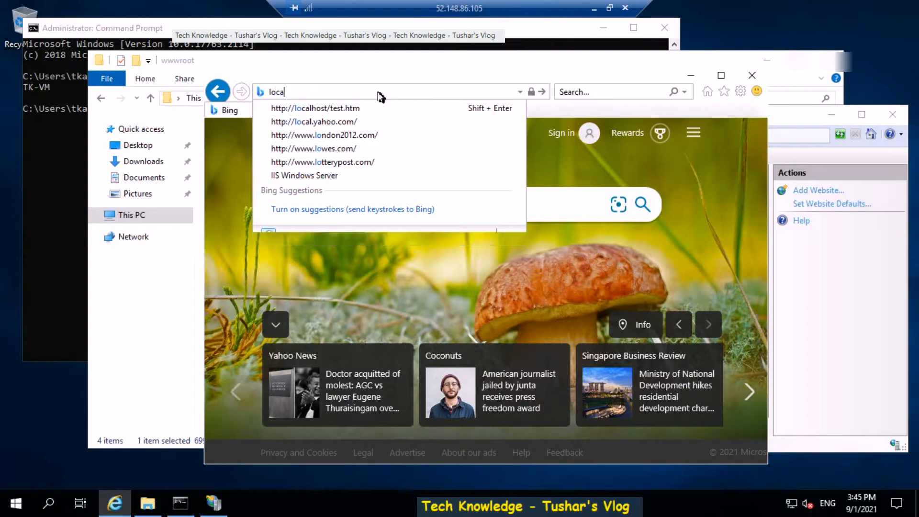
pyautogui.write('lhost')
pyautogui.press('Return')
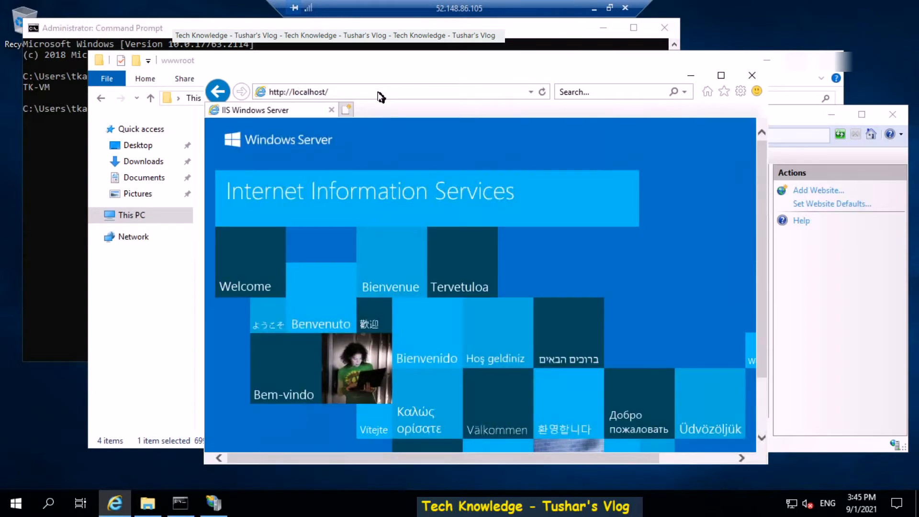
pyautogui.click(381, 96)
pyautogui.write('test.htm')
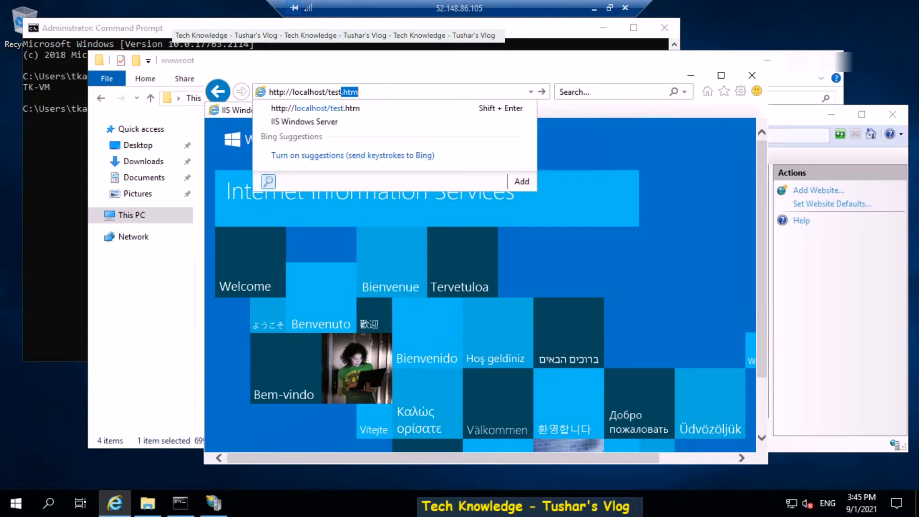
pyautogui.press('Return')
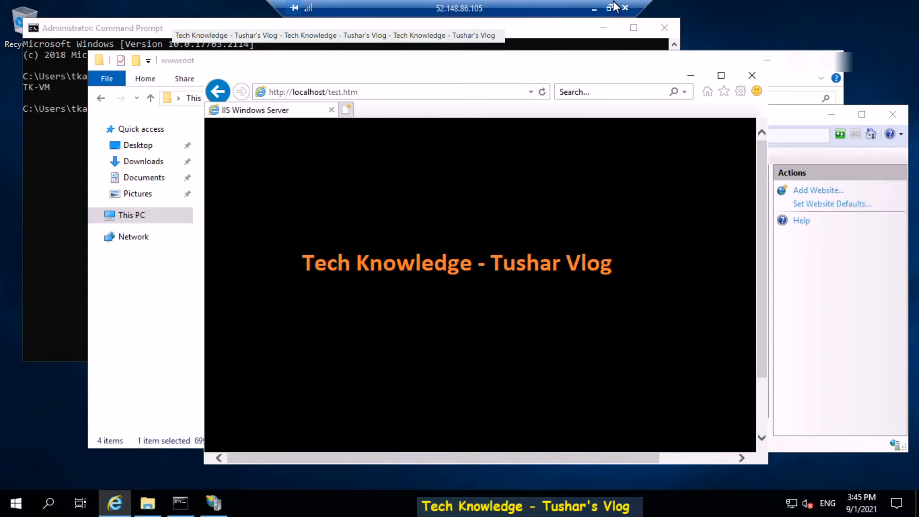
pyautogui.click(594, 8)
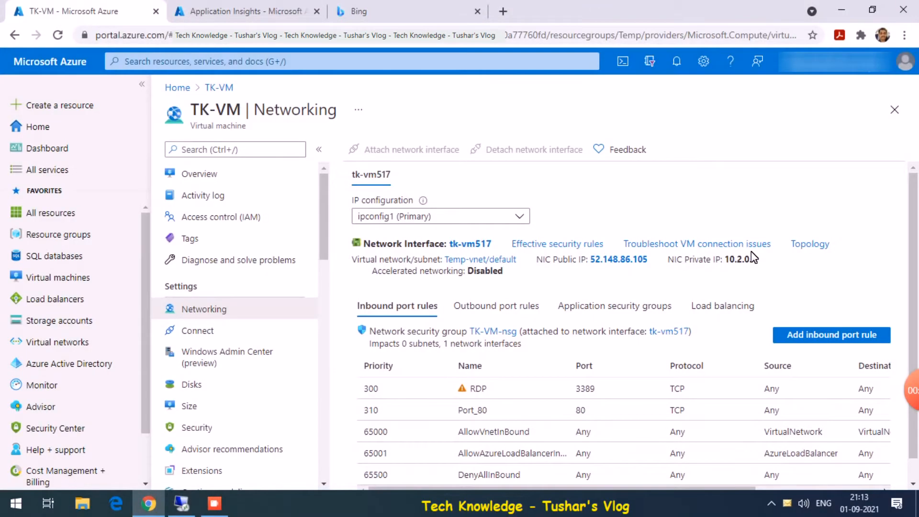
pyautogui.moveTo(650, 259); pyautogui.dragTo(591, 260)
pyautogui.hotkey('ctrl', 'c')
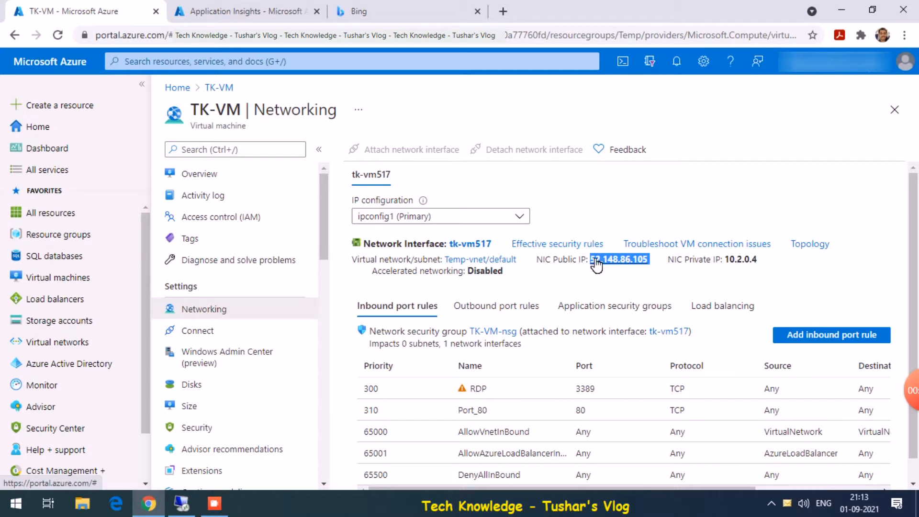
pyautogui.click(503, 11)
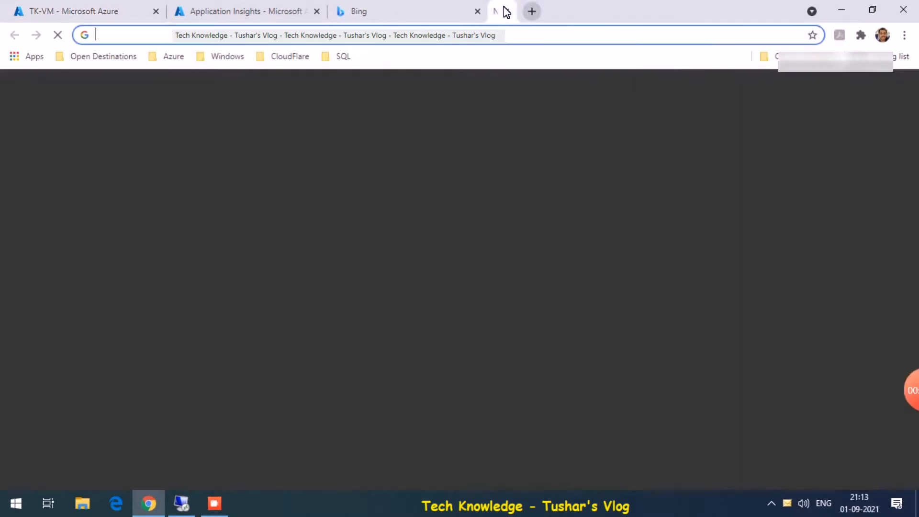
pyautogui.hotkey('ctrl', 'v')
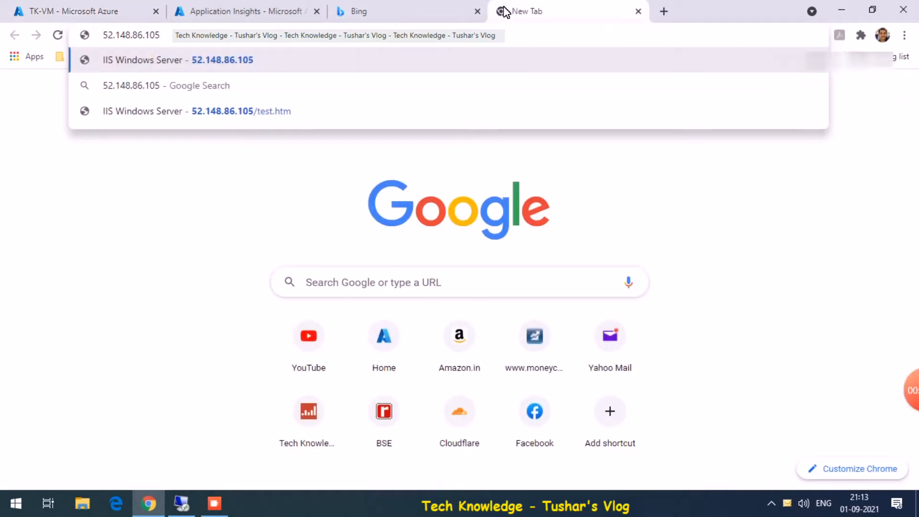
pyautogui.press('Down')
pyautogui.press('Down')
pyautogui.press('Return')
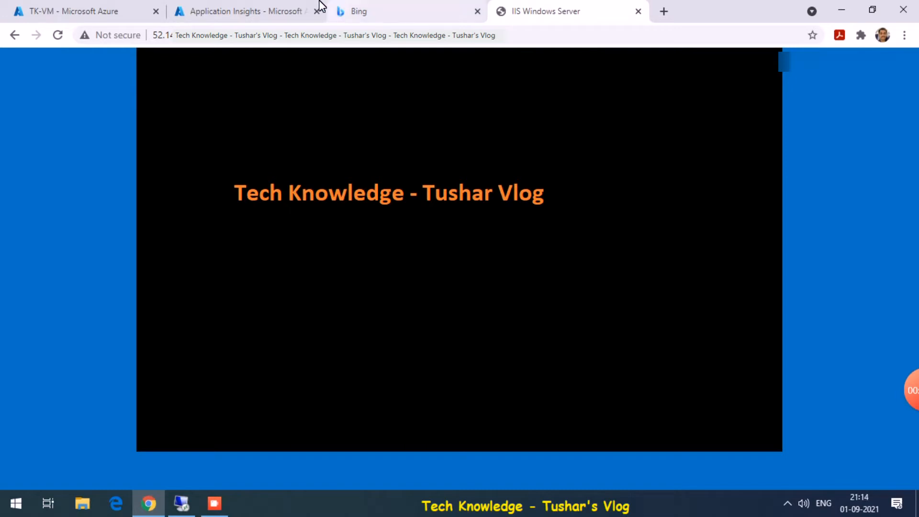
pyautogui.click(261, 9)
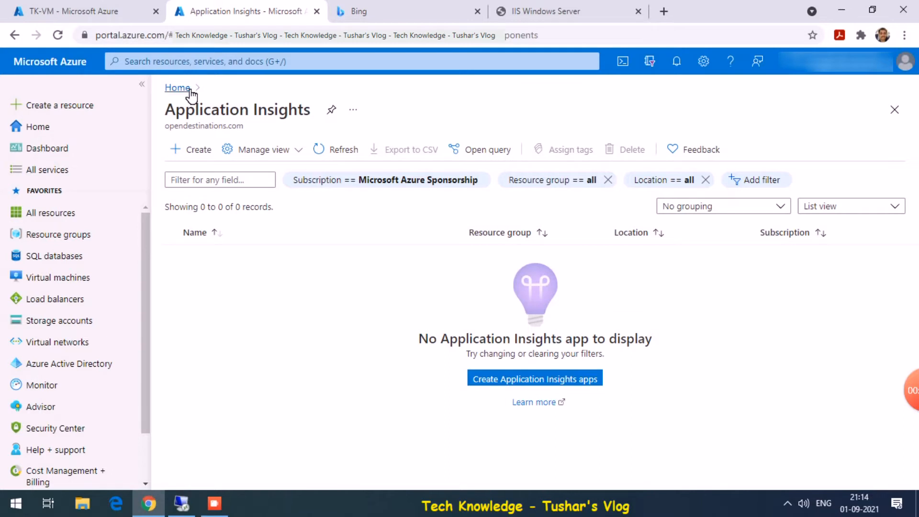
# - Find Application Insights in the portal search and start creating a new resource
pyautogui.click(181, 63)
pyautogui.write('insigh')
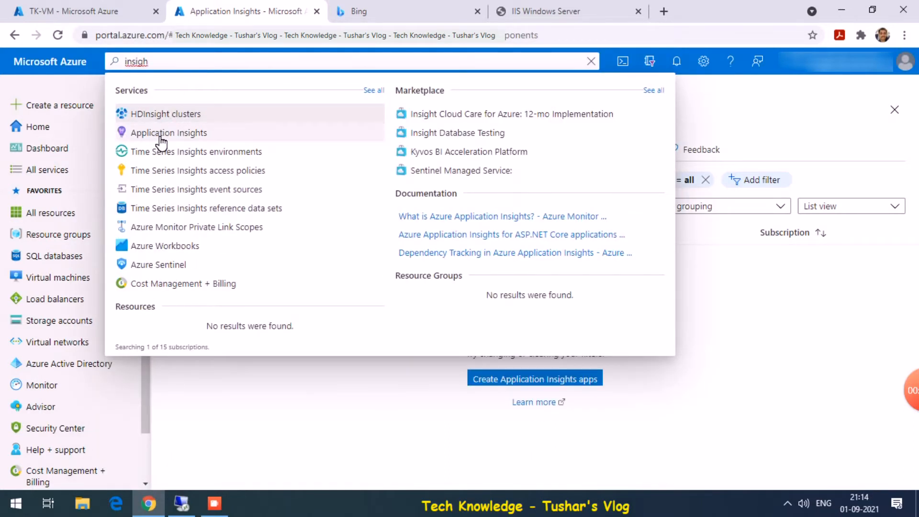
pyautogui.click(301, 406)
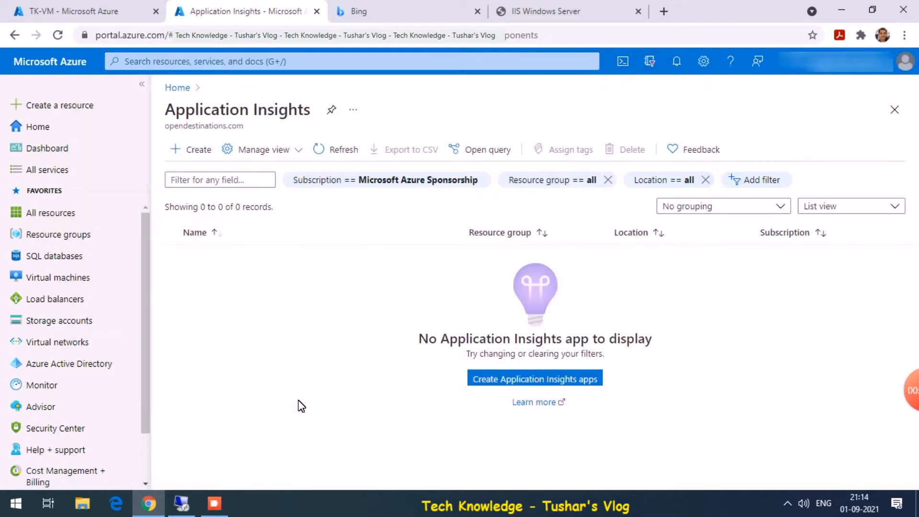
pyautogui.click(529, 383)
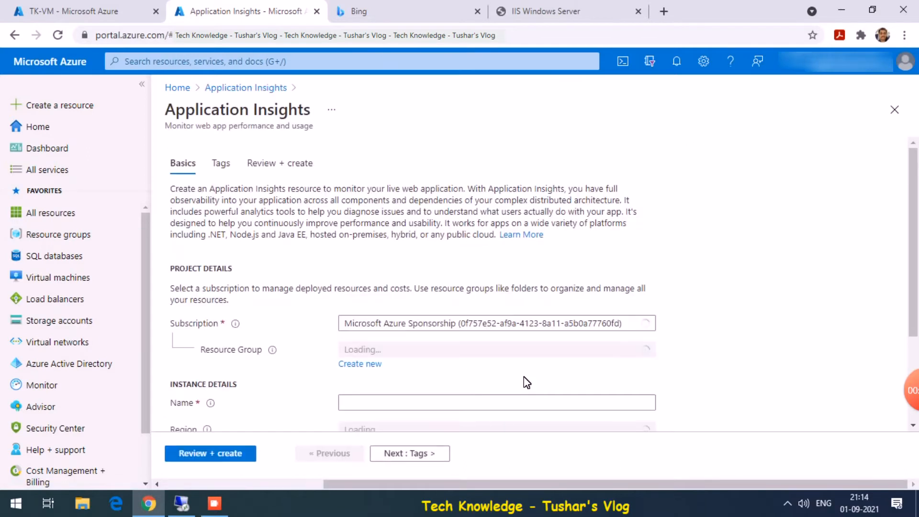
# - Select the Temp resource group for the new Application Insights resource
pyautogui.click(468, 354)
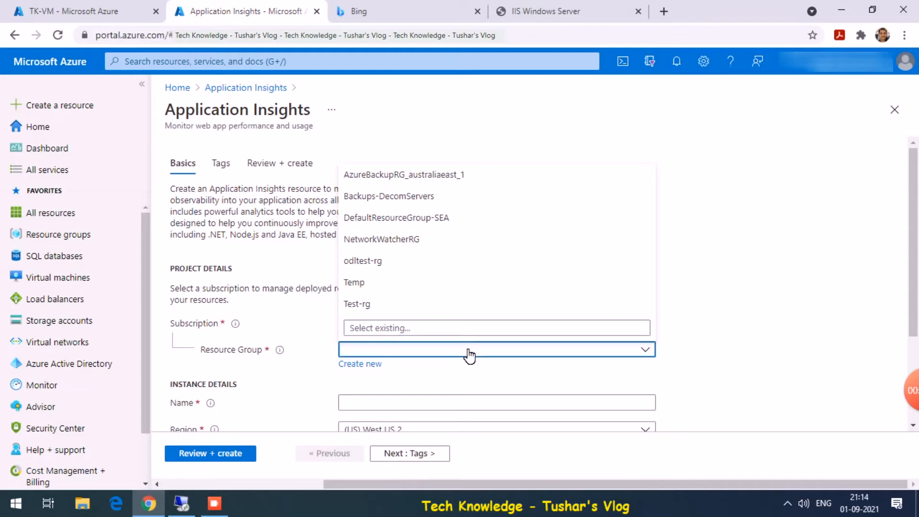
pyautogui.click(469, 354)
pyautogui.click(470, 354)
pyautogui.write('tem')
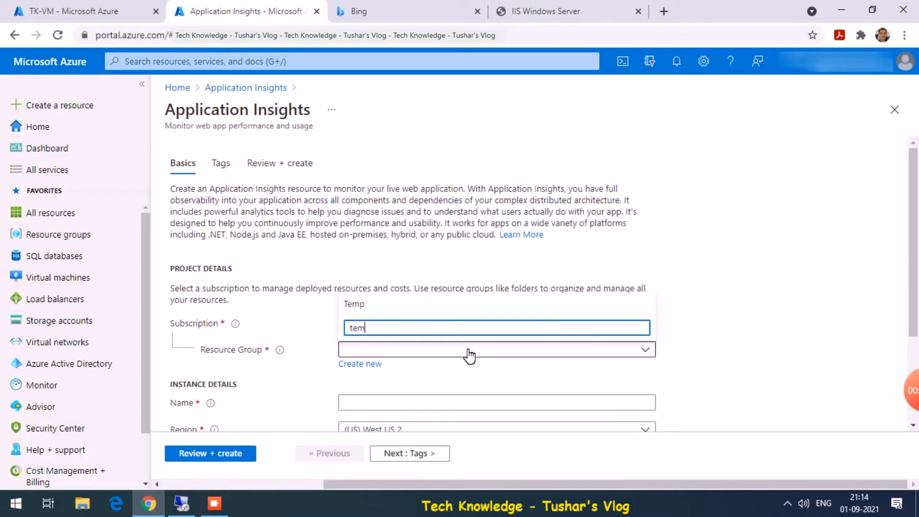
pyautogui.click(379, 305)
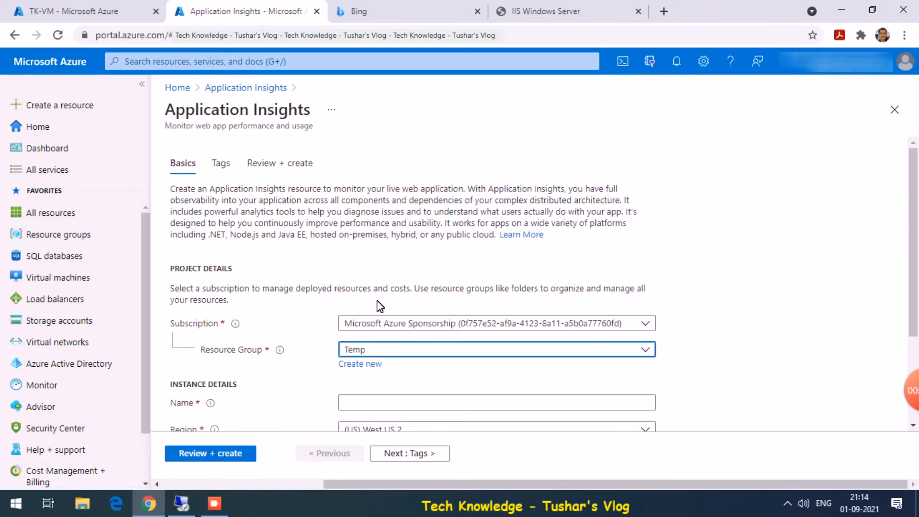
pyautogui.moveTo(914, 283); pyautogui.dragTo(909, 347)
# - Name the resource AppIns-Test and set its region to Southeast Asia
pyautogui.click(434, 290)
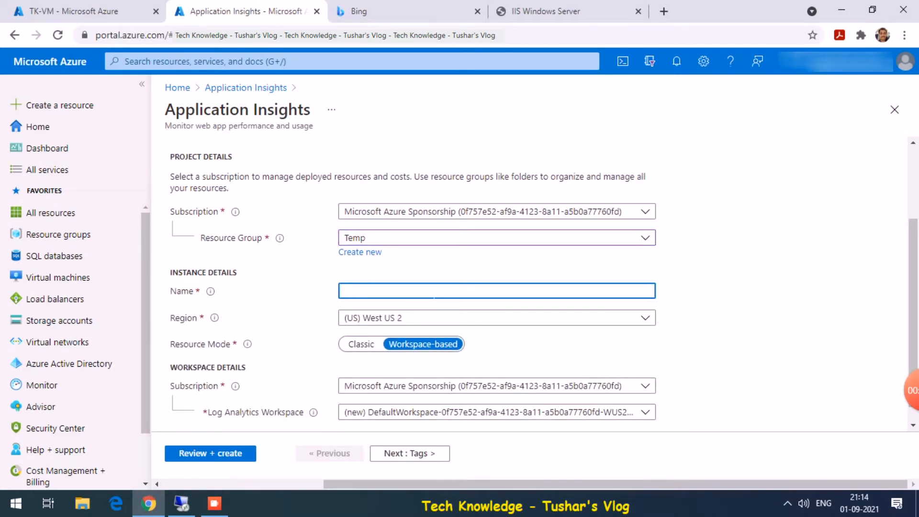
pyautogui.write('AppI')
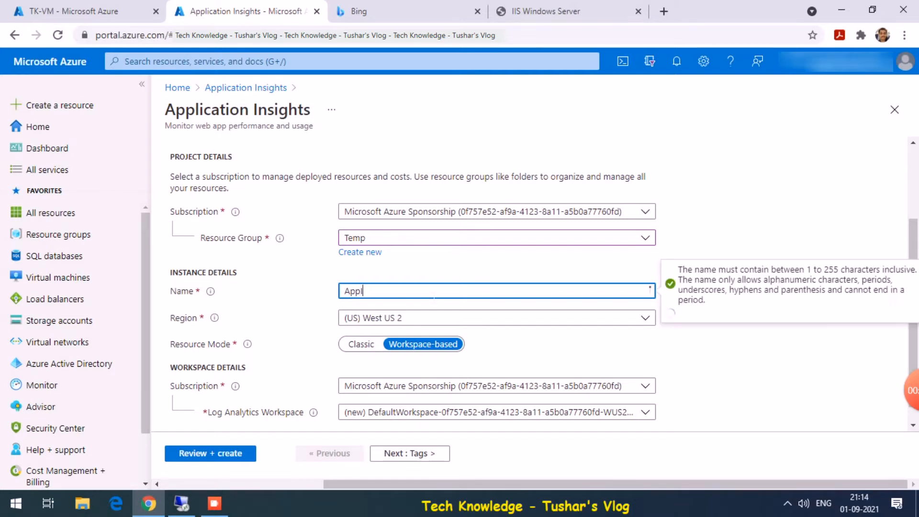
pyautogui.write('ns')
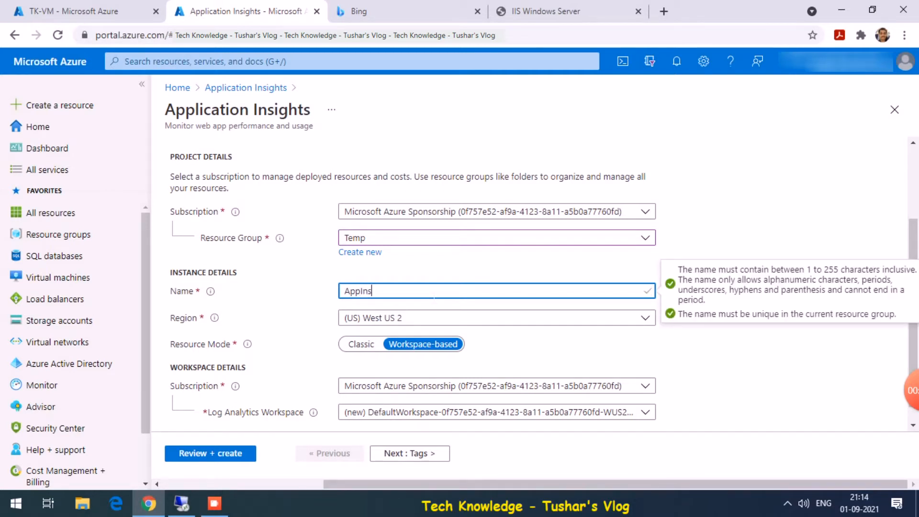
pyautogui.write('-Test')
pyautogui.press('Tab')
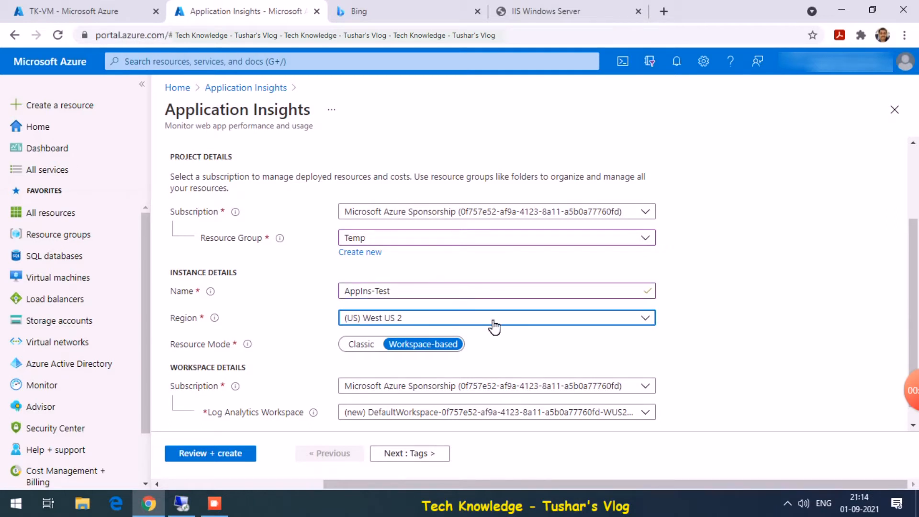
pyautogui.click(495, 327)
pyautogui.write('sou')
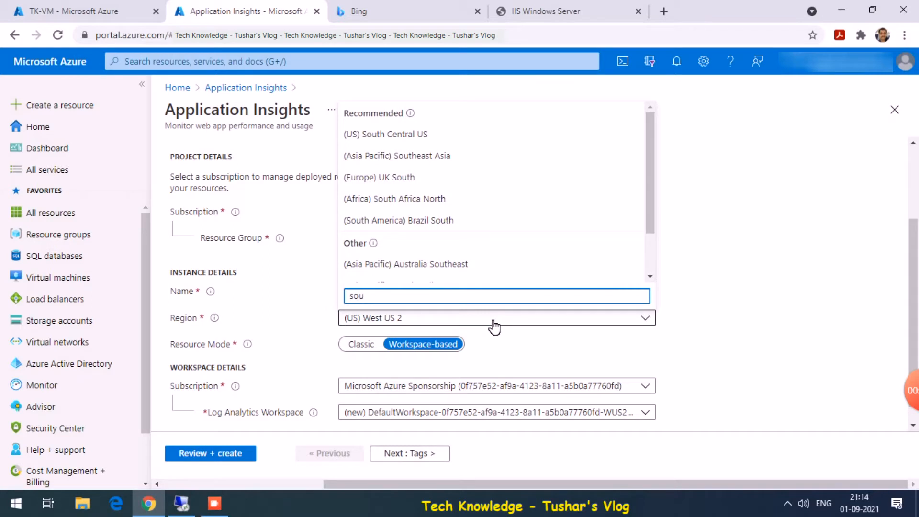
pyautogui.click(415, 158)
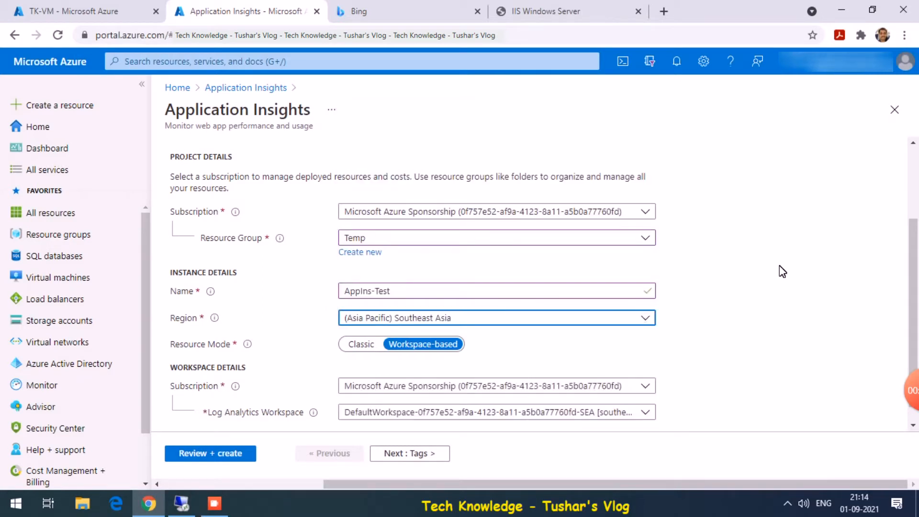
# - Advance the wizard past Tags to the Review + create step
pyautogui.scroll(-1, 915, 366)
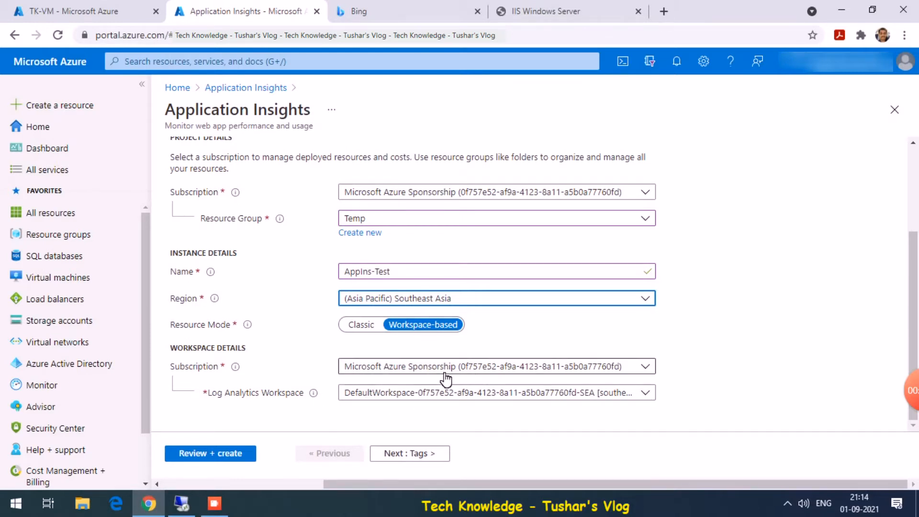
pyautogui.click(394, 454)
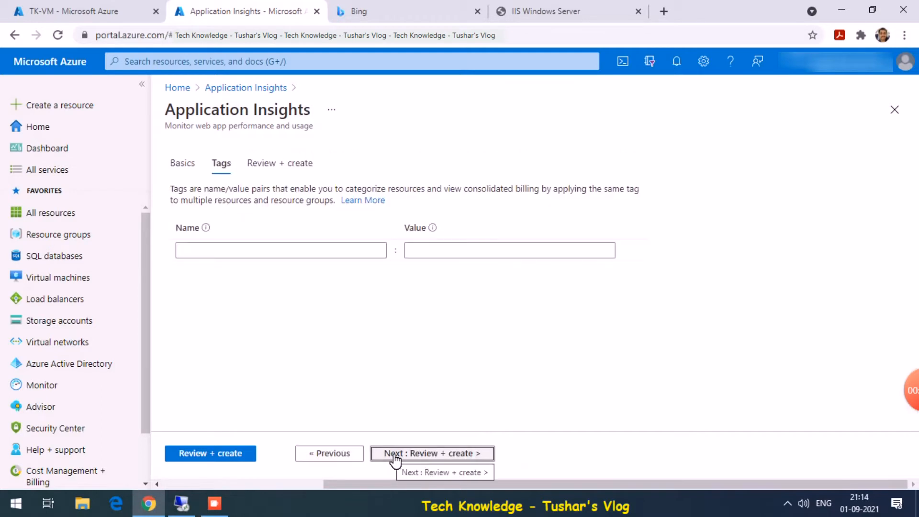
pyautogui.click(395, 455)
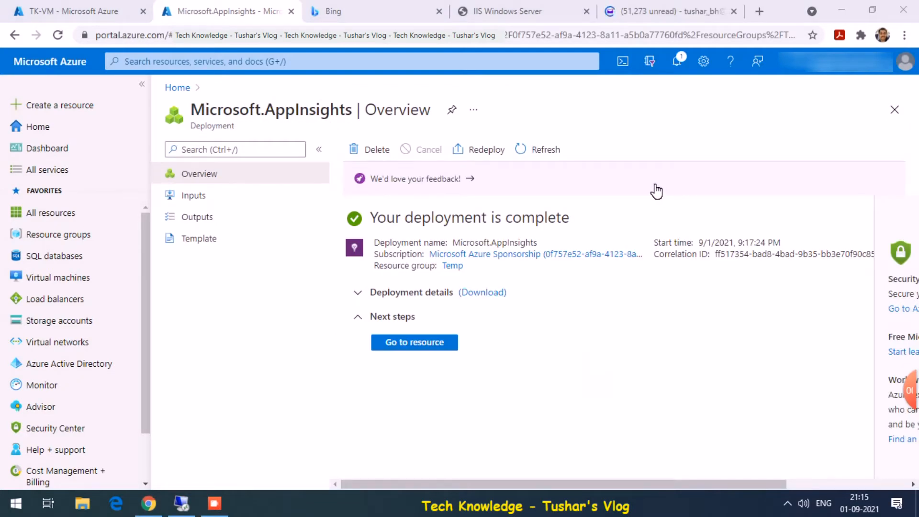
# - Go from the deployment notification to AppIns-Test and open its Availability page
pyautogui.click(677, 61)
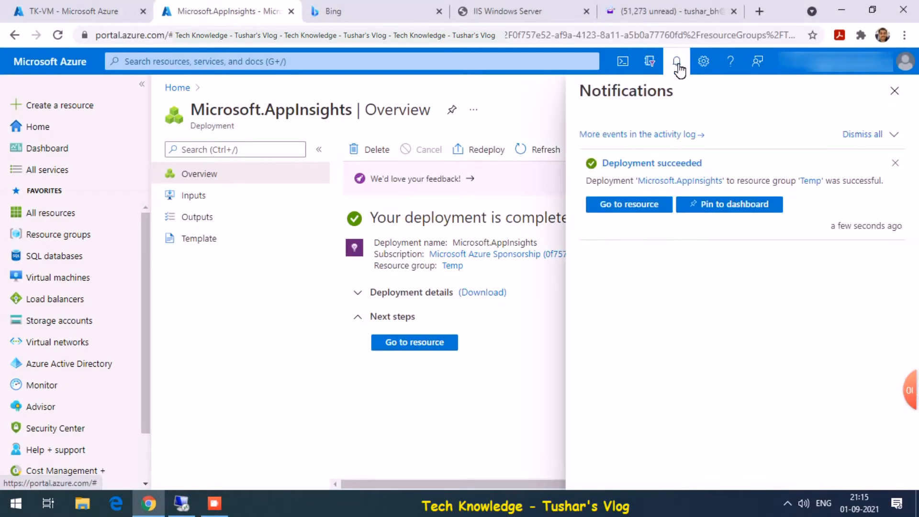
pyautogui.click(426, 342)
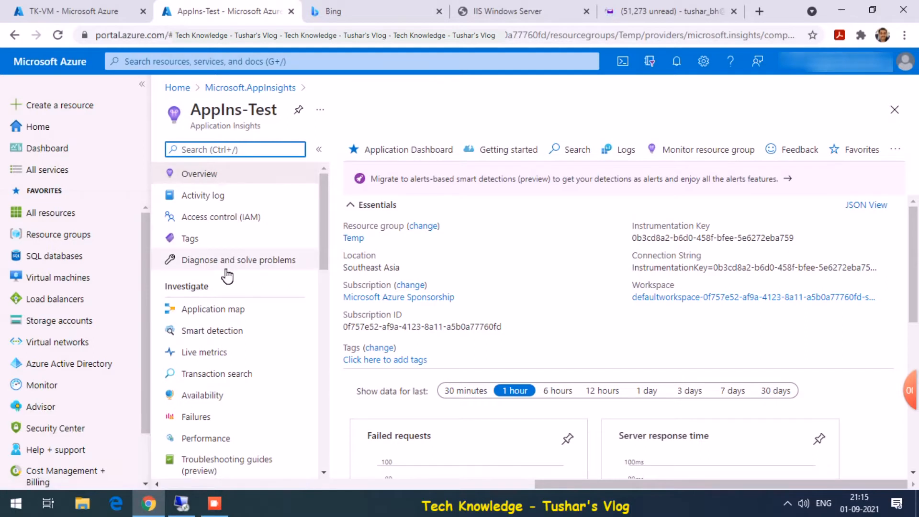
pyautogui.click(216, 397)
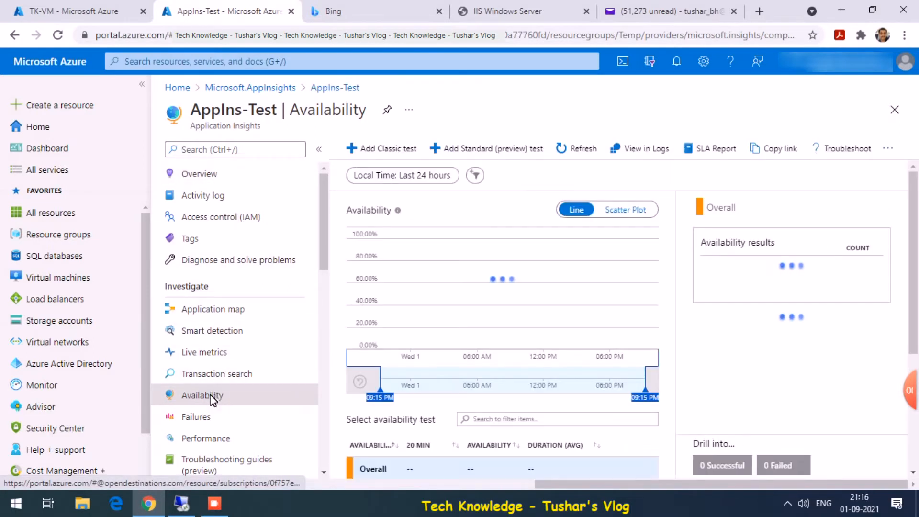
pyautogui.moveTo(912, 301); pyautogui.dragTo(909, 400)
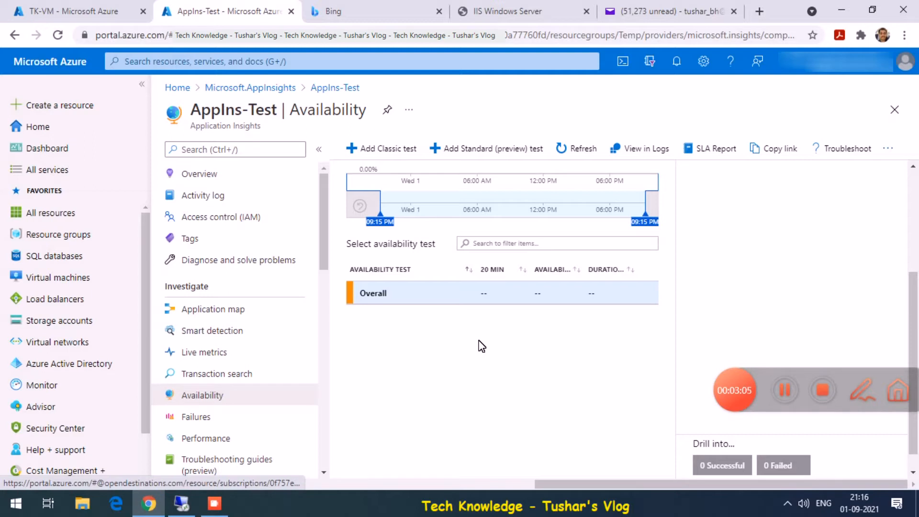
pyautogui.click(385, 159)
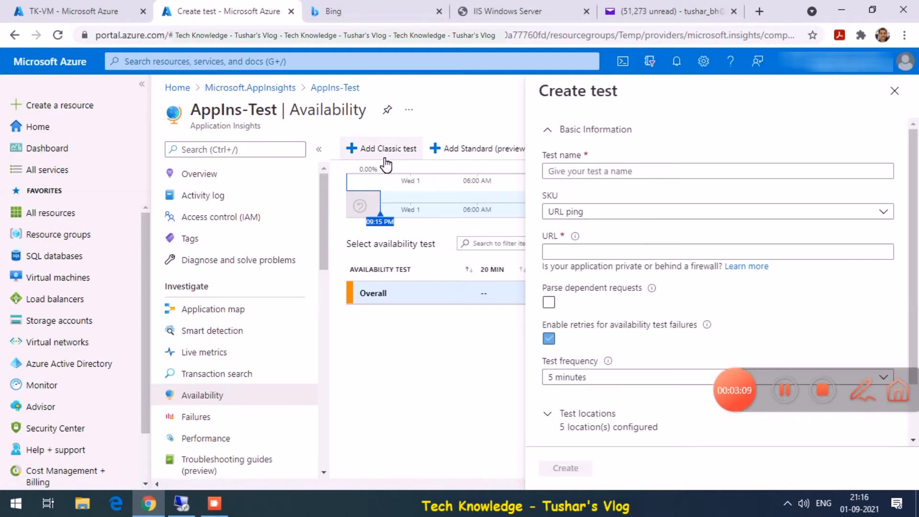
pyautogui.click(522, 9)
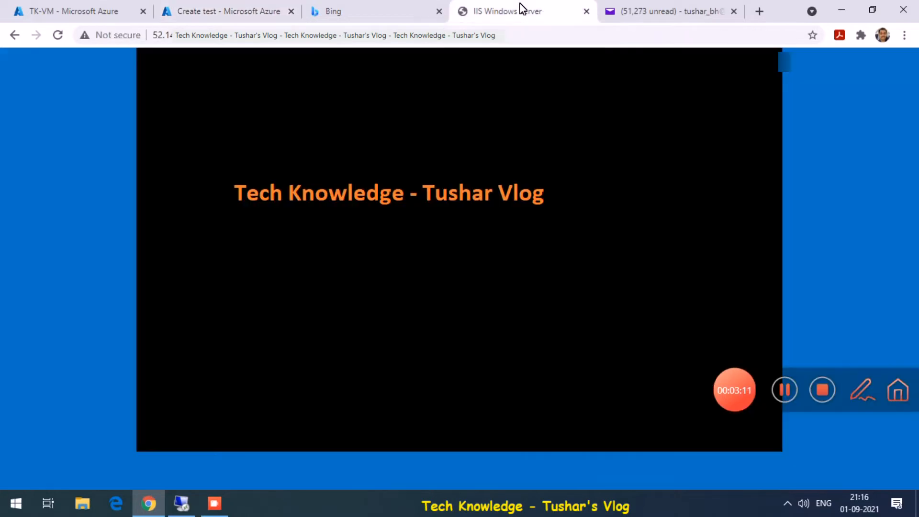
pyautogui.click(278, 40)
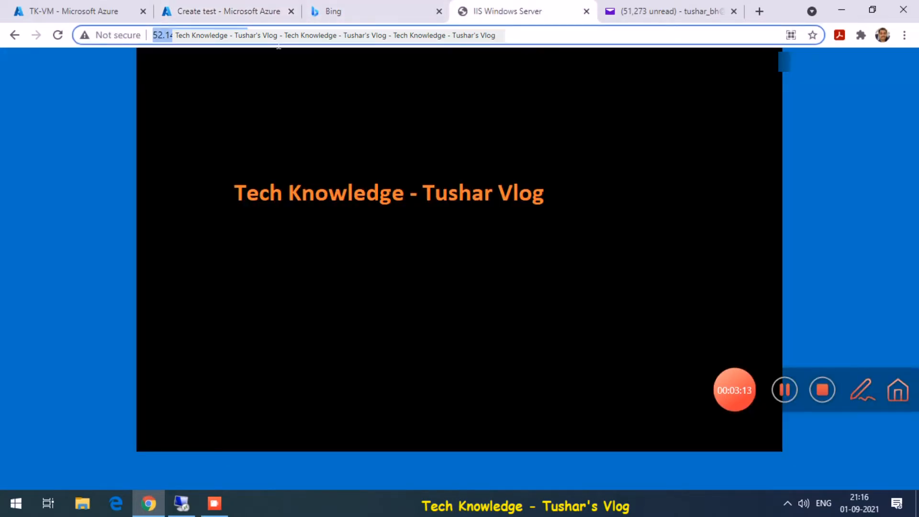
pyautogui.click(249, 11)
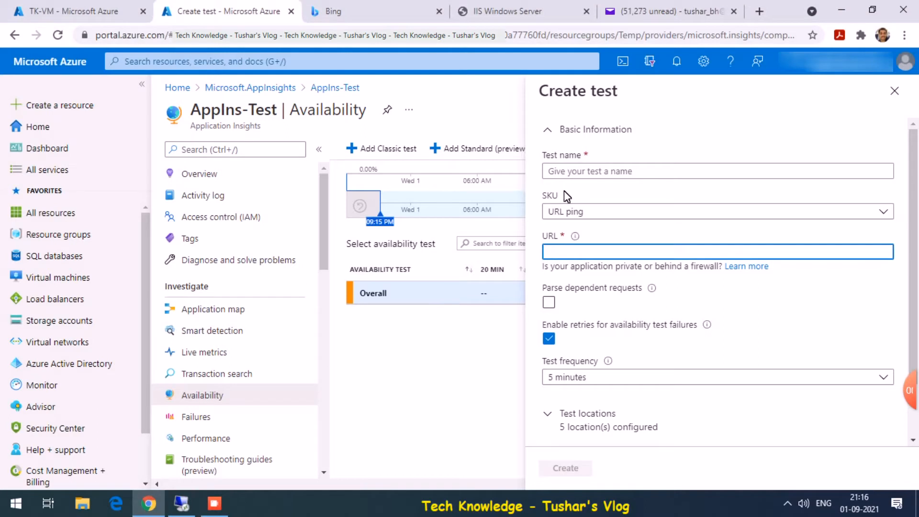
pyautogui.write('http://52.148.86.105/test.htm')
# - Name the availability test TestURL
pyautogui.click(550, 171)
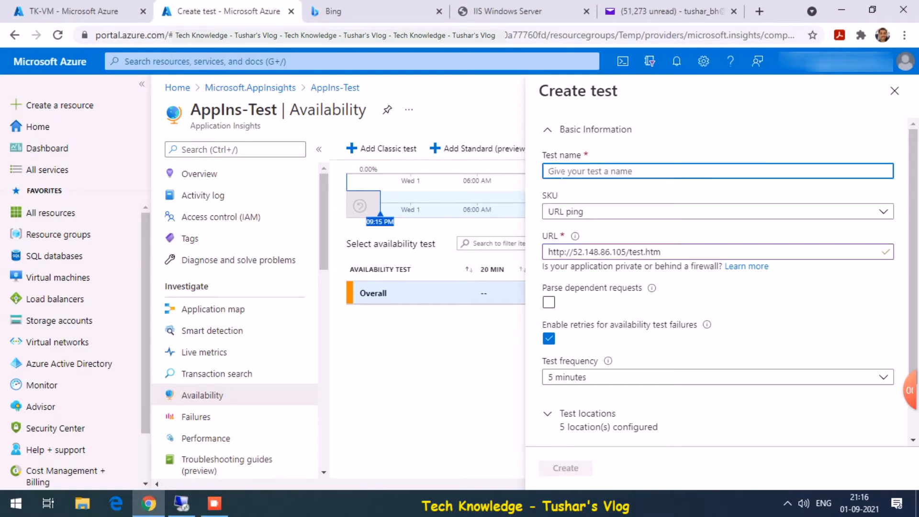
pyautogui.write('TestURL')
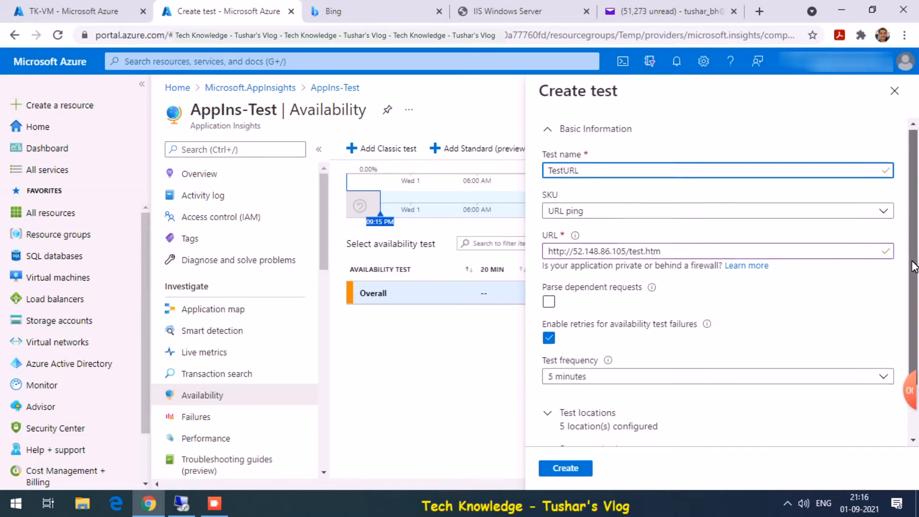
pyautogui.moveTo(915, 262); pyautogui.dragTo(915, 318)
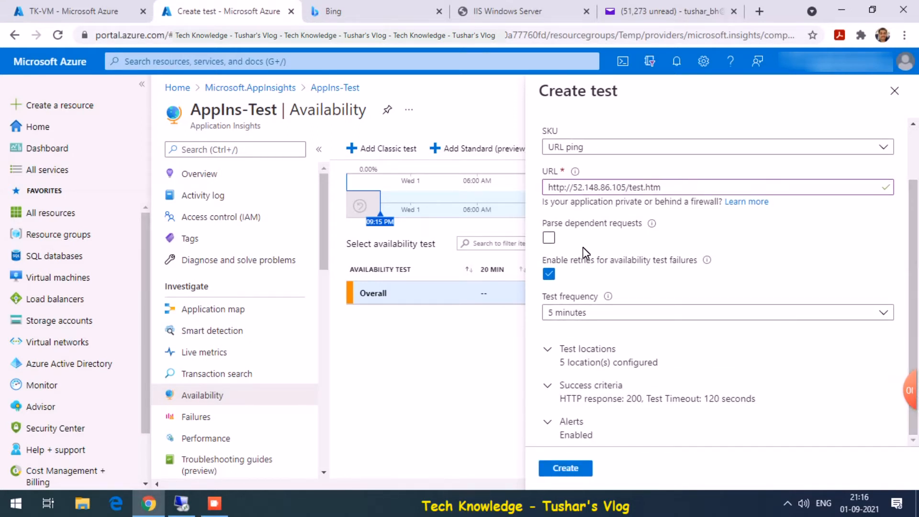
pyautogui.moveTo(913, 270); pyautogui.dragTo(903, 211)
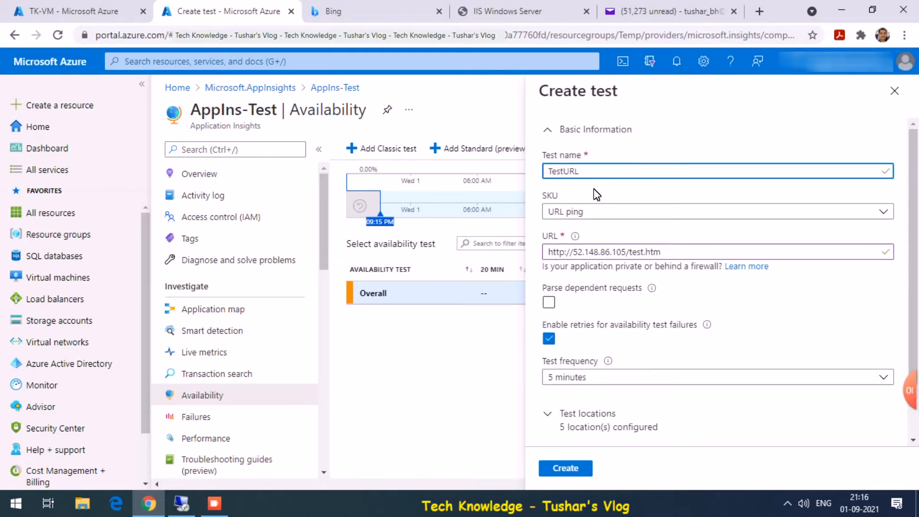
# - Keep URL ping as test type and 5 minutes as test frequency
pyautogui.click(633, 216)
pyautogui.click(634, 223)
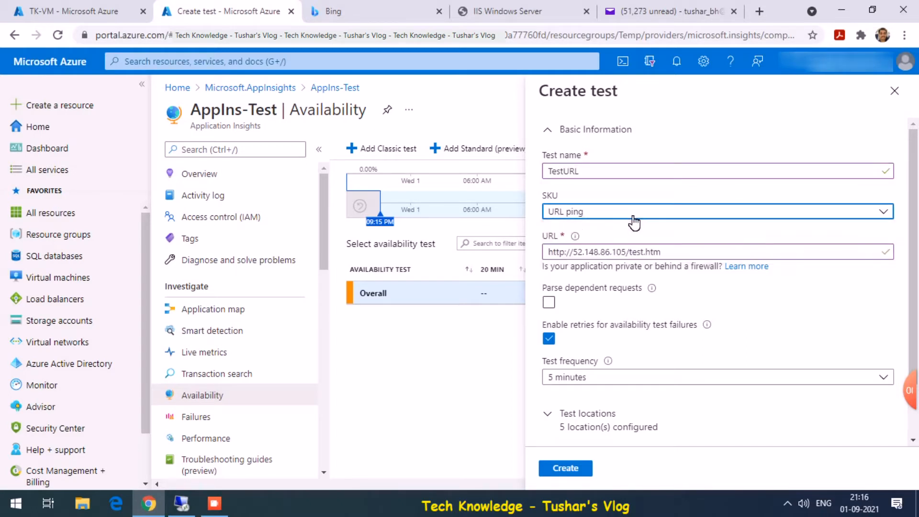
pyautogui.scroll(-2, 915, 259)
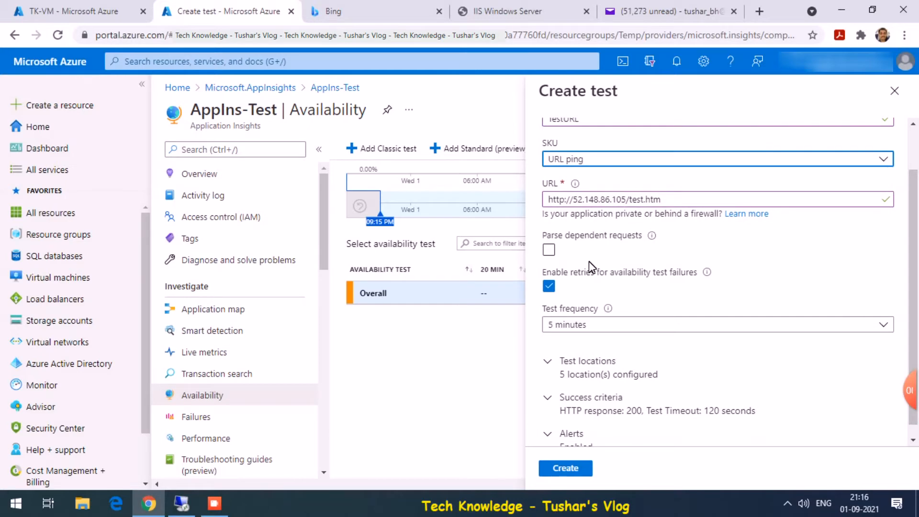
pyautogui.moveTo(654, 239)
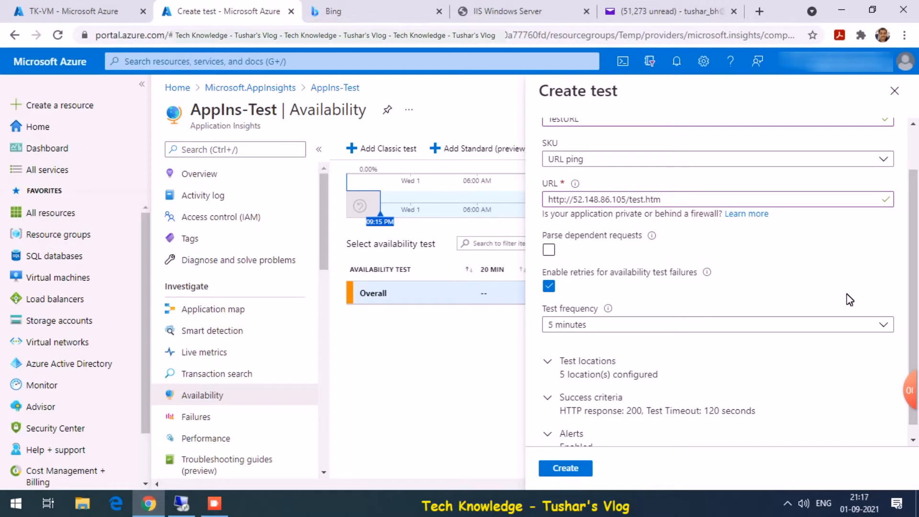
pyautogui.click(692, 326)
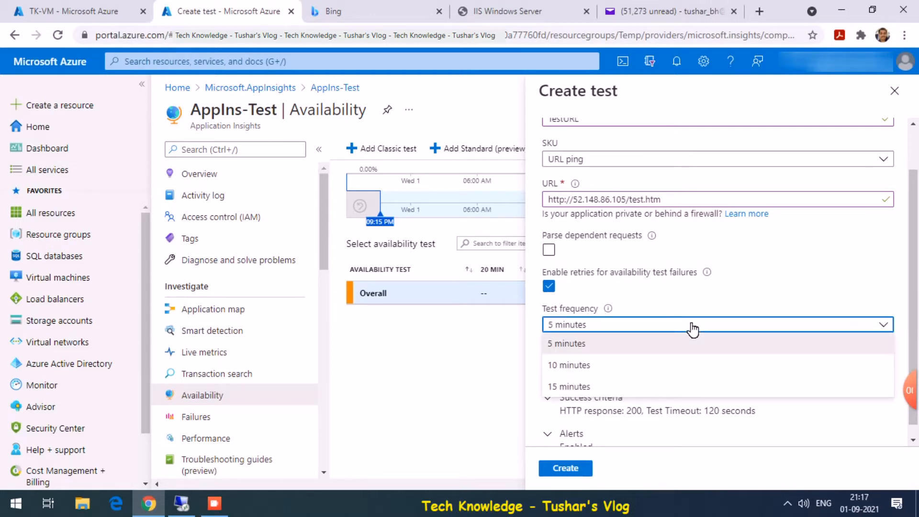
pyautogui.click(667, 343)
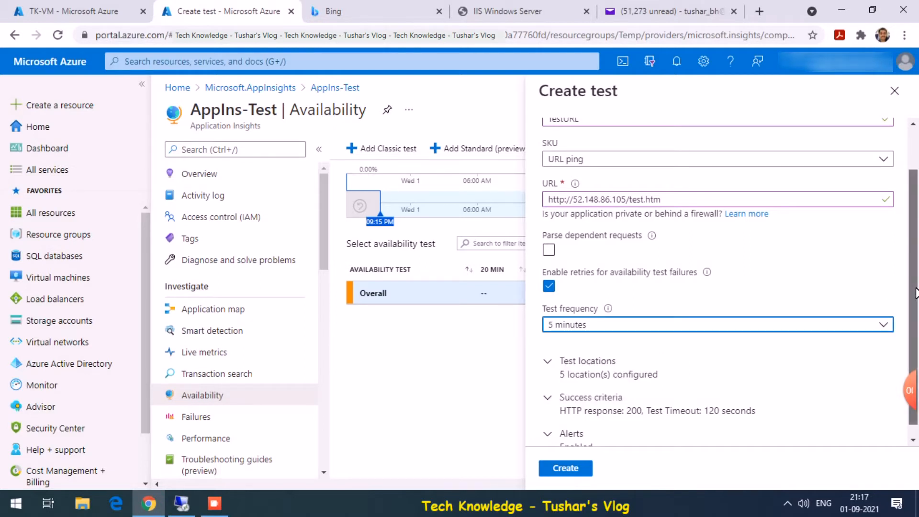
pyautogui.scroll(-1, 912, 293)
pyautogui.click(559, 355)
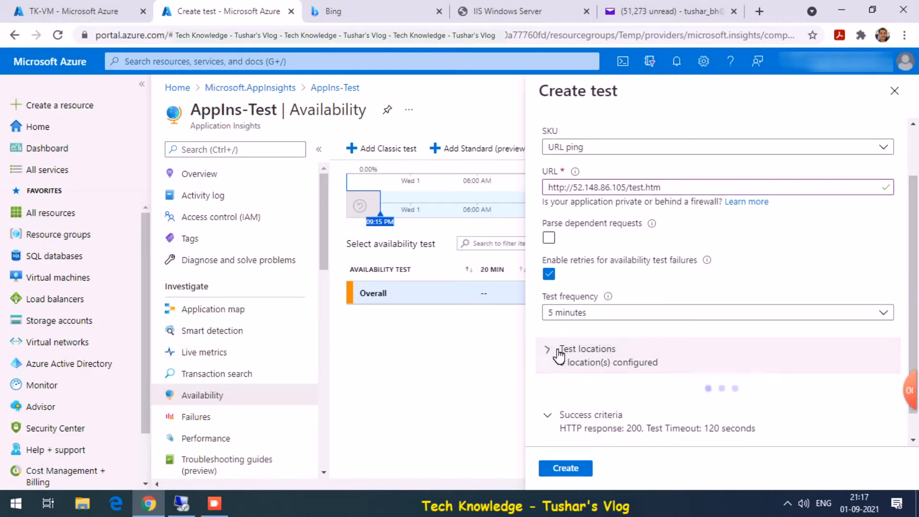
# - Review the 5 test locations and enabled alerts, then create the TestURL test
pyautogui.moveTo(915, 254)
pyautogui.mouseDown()
pyautogui.moveTo(916, 339)
pyautogui.moveTo(917, 272)
pyautogui.mouseUp()
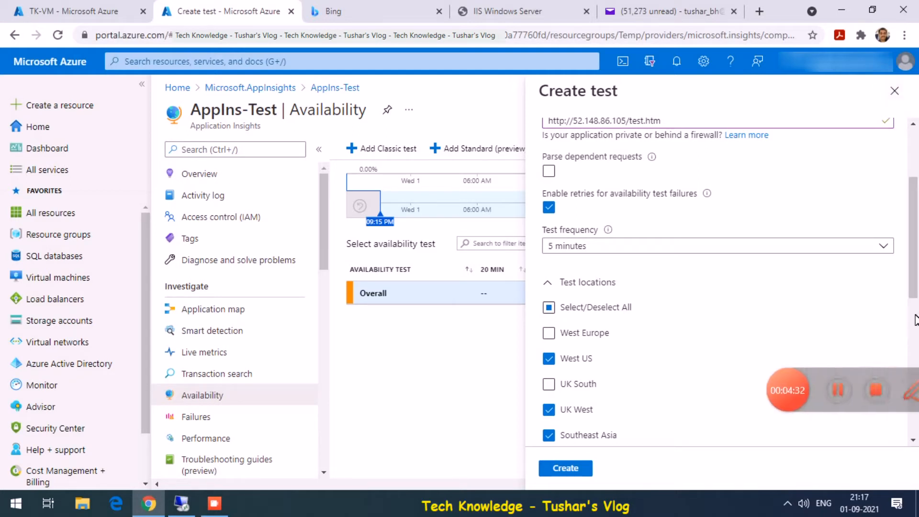
pyautogui.click(549, 283)
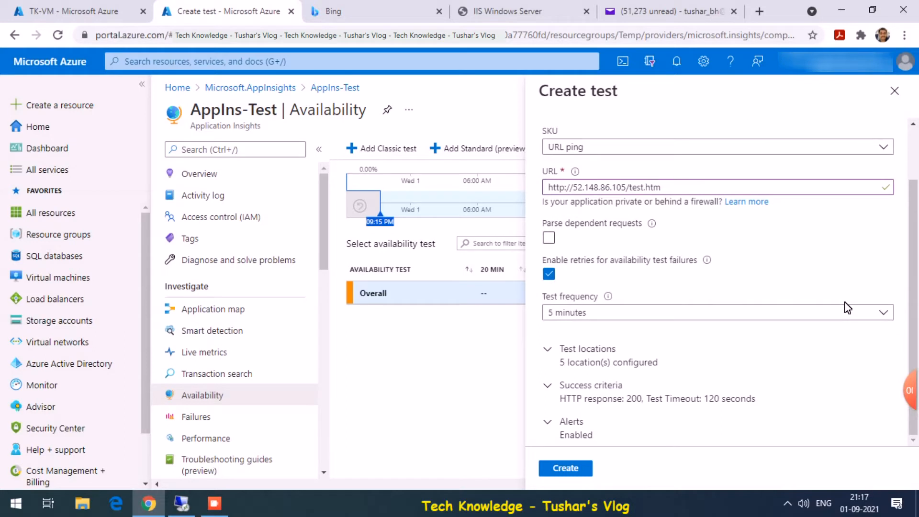
pyautogui.click(560, 426)
pyautogui.moveTo(914, 302); pyautogui.dragTo(910, 382)
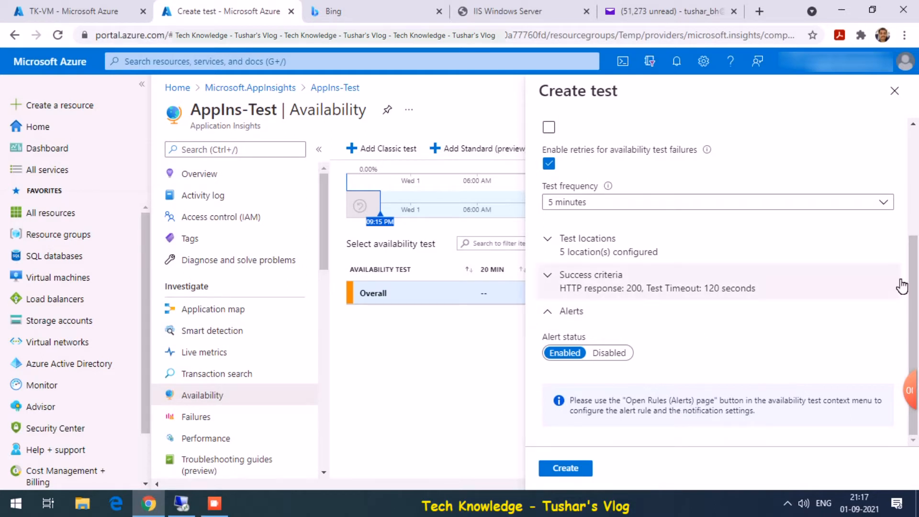
pyautogui.click(561, 468)
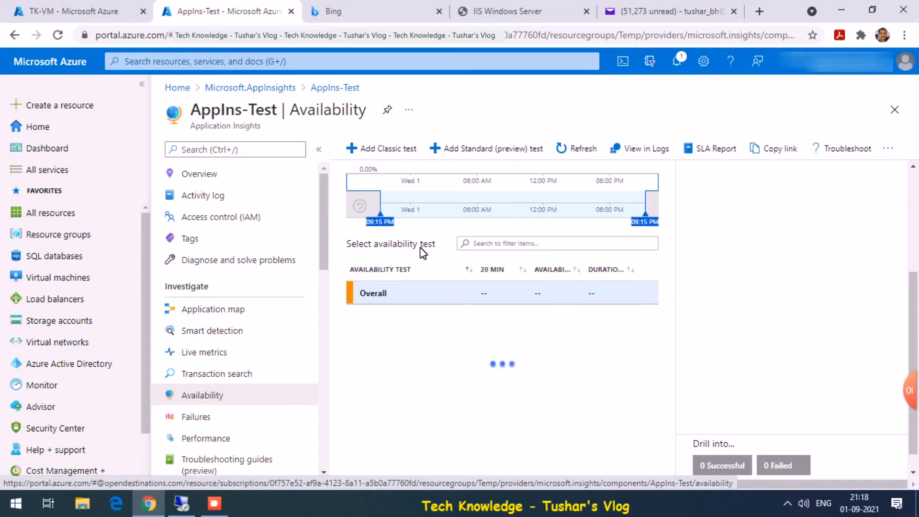
# - Open the alert rules for the TestURL test from its row's actions menu
pyautogui.click(318, 149)
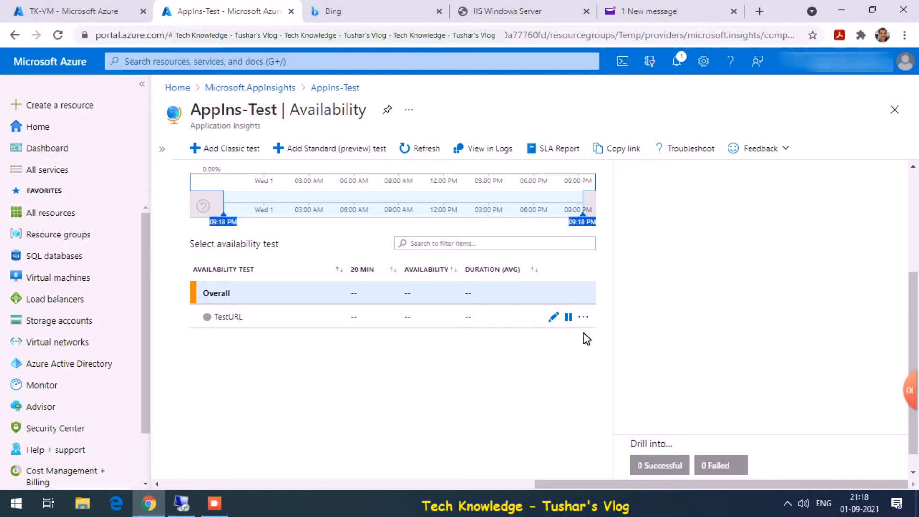
pyautogui.click(583, 318)
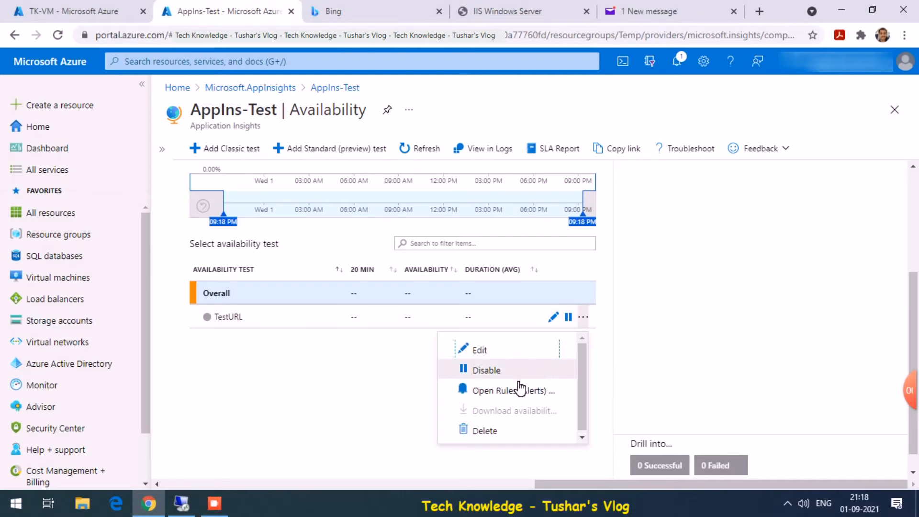
pyautogui.click(506, 391)
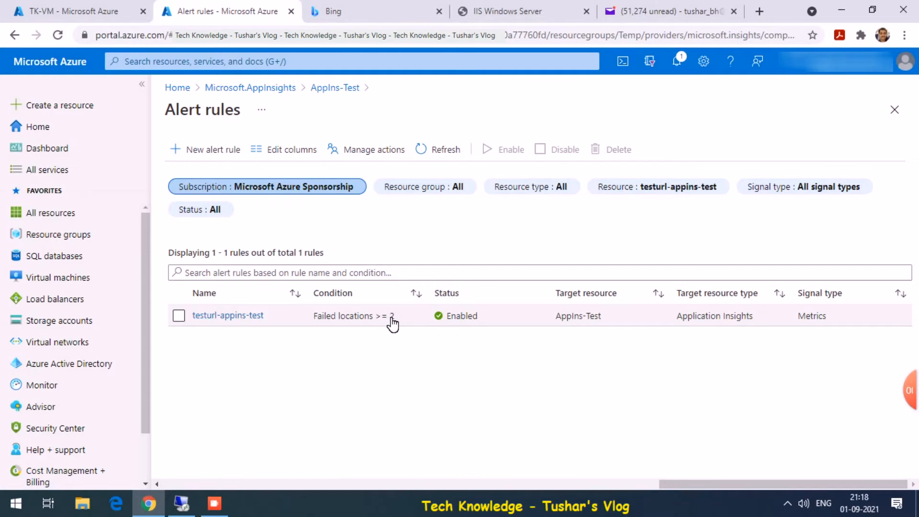
# - Edit the testurl-appins-test rule and begin creating a new action group for it
pyautogui.click(251, 316)
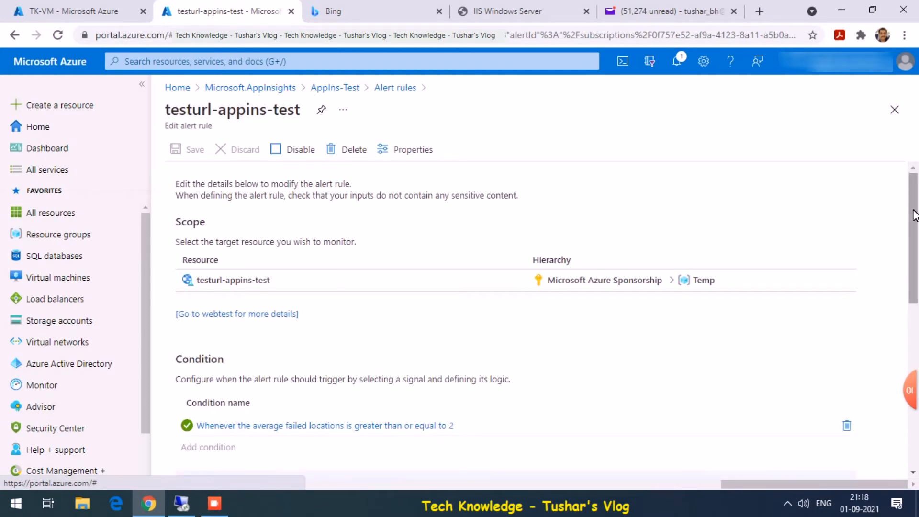
pyautogui.moveTo(916, 216); pyautogui.dragTo(917, 281)
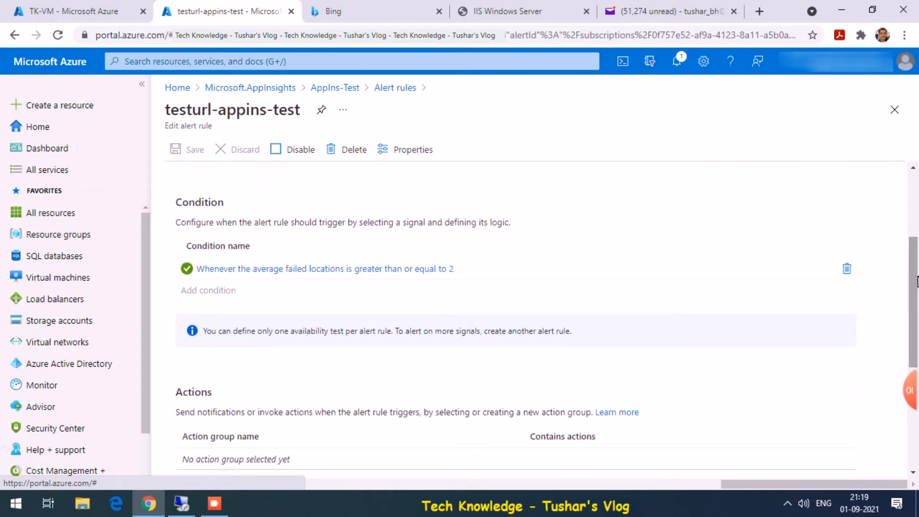
pyautogui.moveTo(917, 281); pyautogui.dragTo(918, 344)
pyautogui.click(208, 328)
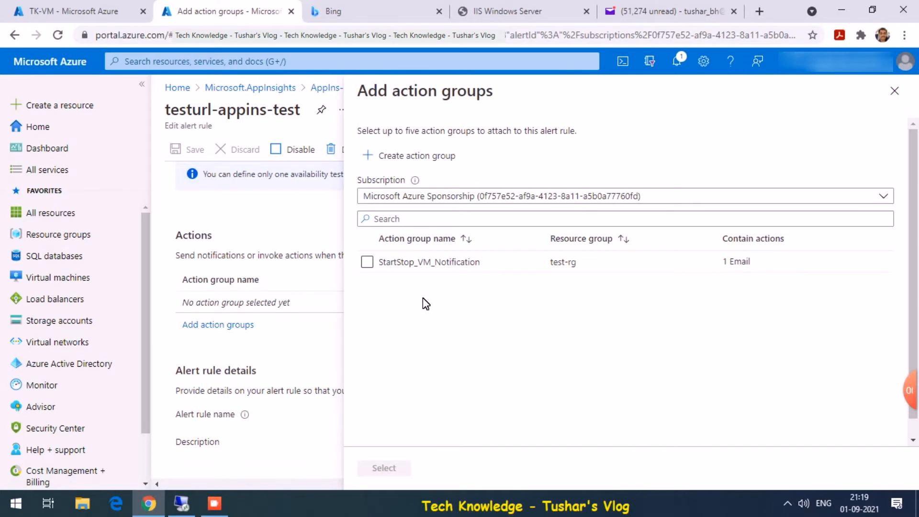
pyautogui.click(412, 162)
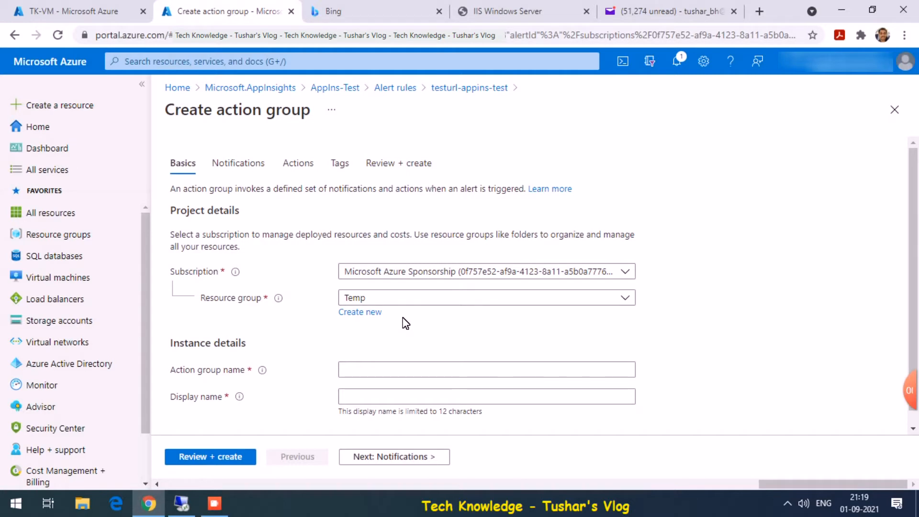
# - Name the action group with the owner's name plus '-ActGrp', then continue to Notifications
pyautogui.click(391, 370)
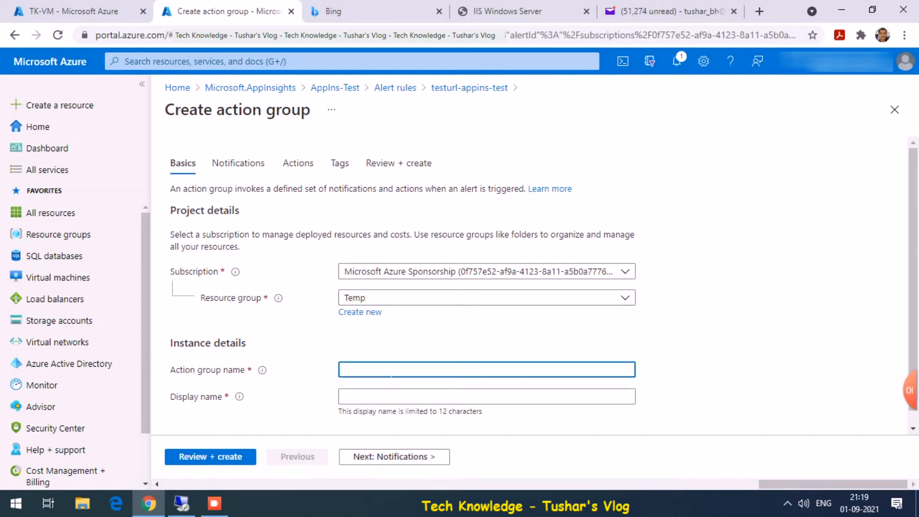
pyautogui.write('Tushar')
pyautogui.press('Tab')
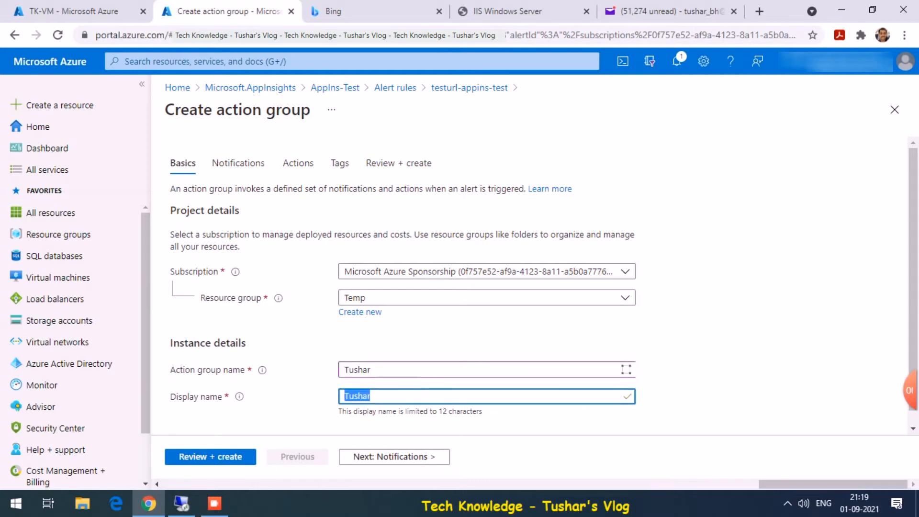
pyautogui.click(417, 371)
pyautogui.write('-')
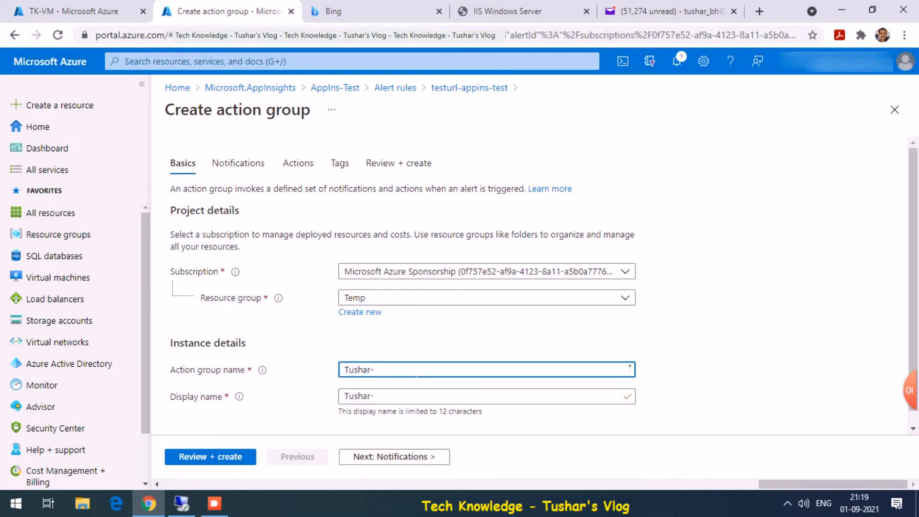
pyautogui.write('ActGrp')
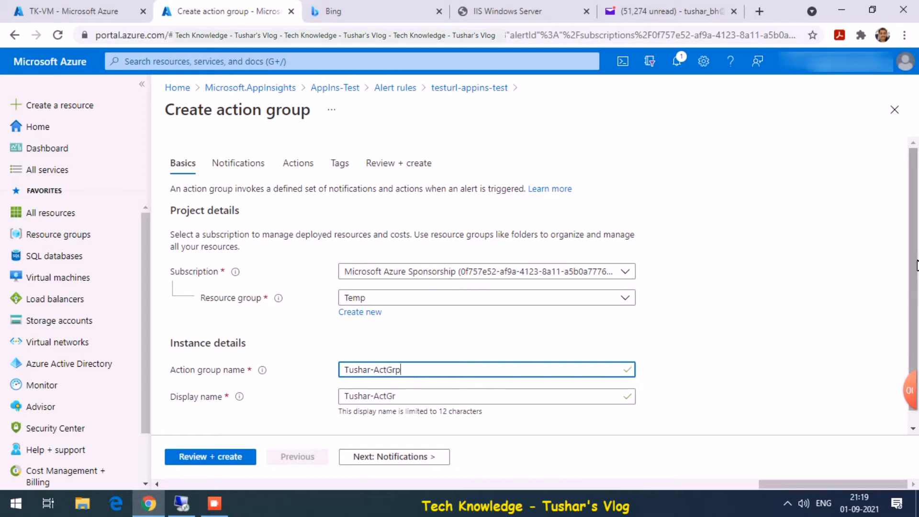
pyautogui.scroll(-1, 916, 266)
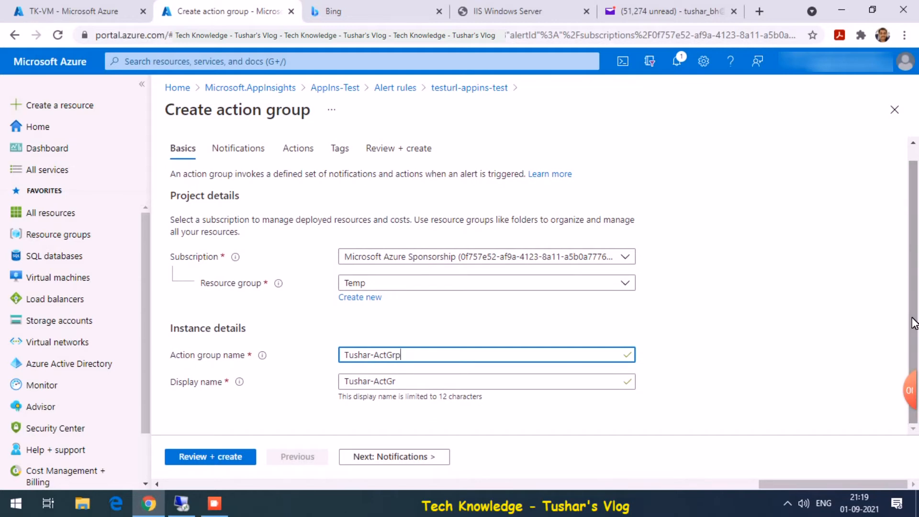
pyautogui.click(400, 460)
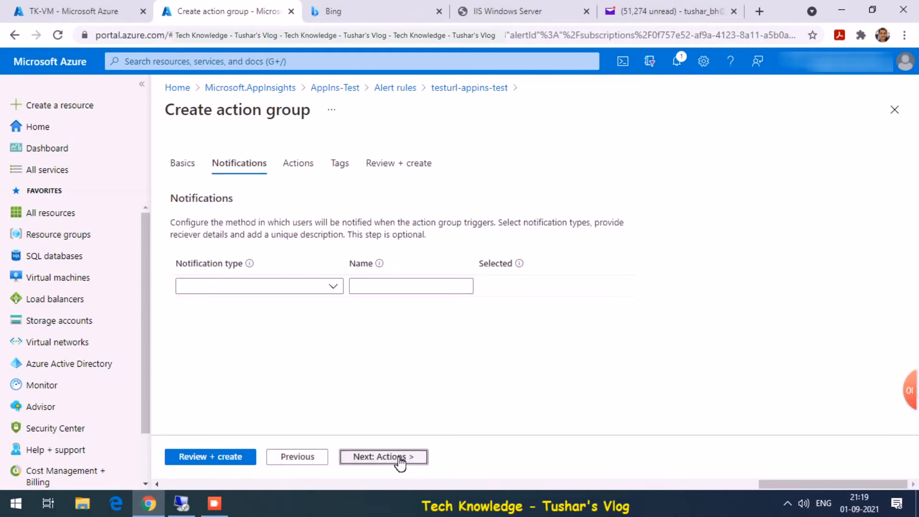
# - Add an Email notification to the action group that sends alerts to the alert e-mail address
pyautogui.click(292, 290)
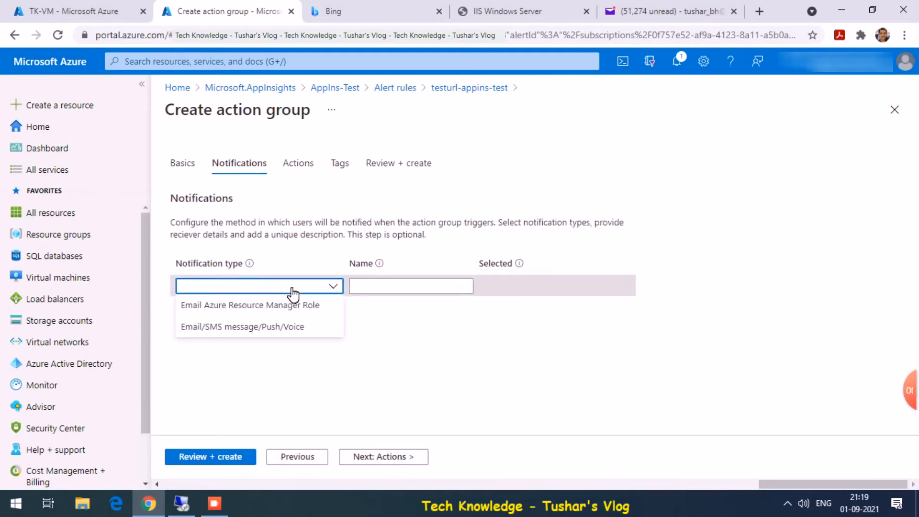
pyautogui.click(226, 327)
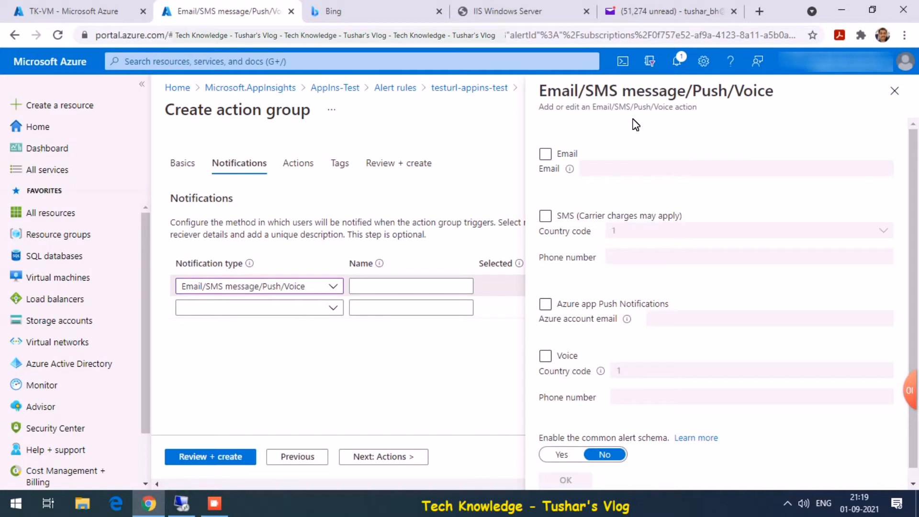
pyautogui.click(545, 154)
pyautogui.click(613, 168)
pyautogui.press('Tab')
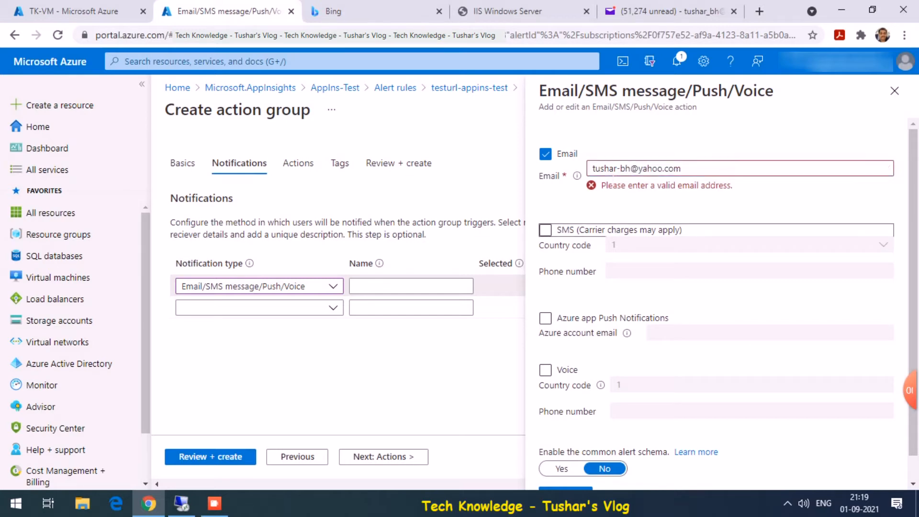
pyautogui.scroll(-1, 915, 263)
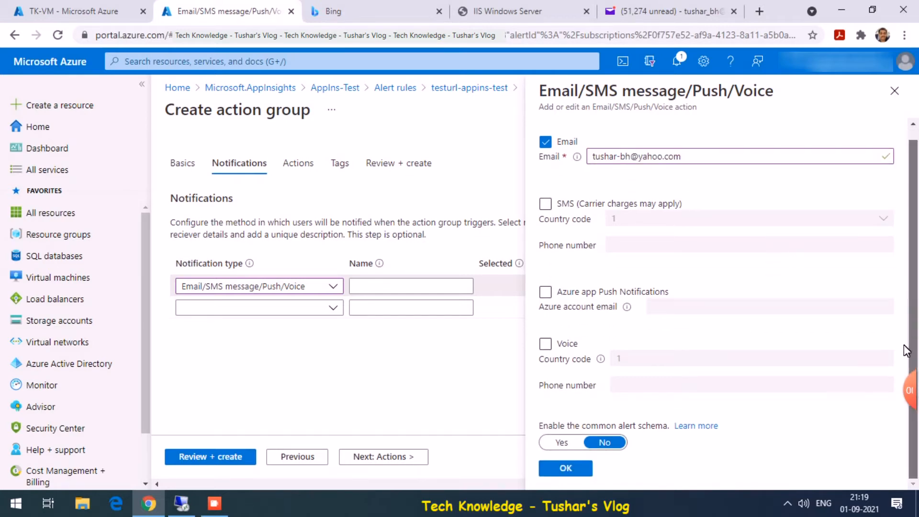
pyautogui.click(565, 468)
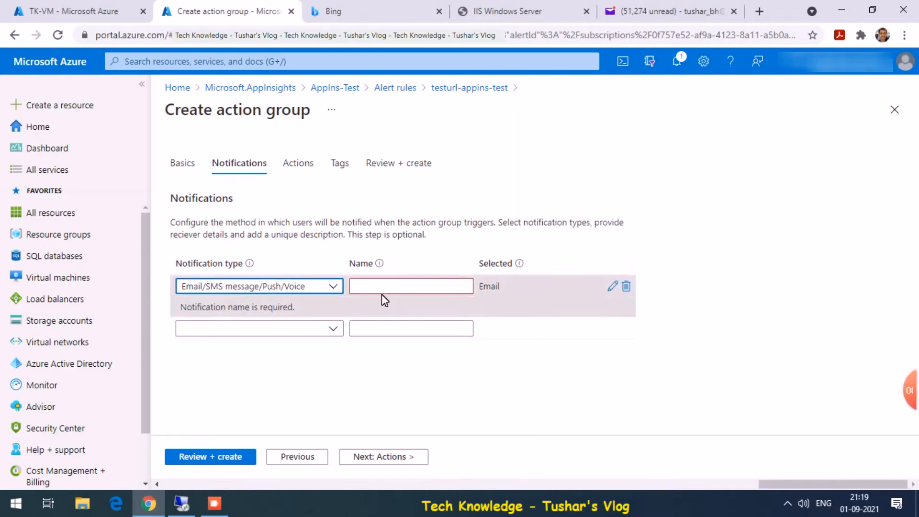
# - Name the email notification, skip Actions and Tags, and submit the action group
pyautogui.click(373, 292)
pyautogui.write('Tushar')
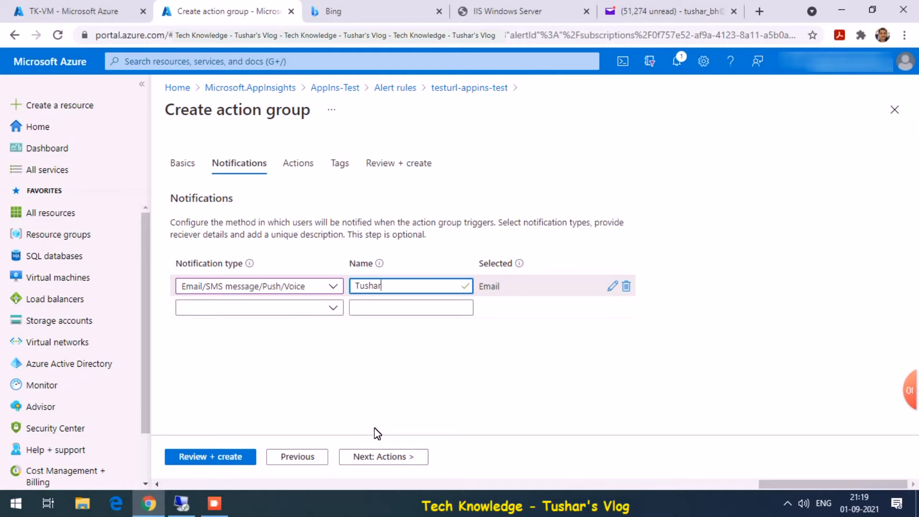
pyautogui.click(384, 460)
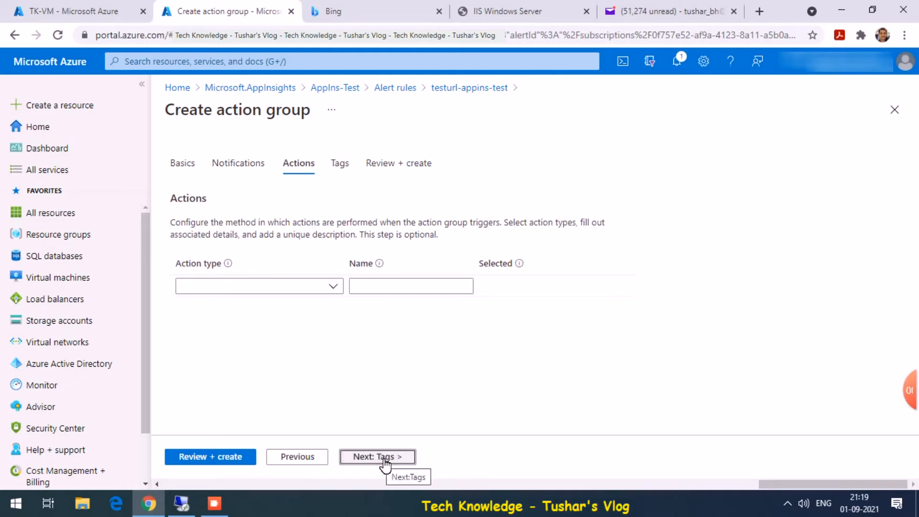
pyautogui.click(385, 458)
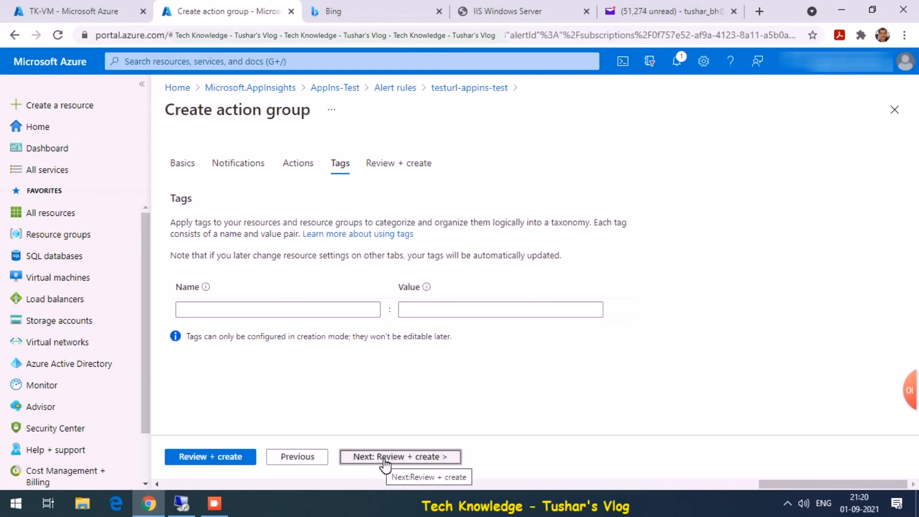
pyautogui.click(383, 458)
pyautogui.click(192, 458)
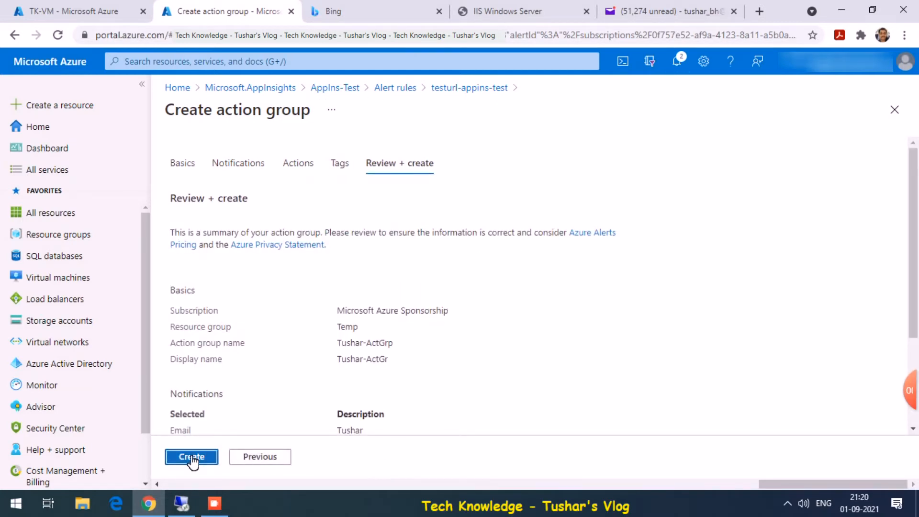
# - Create the action group, then close the testurl-appins-test editor and the Alert rules list
pyautogui.click(192, 458)
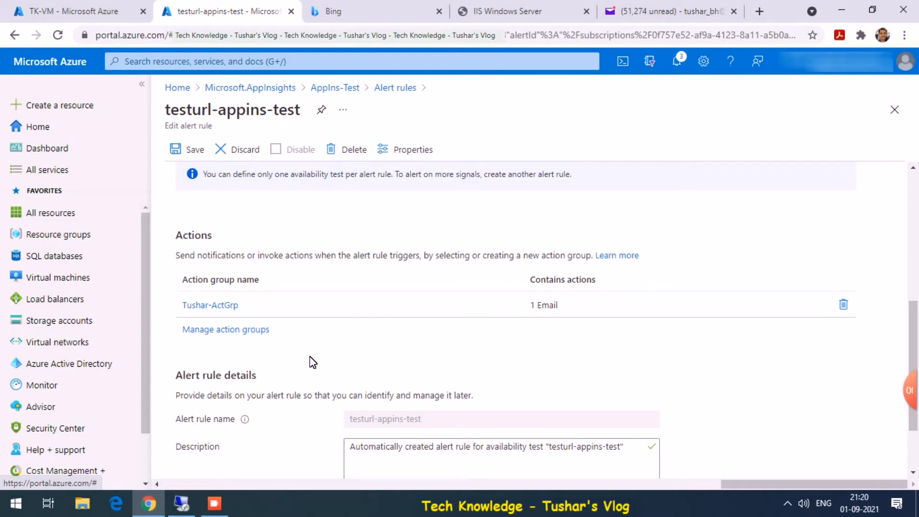
pyautogui.click(895, 110)
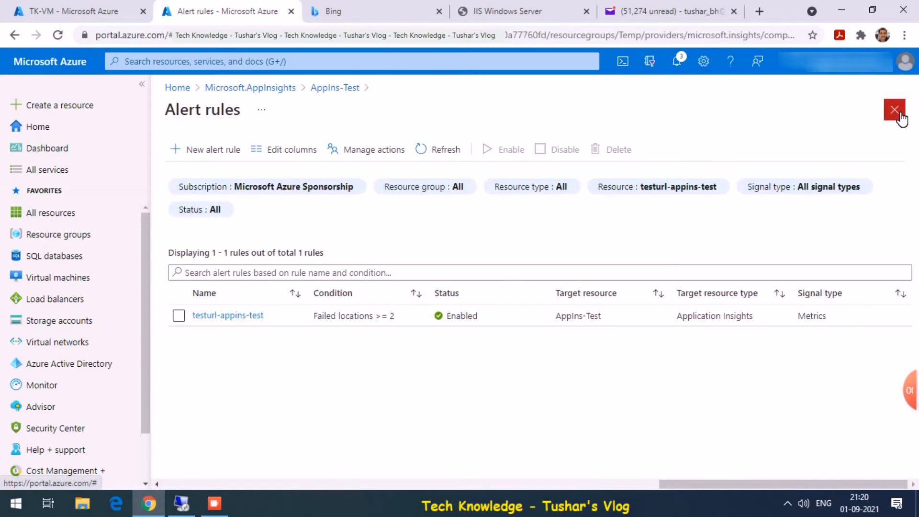
pyautogui.click(894, 110)
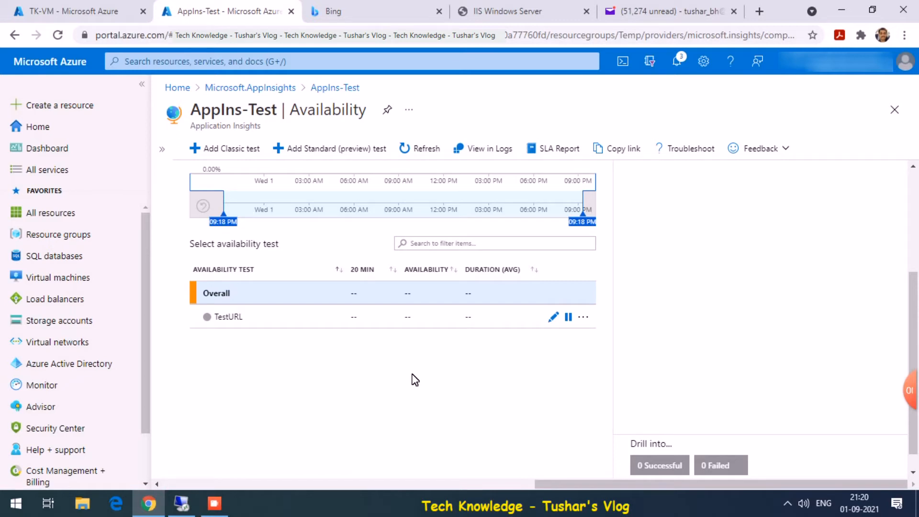
# - Refresh AppIns-Test's availability results and scroll back up to the chart
pyautogui.click(423, 154)
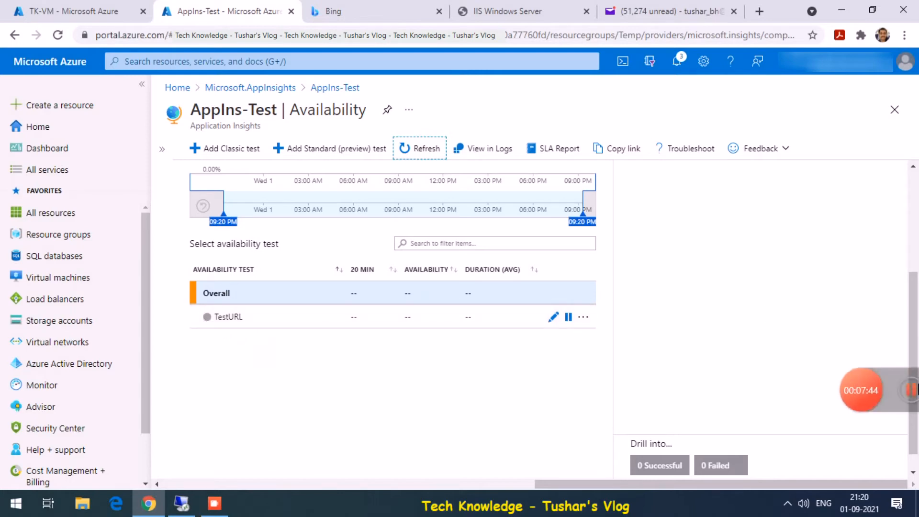
pyautogui.scroll(4, 914, 352)
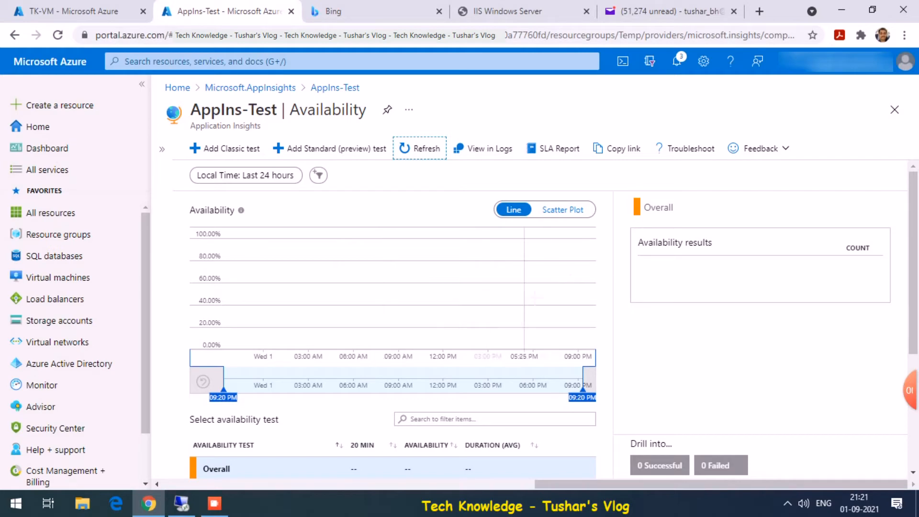
# - Reload the availability results and expand TestURL to show its per-region rows
pyautogui.moveTo(915, 265); pyautogui.dragTo(915, 354)
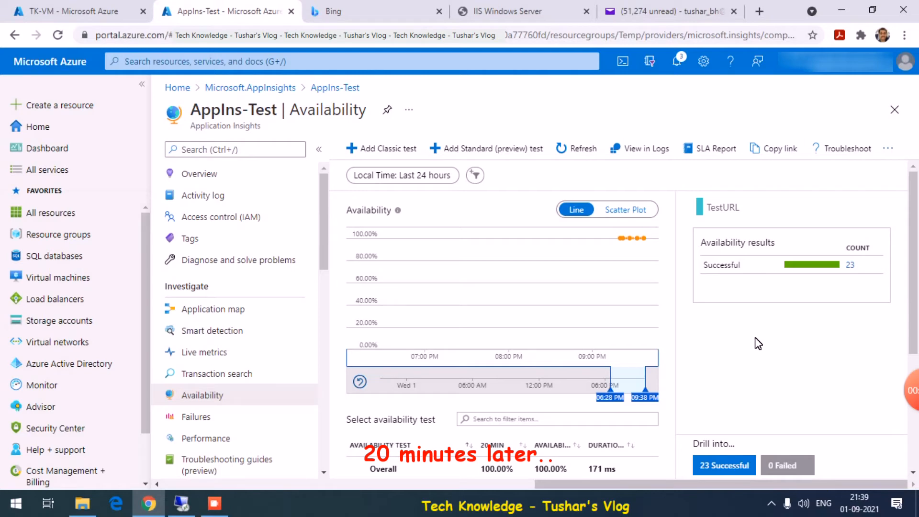
pyautogui.moveTo(914, 254); pyautogui.dragTo(914, 275)
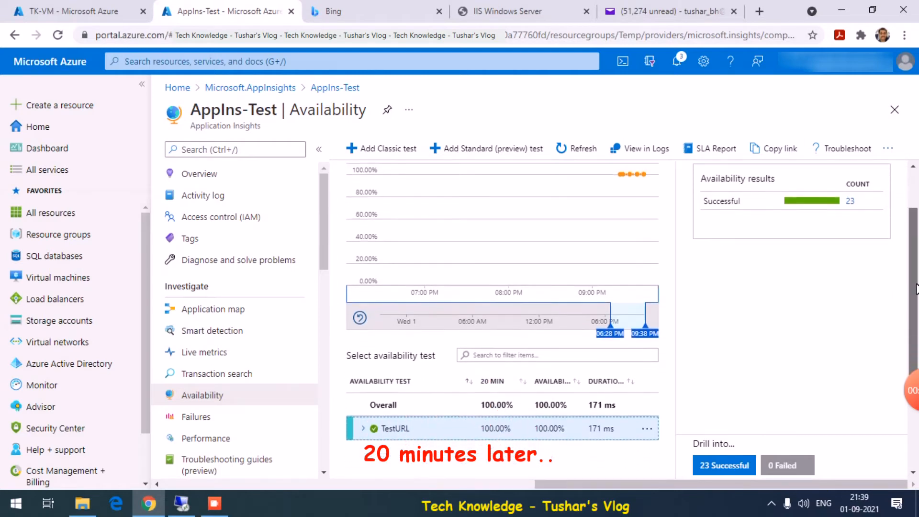
pyautogui.click(578, 149)
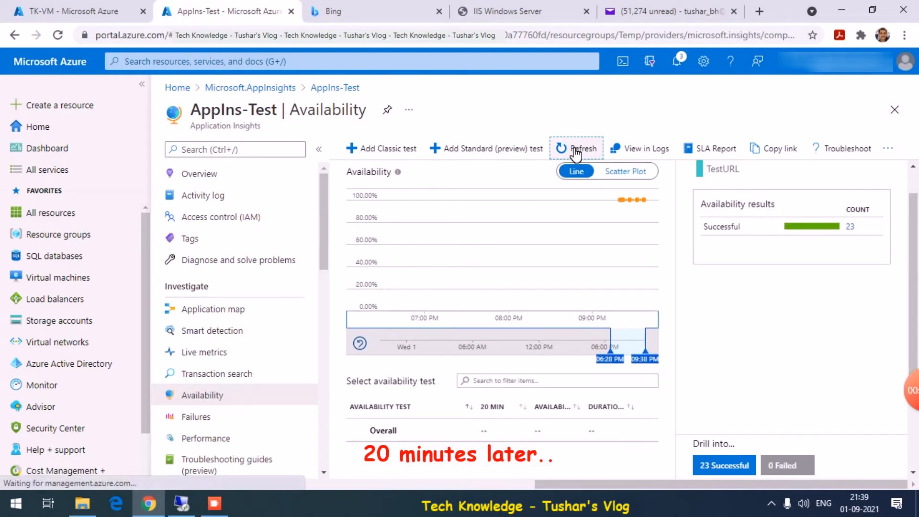
pyautogui.moveTo(914, 269); pyautogui.dragTo(915, 335)
pyautogui.click(364, 348)
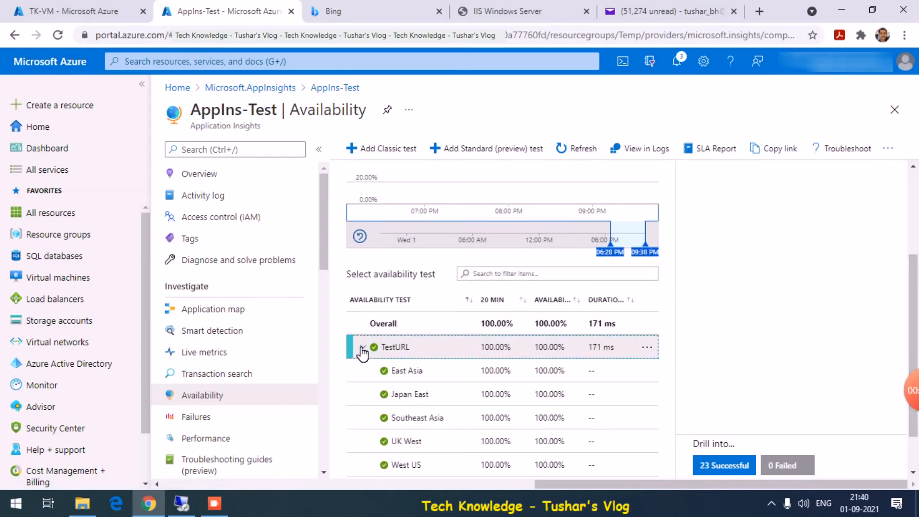
# - Zoom the availability chart to the latest results, about 9:15–9:35 PM
pyautogui.moveTo(911, 324); pyautogui.dragTo(905, 236)
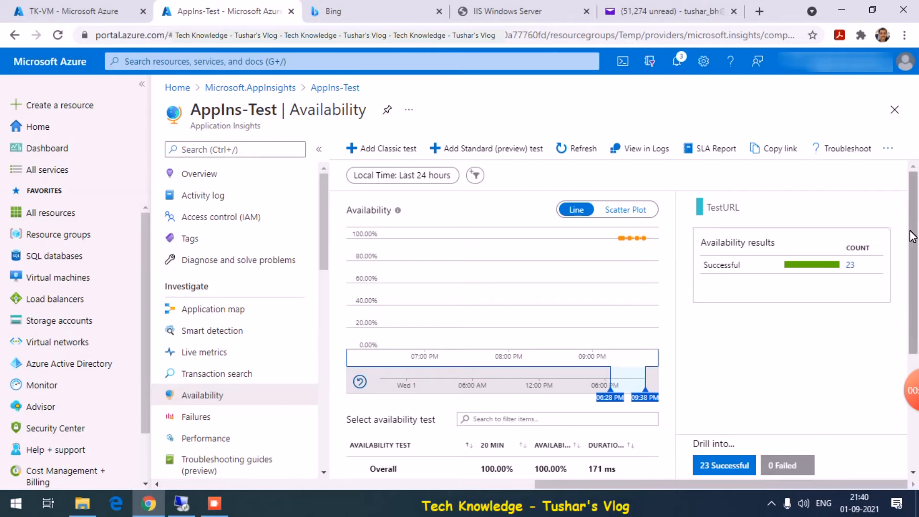
pyautogui.moveTo(912, 237); pyautogui.dragTo(915, 281)
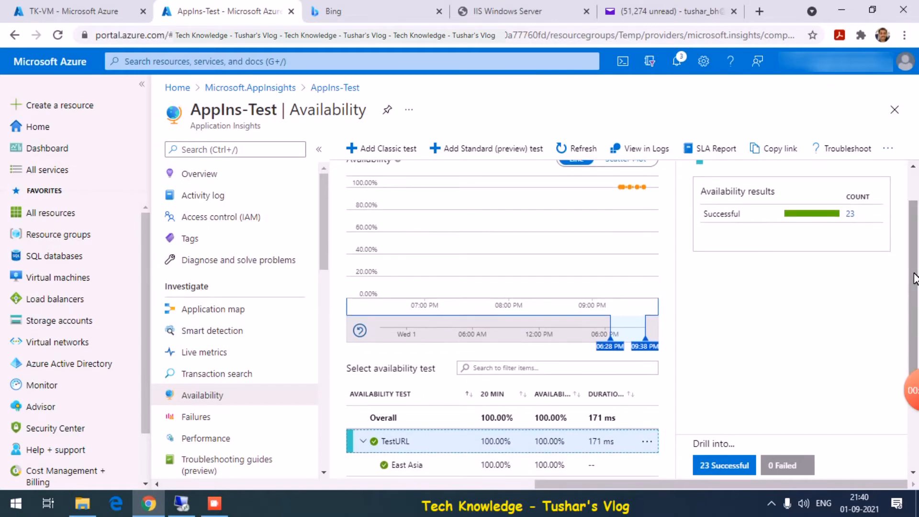
pyautogui.moveTo(914, 248); pyautogui.dragTo(913, 303)
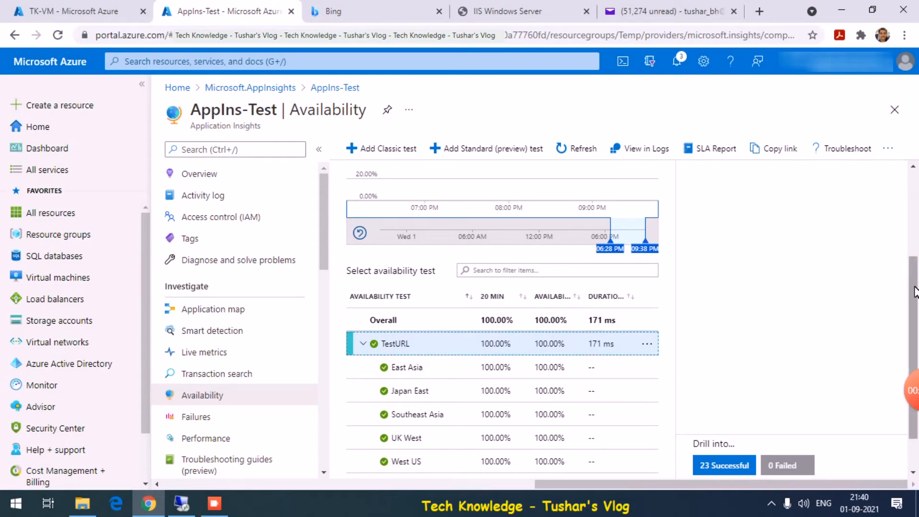
pyautogui.moveTo(913, 293); pyautogui.dragTo(913, 320)
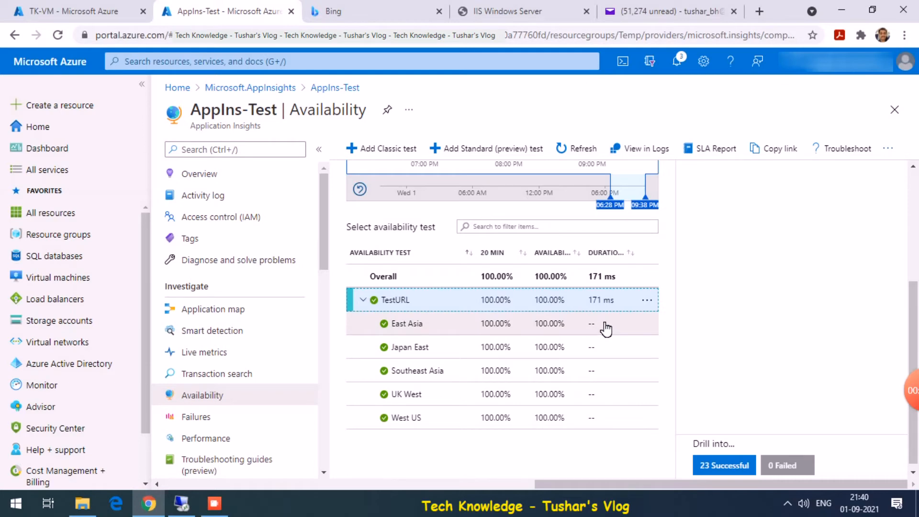
pyautogui.moveTo(917, 314); pyautogui.dragTo(891, 328)
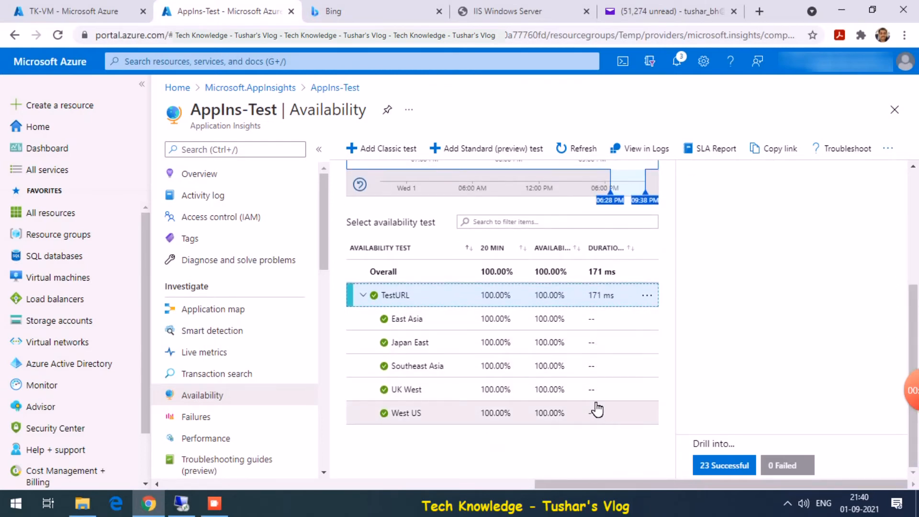
pyautogui.moveTo(912, 312); pyautogui.dragTo(909, 199)
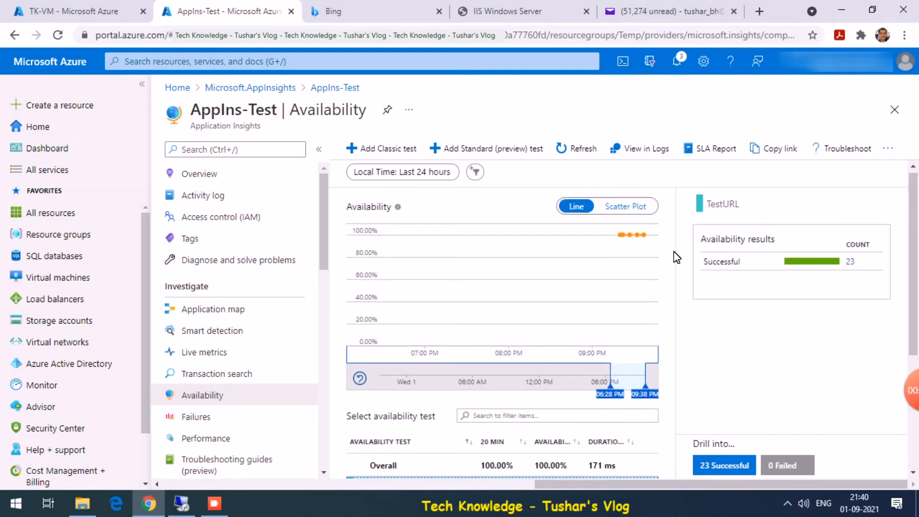
pyautogui.moveTo(609, 249); pyautogui.dragTo(646, 247)
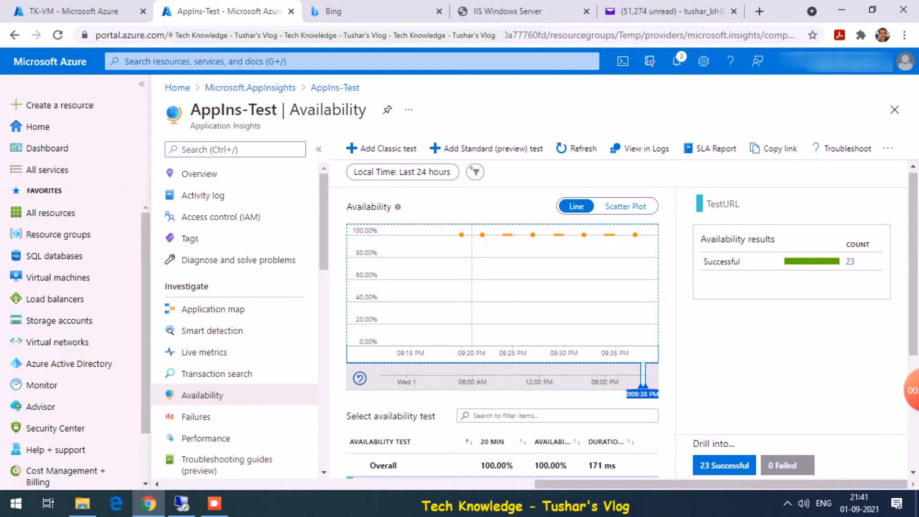
# - Review the 23 successful TestURL samples, then check that all five regions show 100%
pyautogui.click(857, 269)
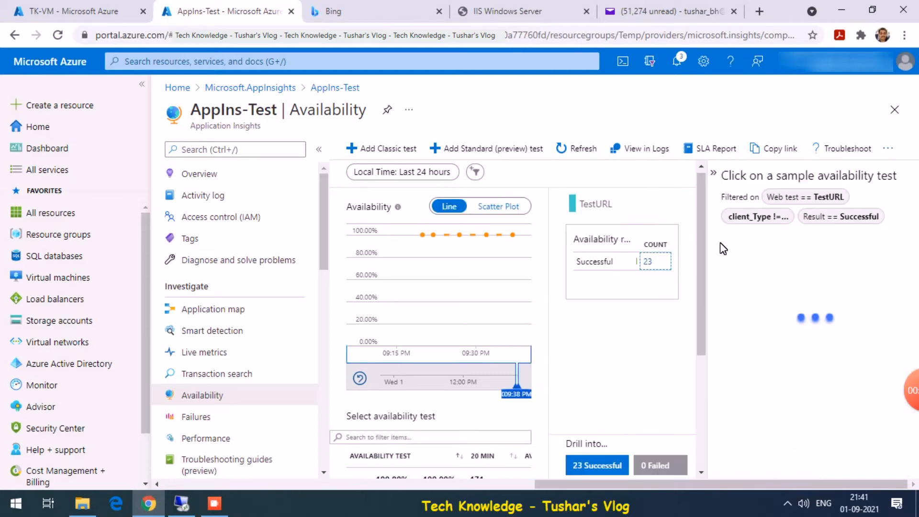
pyautogui.moveTo(904, 213); pyautogui.dragTo(910, 241)
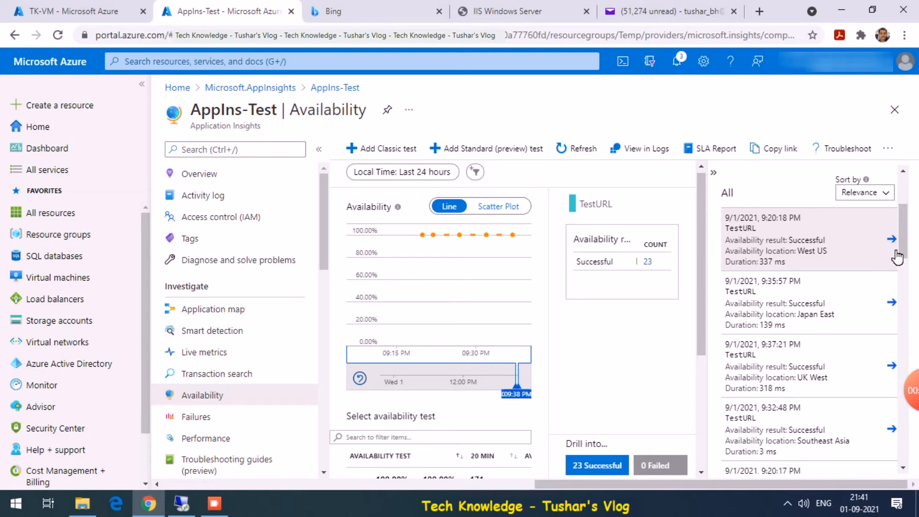
pyautogui.moveTo(902, 240); pyautogui.dragTo(905, 265)
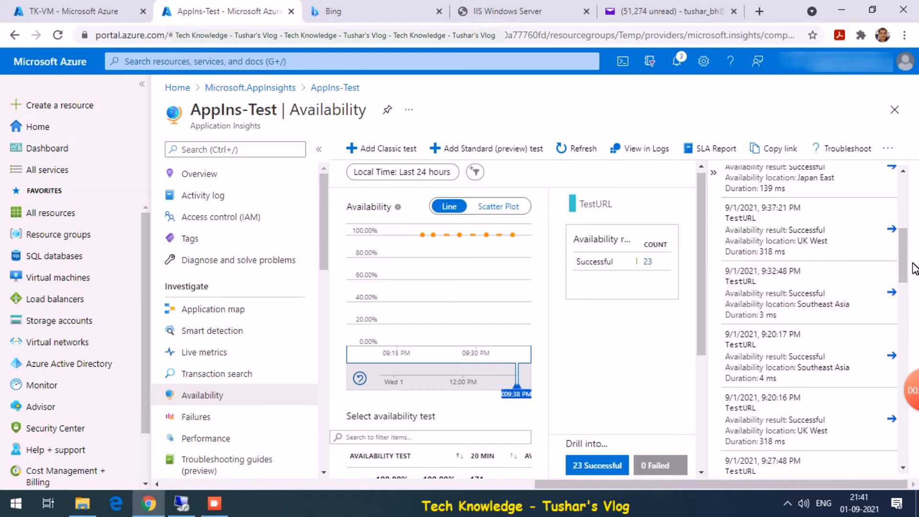
pyautogui.moveTo(901, 254); pyautogui.dragTo(917, 172)
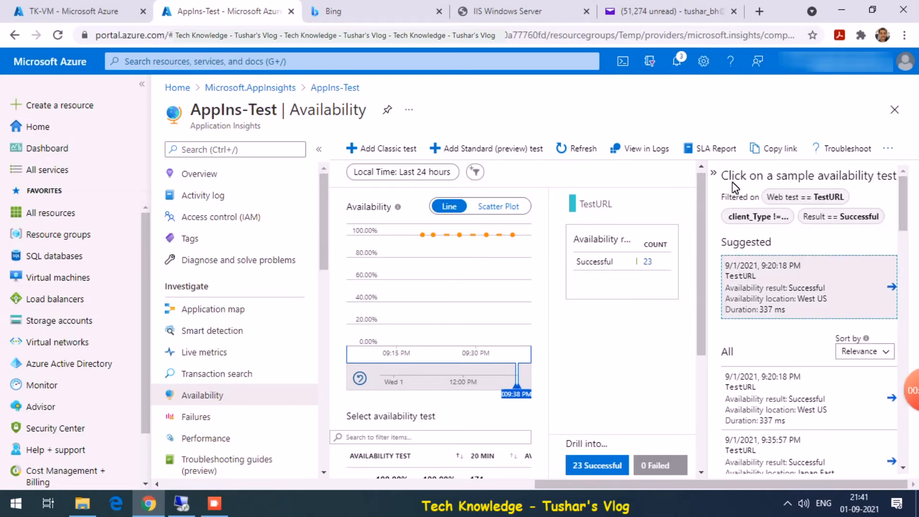
pyautogui.click(714, 173)
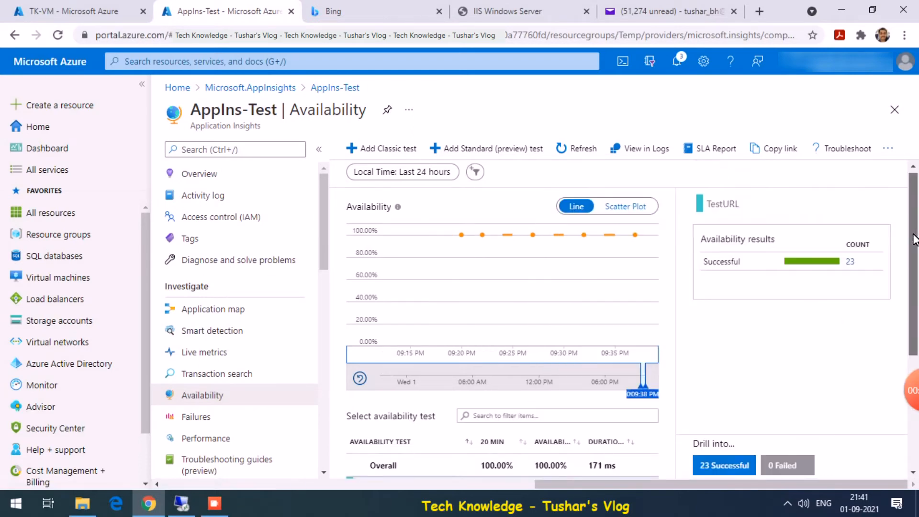
pyautogui.scroll(-4, 915, 238)
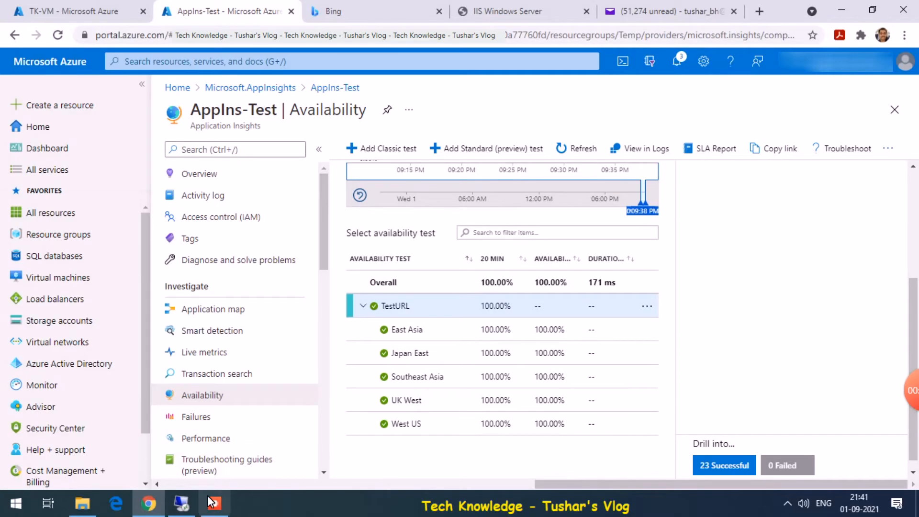
pyautogui.click(214, 500)
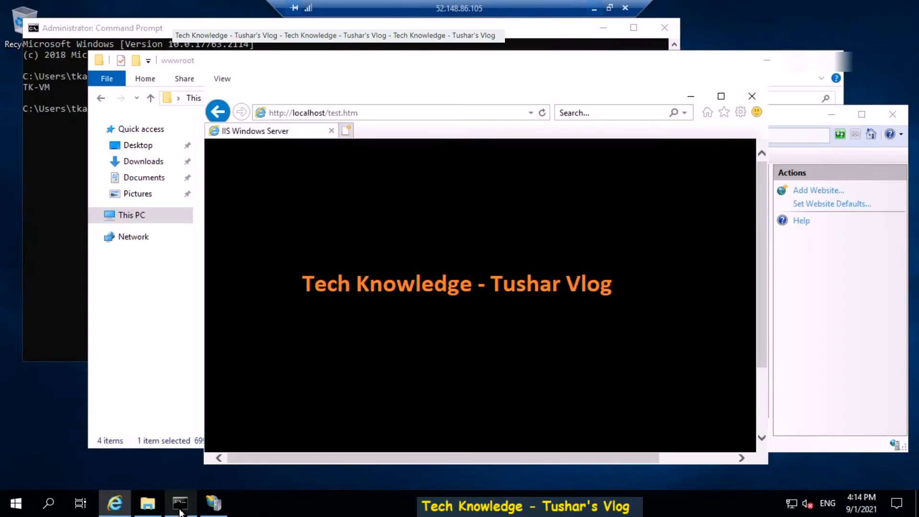
pyautogui.click(363, 114)
pyautogui.hotkey('ctrl', 'c')
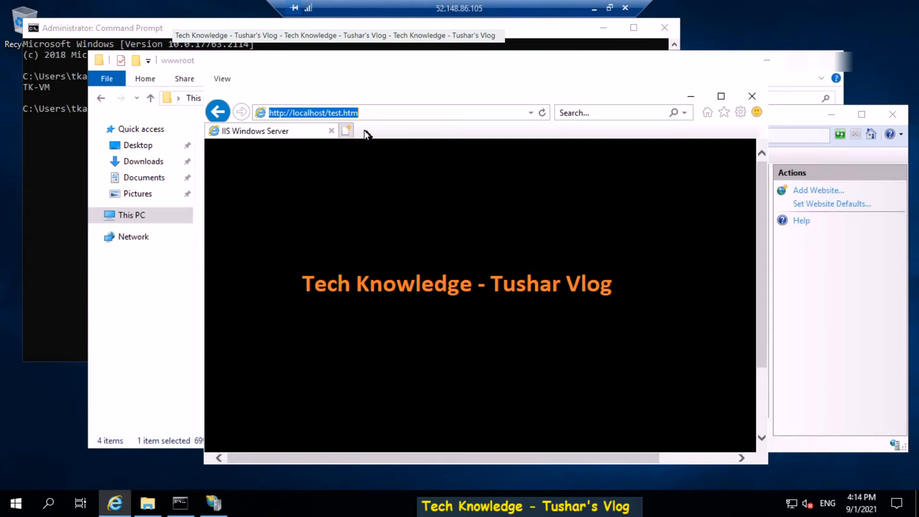
pyautogui.click(347, 130)
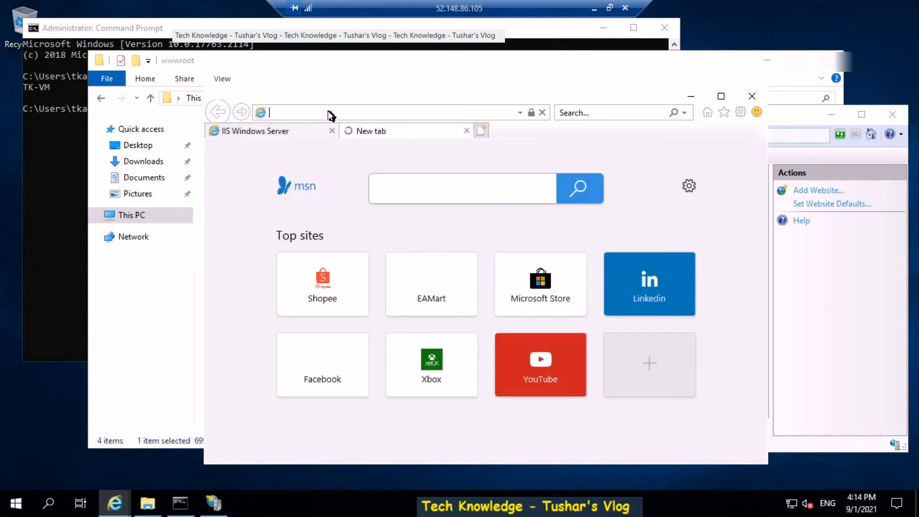
pyautogui.hotkey('ctrl', 'v')
pyautogui.press('Return')
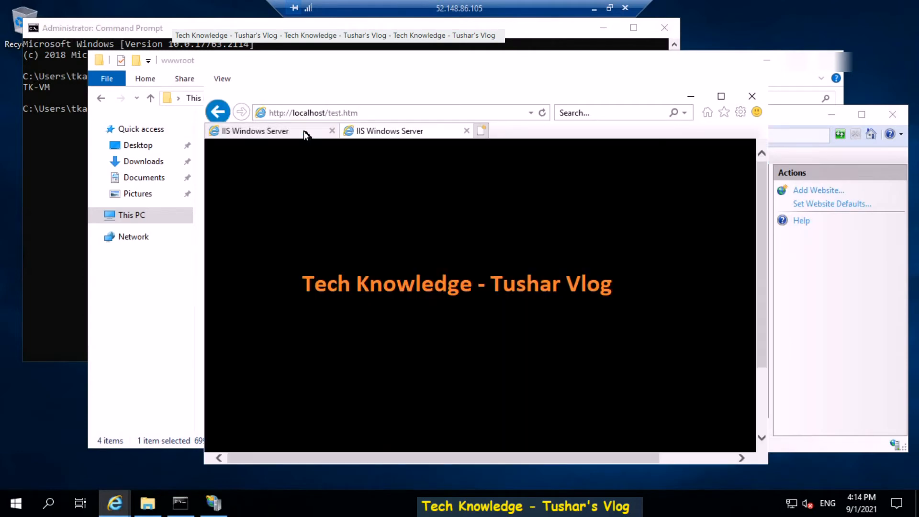
pyautogui.click(334, 113)
pyautogui.hotkey('ctrl', 'c')
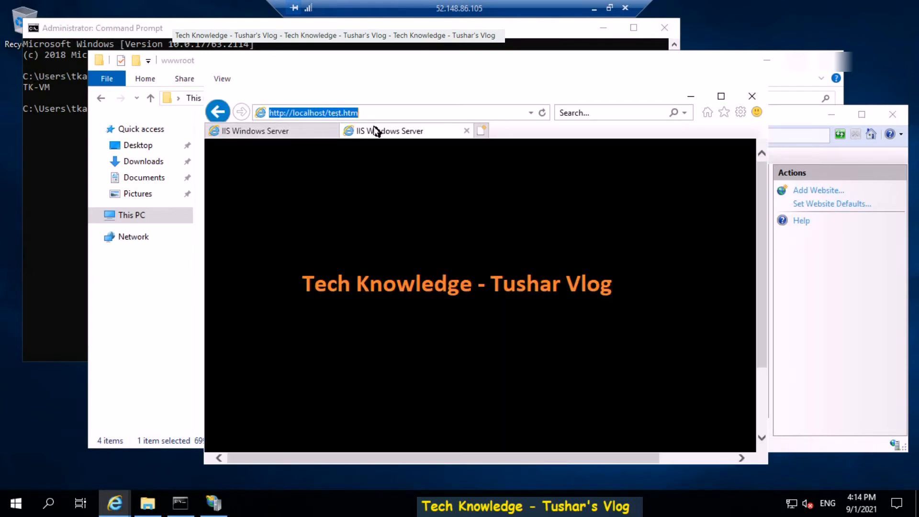
pyautogui.click(311, 133)
pyautogui.click(481, 130)
pyautogui.hotkey('ctrl', 'v')
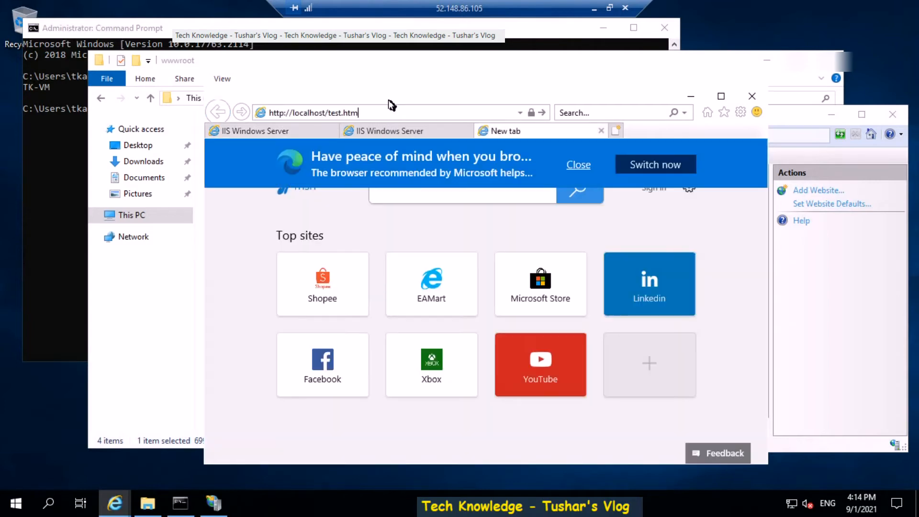
pyautogui.press('Return')
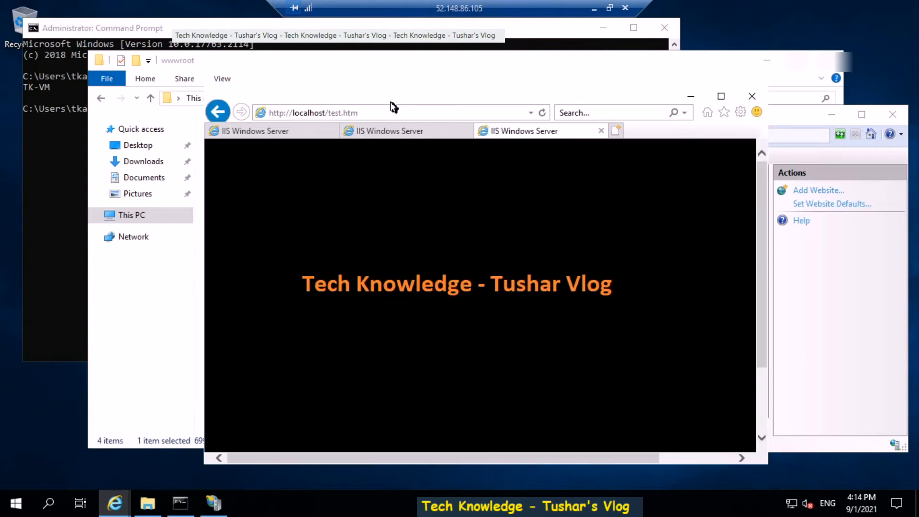
pyautogui.click(380, 113)
pyautogui.click(379, 113)
pyautogui.press('BackSpace')
pyautogui.press('BackSpace')
pyautogui.press('BackSpace')
pyautogui.press('BackSpace')
pyautogui.press('BackSpace')
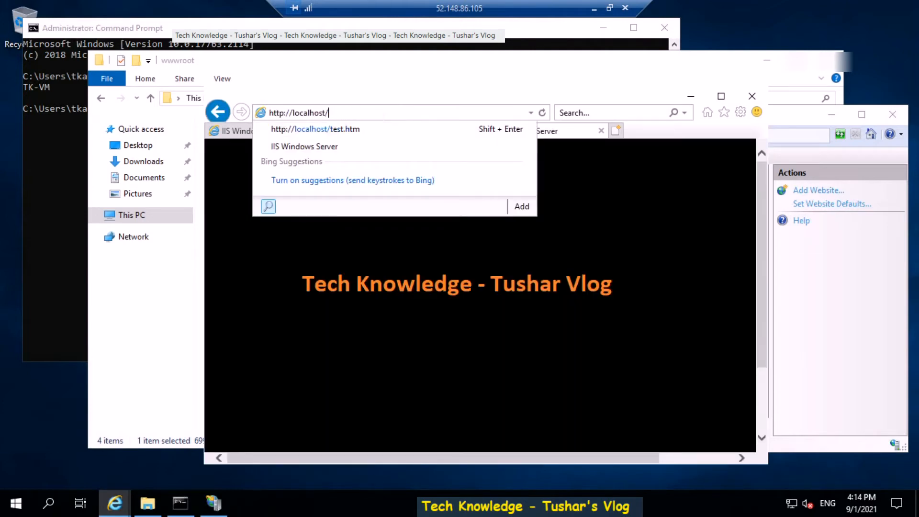
pyautogui.press('Return')
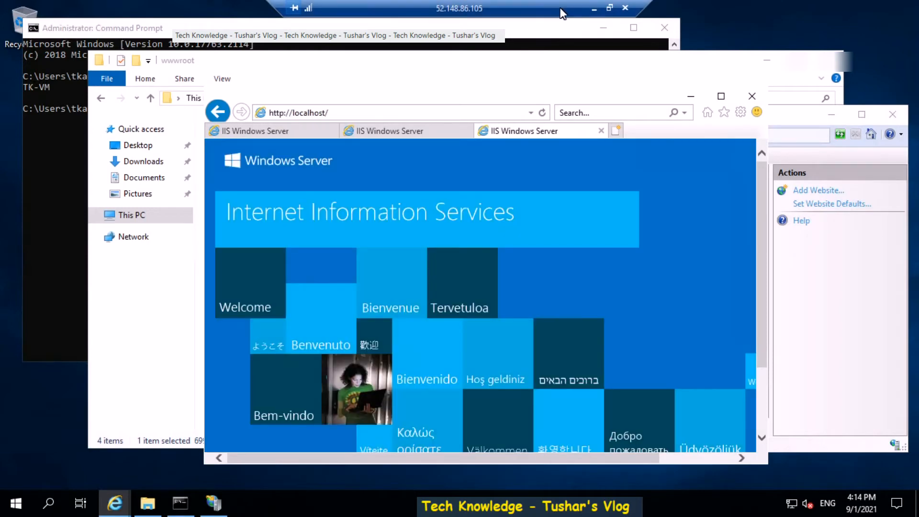
pyautogui.click(595, 9)
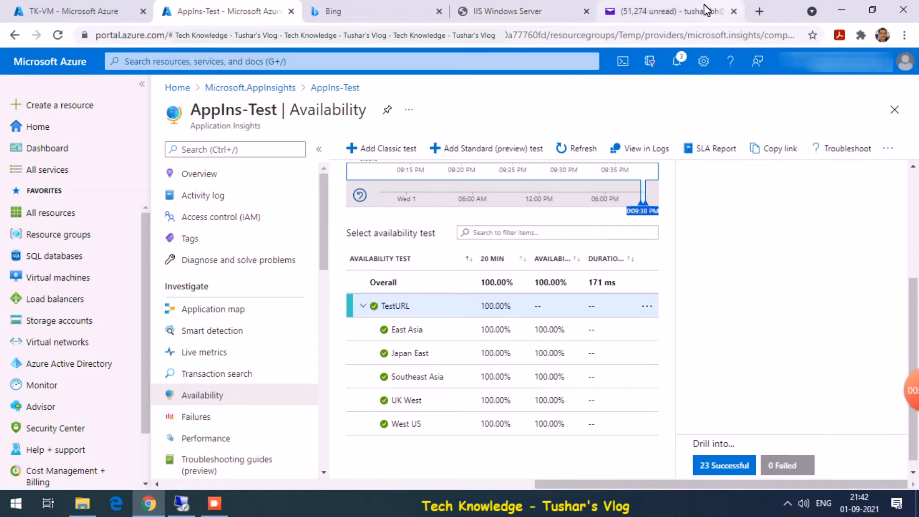
# - Load 52.148.86.105/test.htm, then the IIS welcome page at 52.148.86.105, in a new Chrome tab
pyautogui.click(534, 7)
pyautogui.click(354, 40)
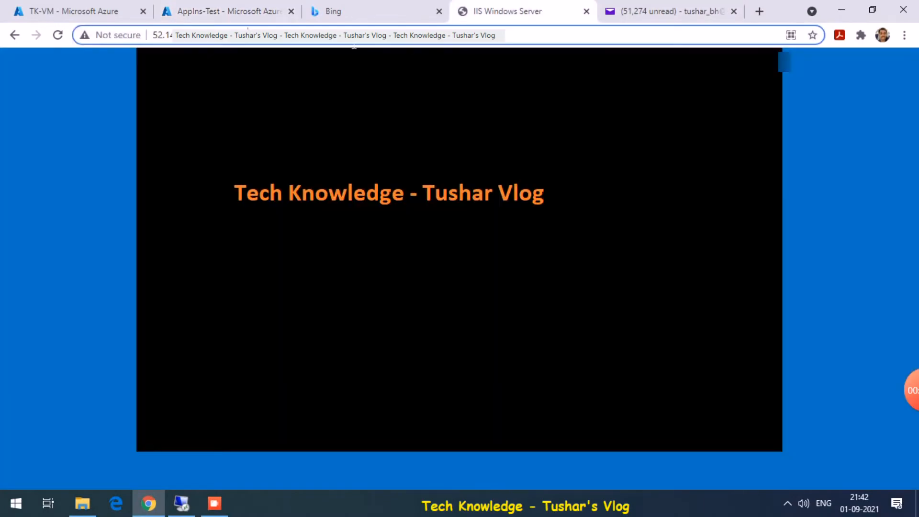
pyautogui.click(760, 13)
pyautogui.write('http://52.148.86.105/test.htm')
pyautogui.press('Return')
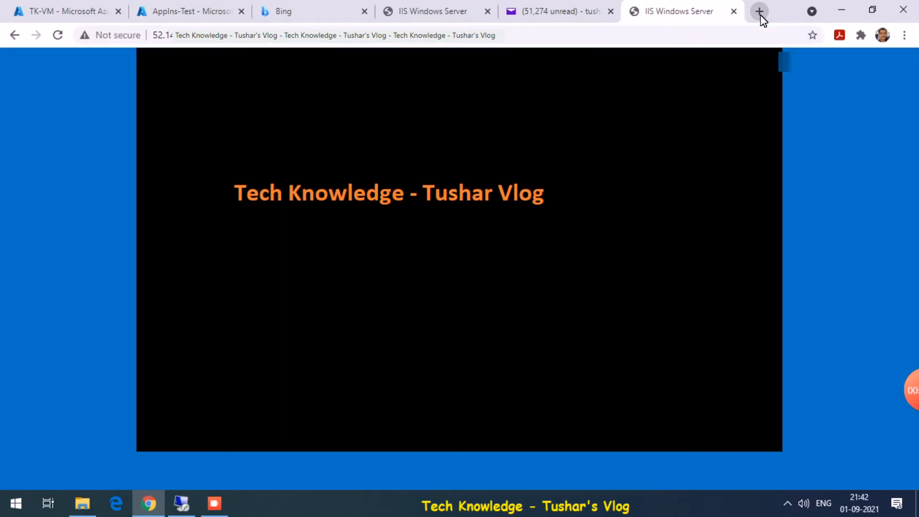
pyautogui.click(431, 36)
pyautogui.click(431, 36)
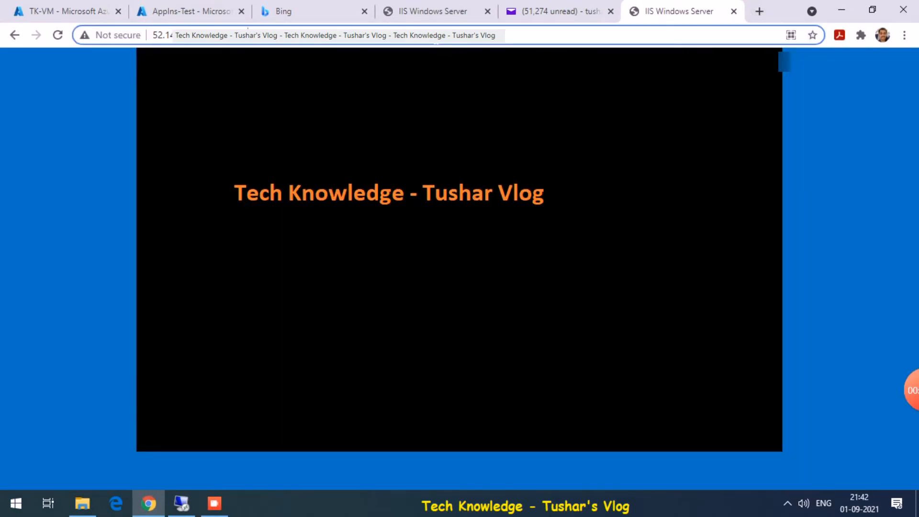
pyautogui.press('BackSpace')
pyautogui.press('BackSpace')
pyautogui.press('BackSpace')
pyautogui.press('BackSpace')
pyautogui.press('BackSpace')
pyautogui.press('BackSpace')
pyautogui.press('BackSpace')
pyautogui.press('BackSpace')
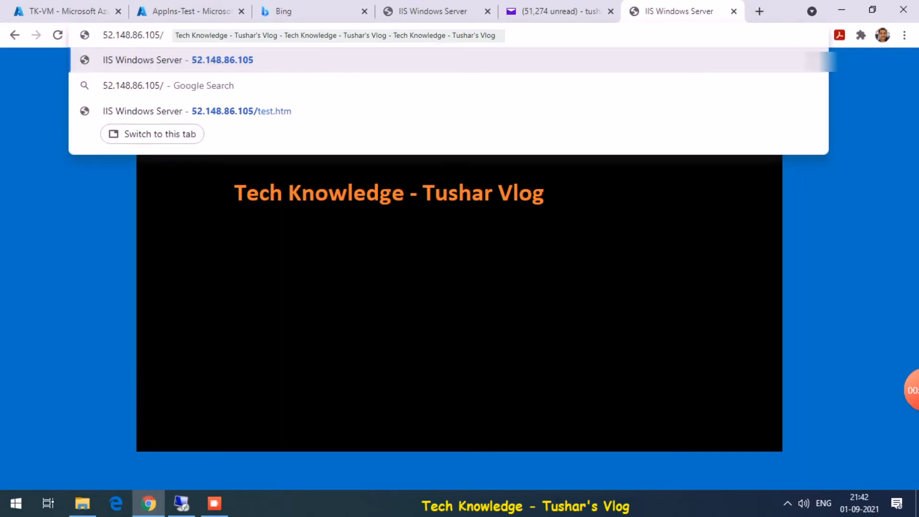
pyautogui.press('Return')
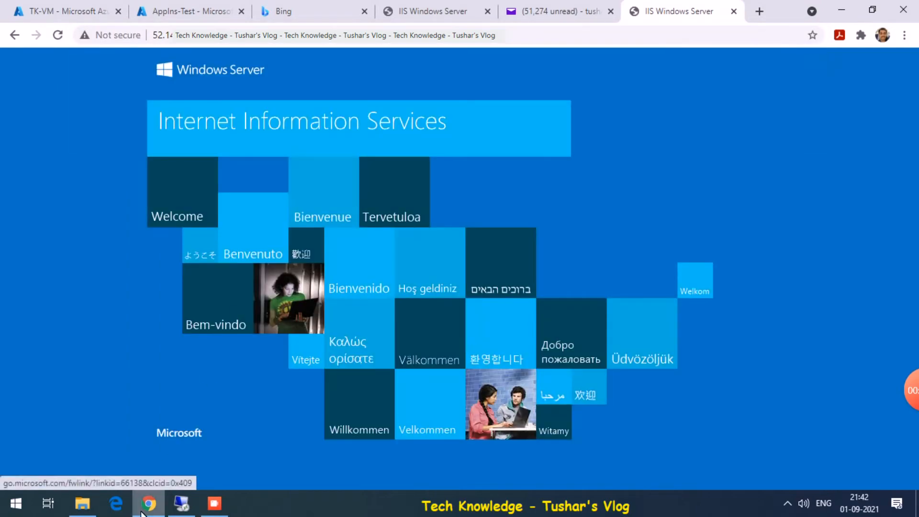
pyautogui.click(181, 504)
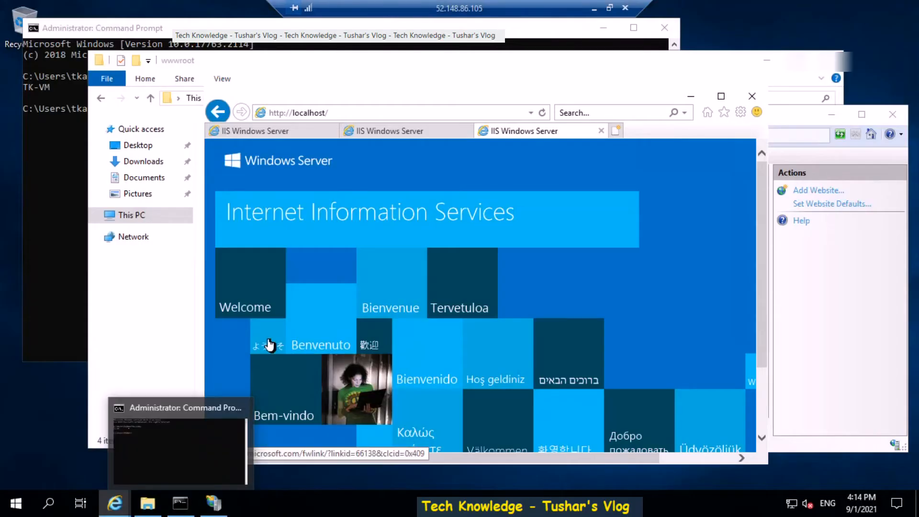
# - Stop the TK-VM web server from its context menu in IIS Manager
pyautogui.click(213, 510)
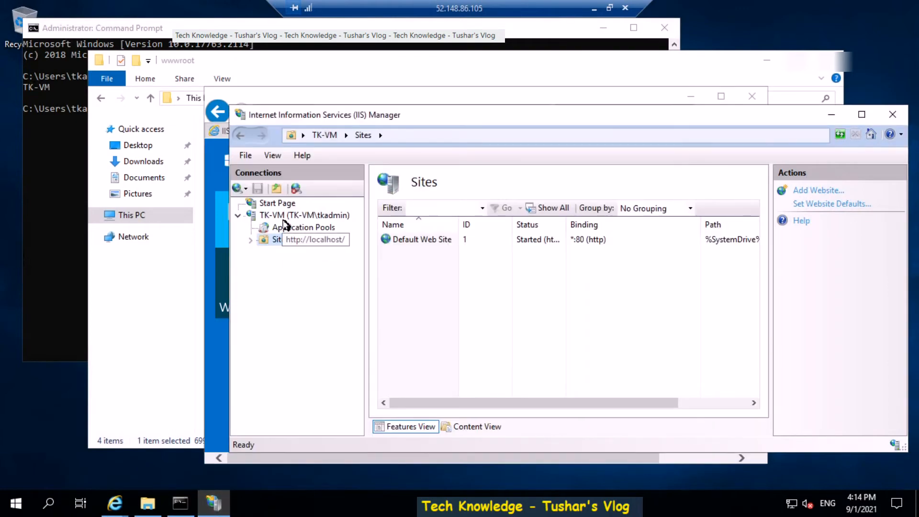
pyautogui.rightClick(285, 219)
pyautogui.click(334, 305)
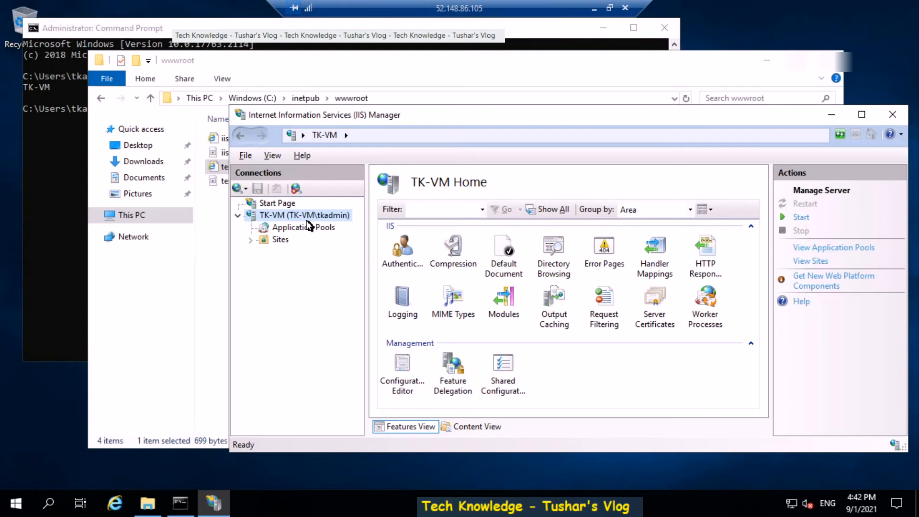
pyautogui.click(115, 506)
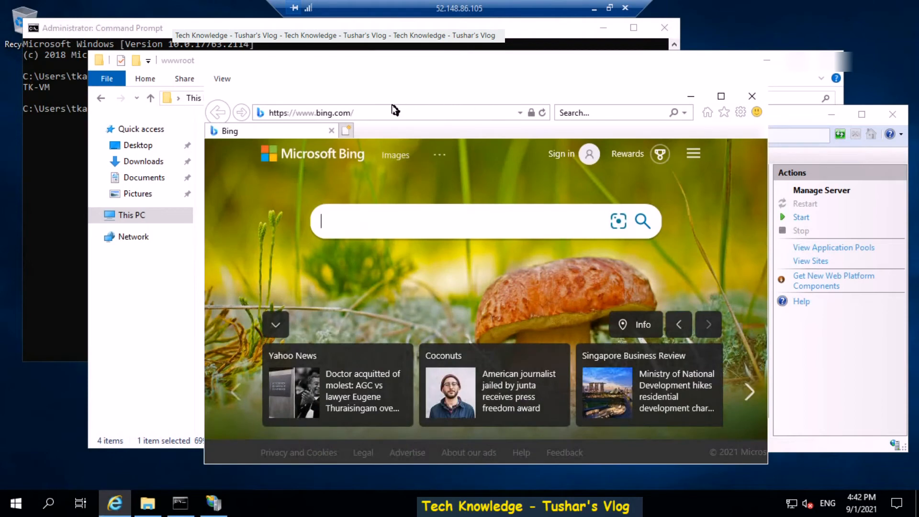
# - Load localhost and localhost/test.htm in Internet Explorer, confirming both can't be reached
pyautogui.click(378, 113)
pyautogui.write('local')
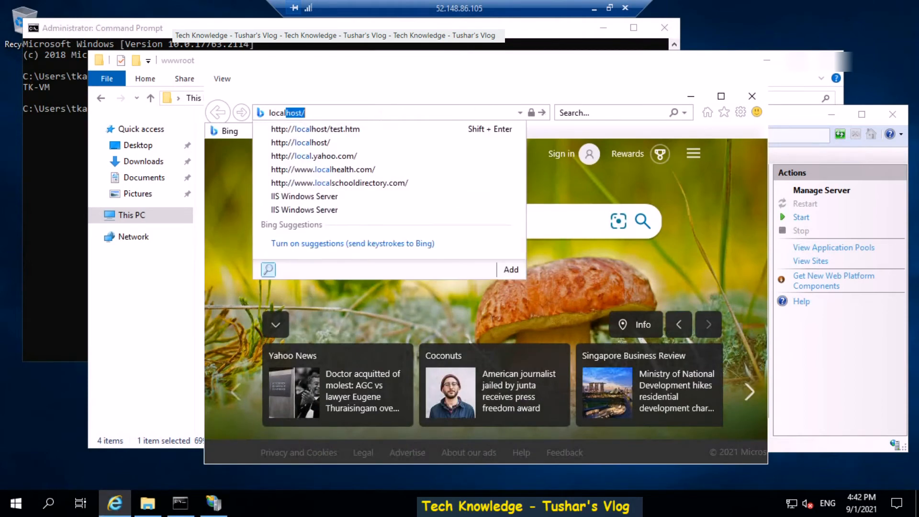
pyautogui.press('Down')
pyautogui.press('Down')
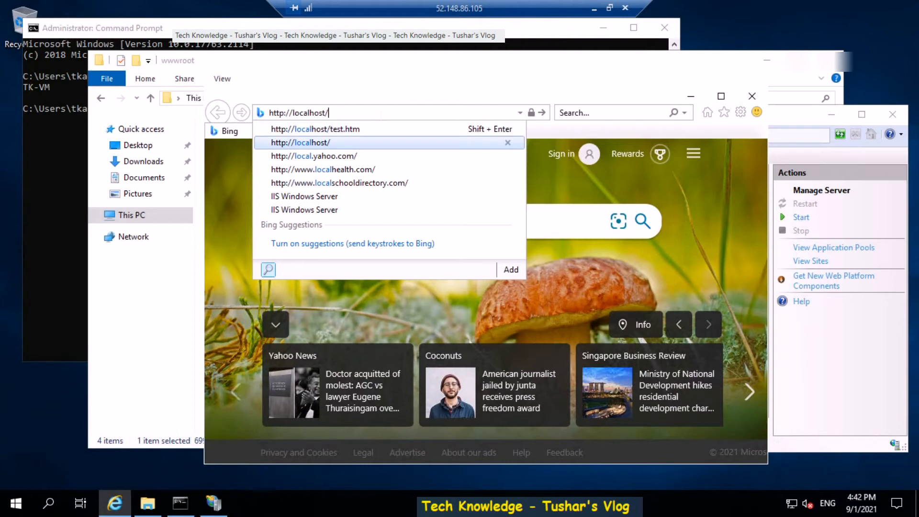
pyautogui.press('Return')
pyautogui.click(346, 130)
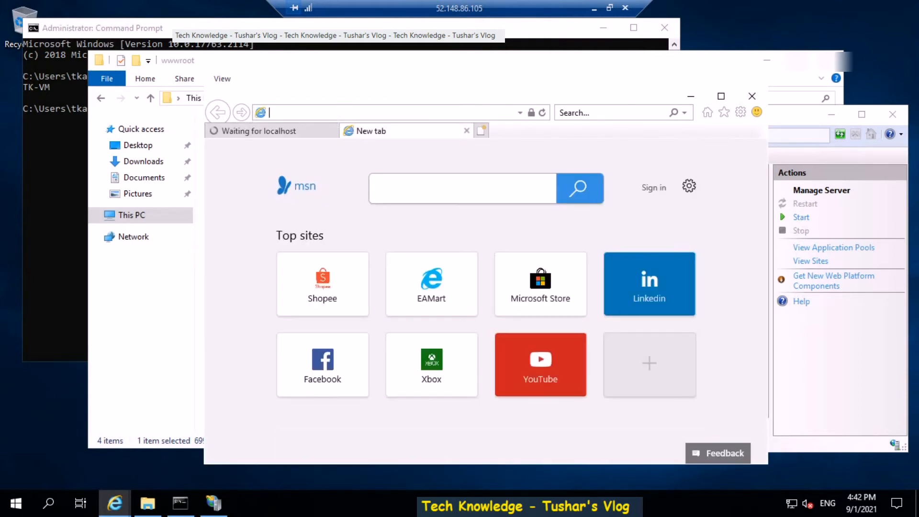
pyautogui.write('local')
pyautogui.press('Down')
pyautogui.press('Down')
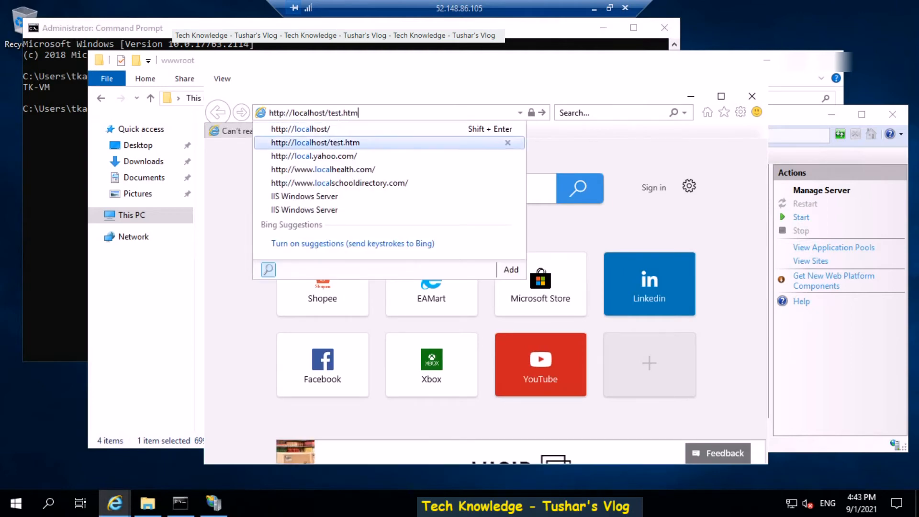
pyautogui.press('Return')
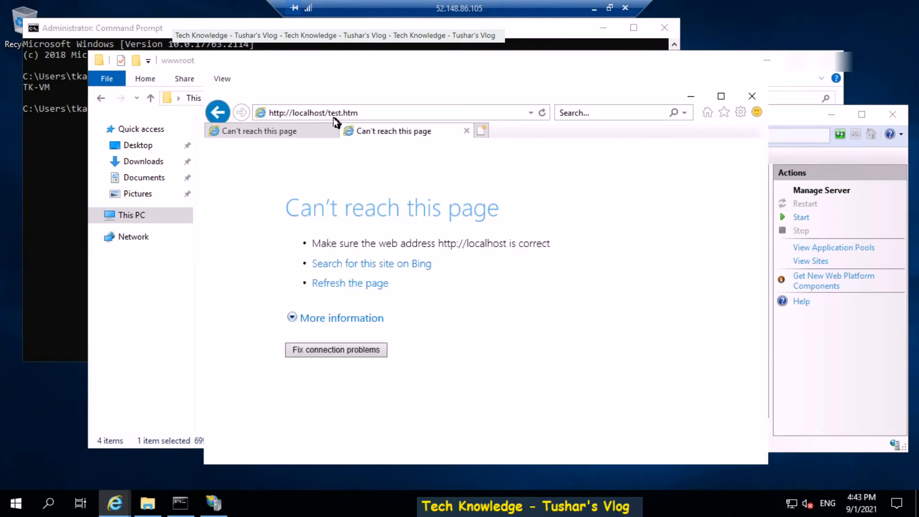
pyautogui.click(291, 135)
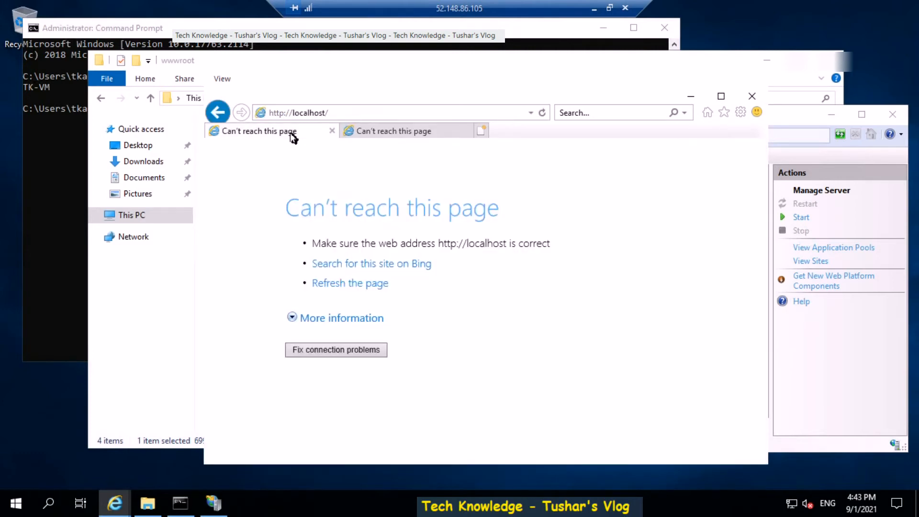
pyautogui.click(593, 8)
pyautogui.click(759, 12)
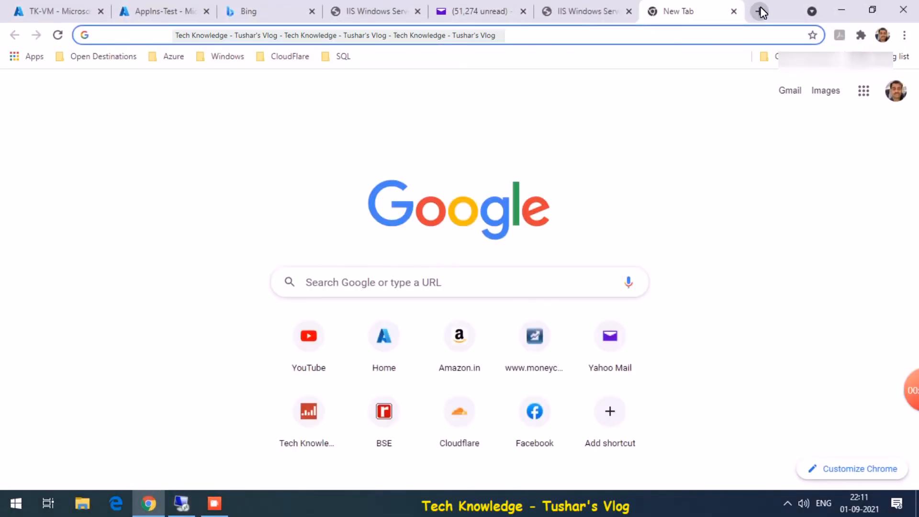
pyautogui.click(71, 10)
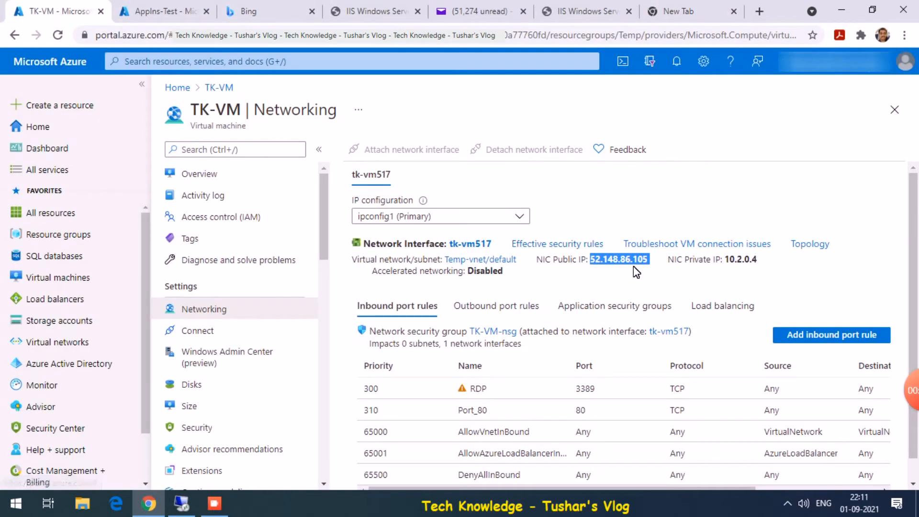
pyautogui.click(675, 7)
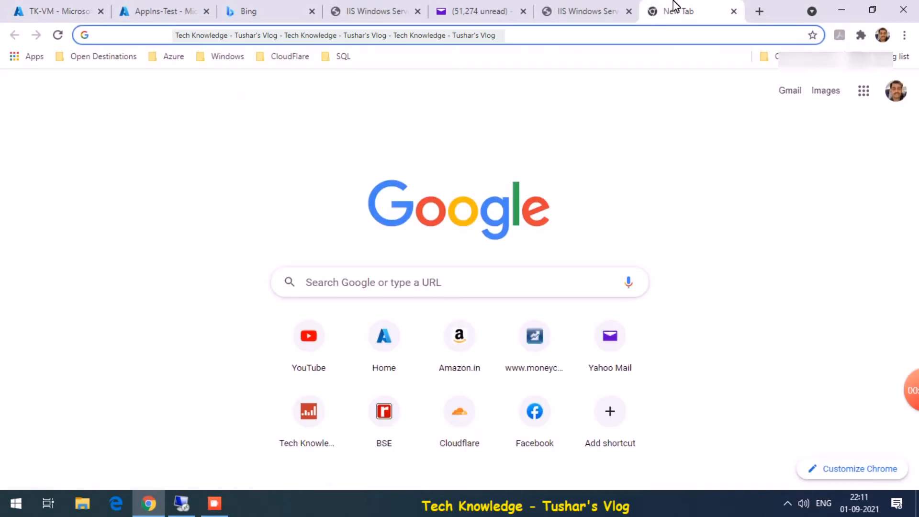
pyautogui.write('http')
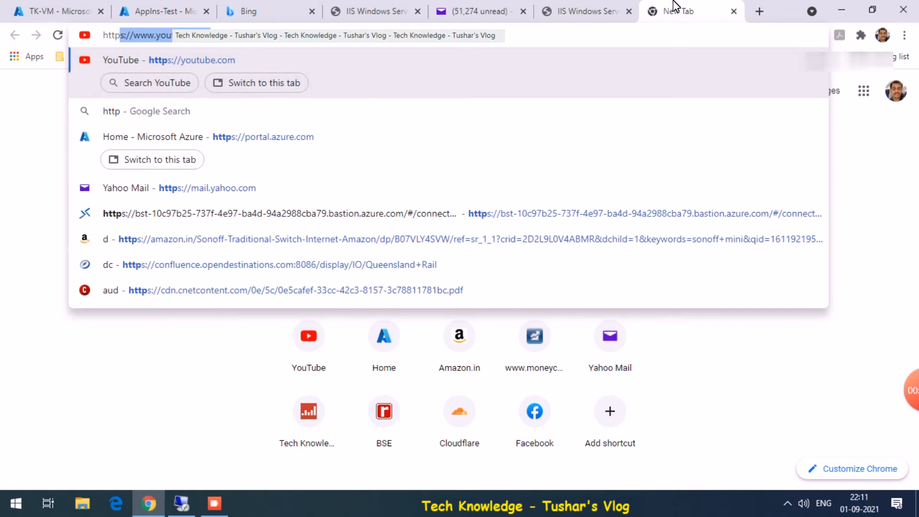
pyautogui.write('://52.148.86.105')
# - Load 52.148.86.105 and 52.148.86.105/test.htm in Chrome tabs, both timing out
pyautogui.press('Return')
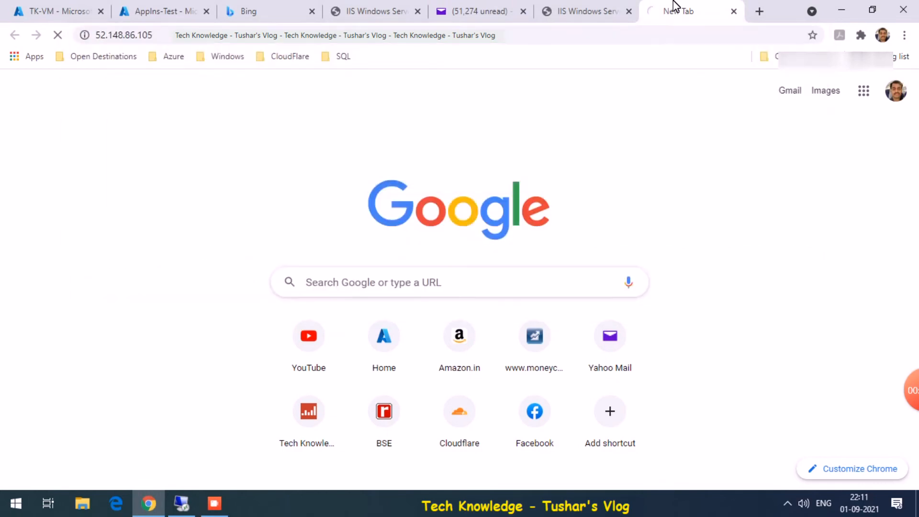
pyautogui.click(758, 10)
pyautogui.write('52.148.86.105')
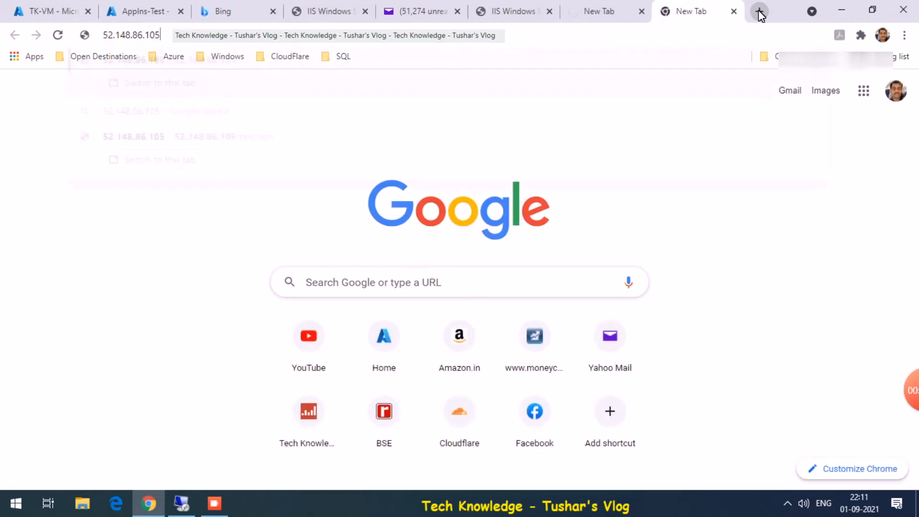
pyautogui.press('Down')
pyautogui.press('Down')
pyautogui.press('Return')
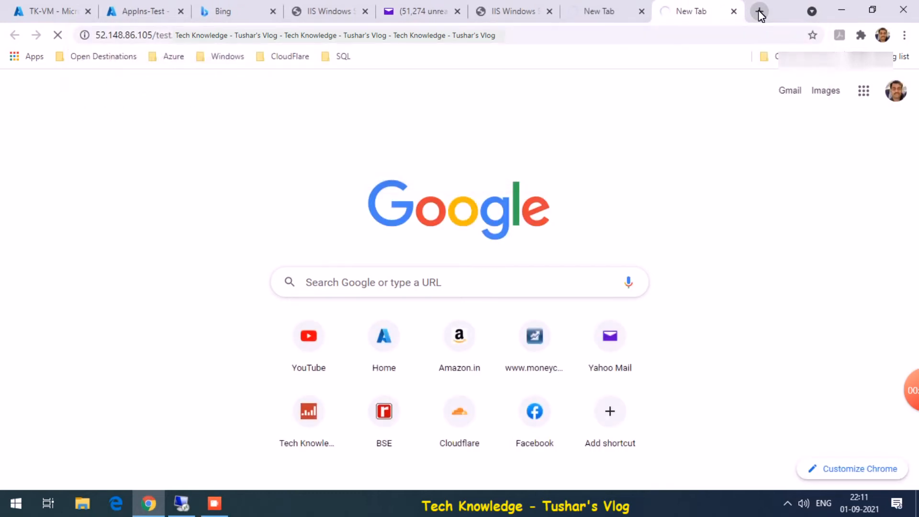
# - Recheck the failed tabs, then view AppIns-Test availability: 29 successful, 10 failed, 74.36%
pyautogui.click(605, 7)
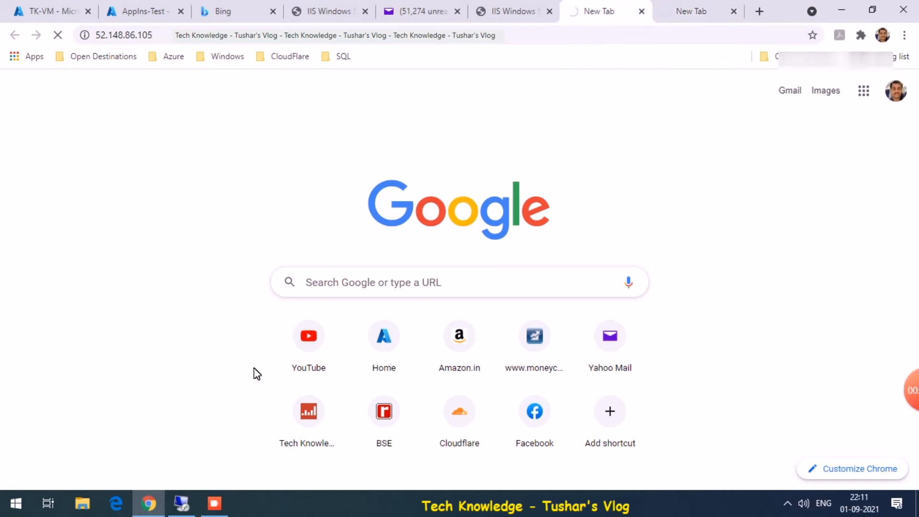
pyautogui.click(183, 506)
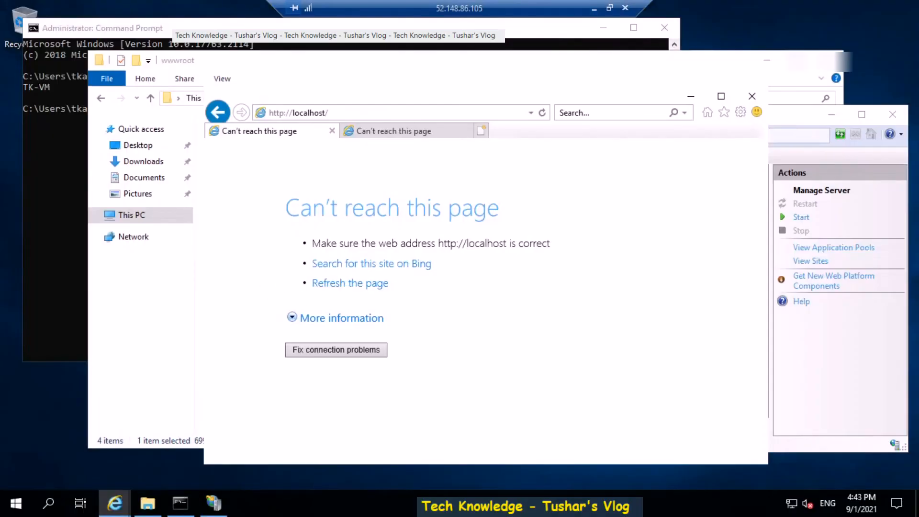
pyautogui.click(374, 138)
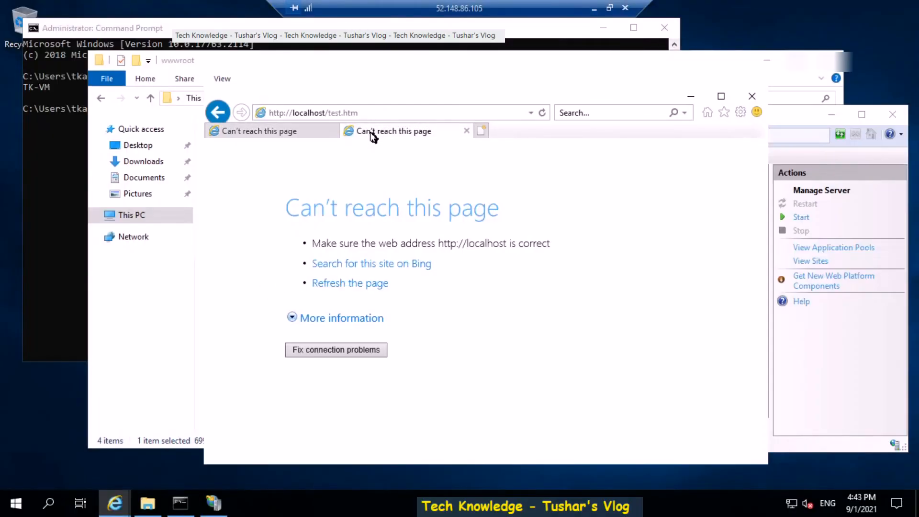
pyautogui.click(593, 8)
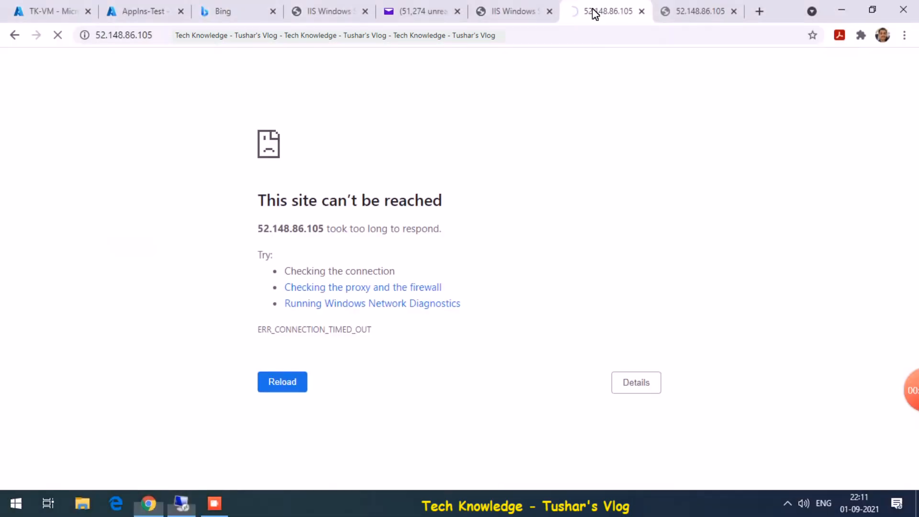
pyautogui.click(688, 13)
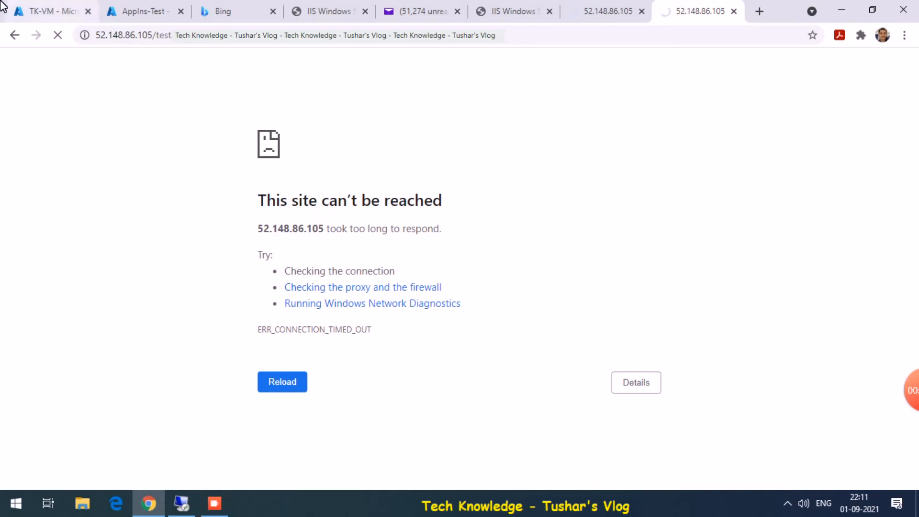
pyautogui.click(28, 8)
pyautogui.click(139, 9)
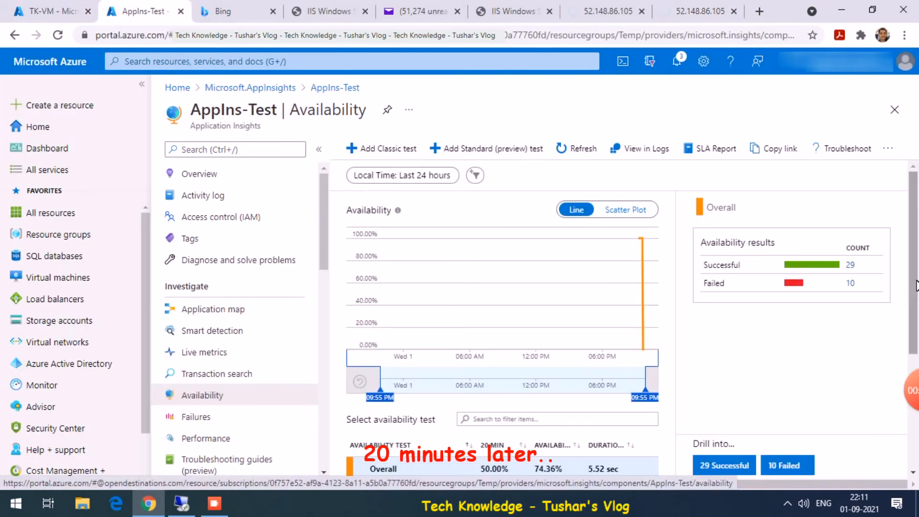
# - Refresh the availability results to 27 failures and zoom the chart to 08:54–10:11 PM
pyautogui.scroll(-3, 910, 325)
pyautogui.scroll(3, 915, 323)
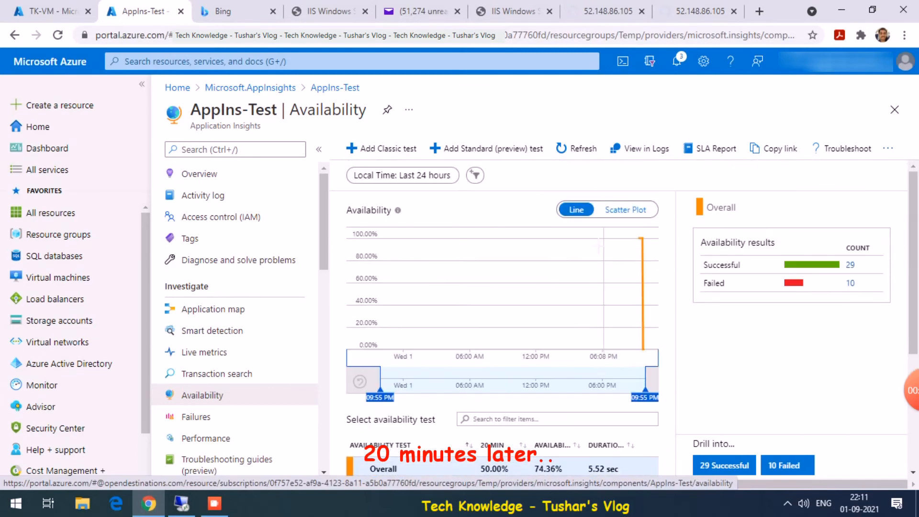
pyautogui.click(583, 149)
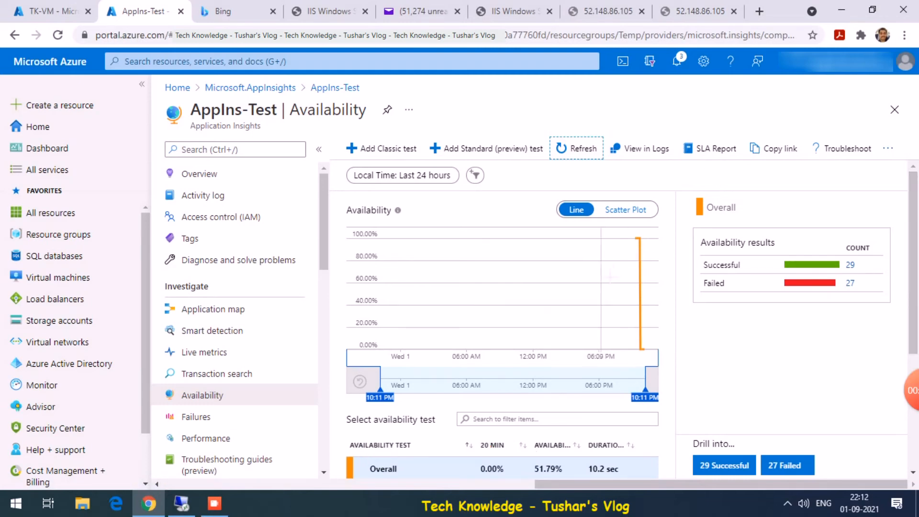
pyautogui.moveTo(592, 287); pyautogui.dragTo(645, 287)
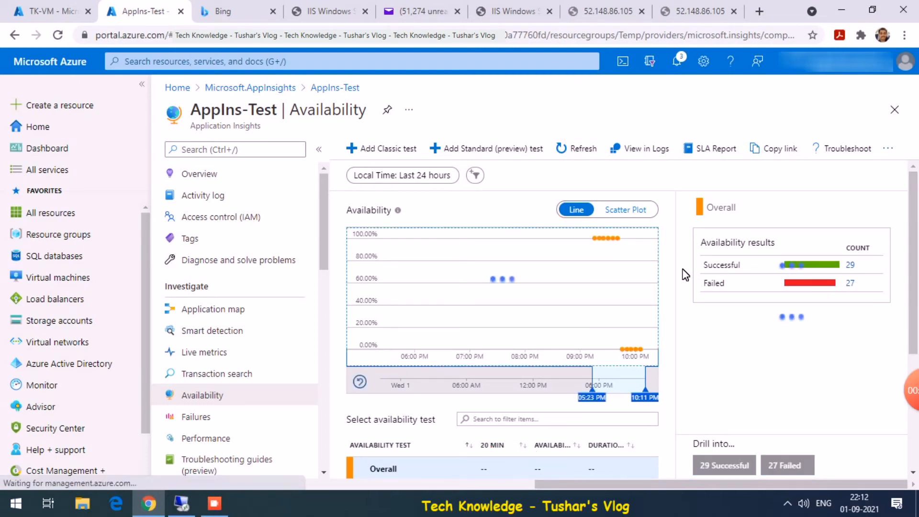
pyautogui.moveTo(585, 271); pyautogui.dragTo(651, 273)
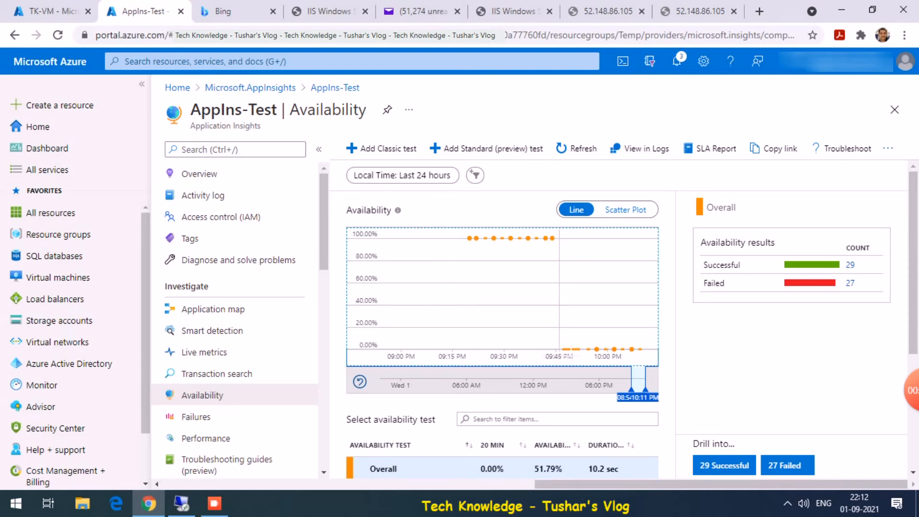
# - Expand TestURL into its per-region results, which show 51.79% availability
pyautogui.scroll(-3, 910, 348)
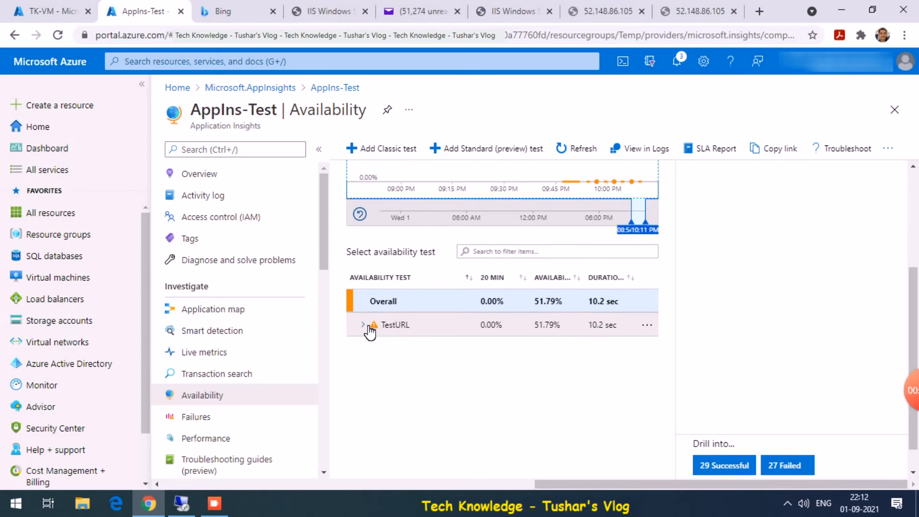
pyautogui.click(363, 326)
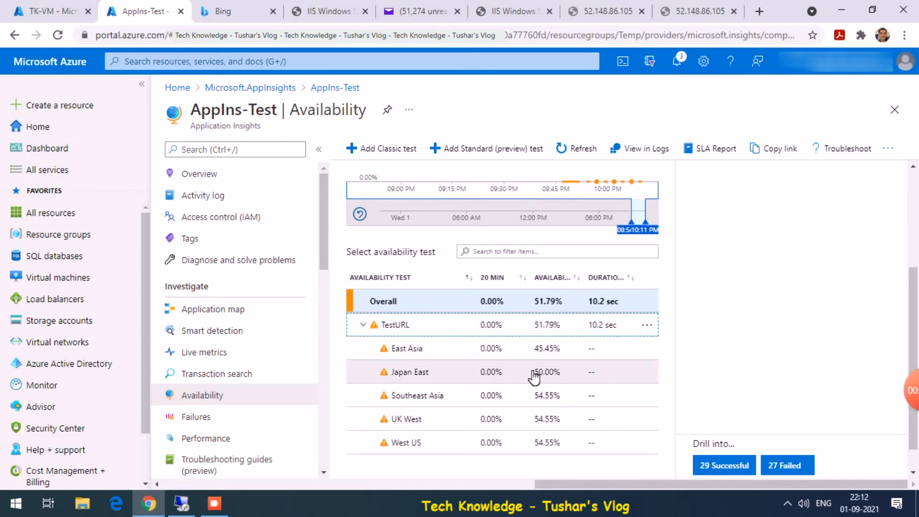
pyautogui.moveTo(913, 314); pyautogui.dragTo(913, 235)
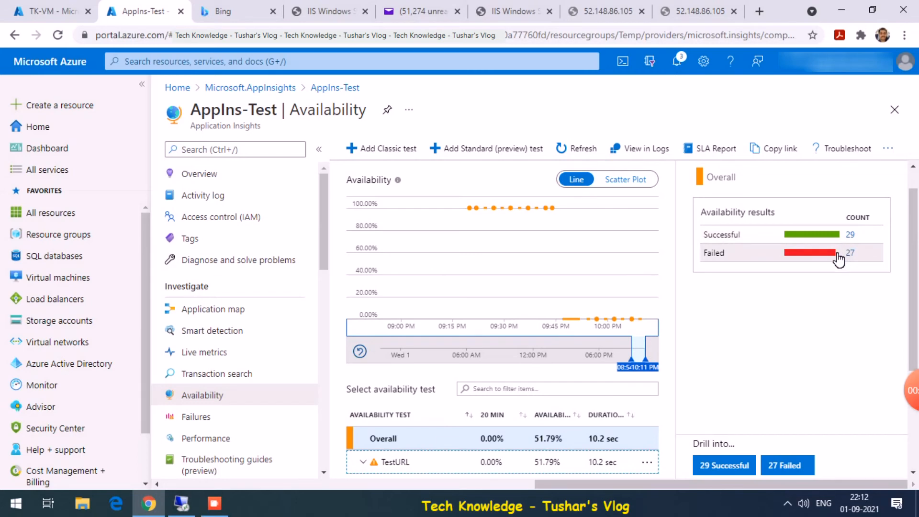
# - Open the Southeast Asia sample from the list of failed TestURL samples
pyautogui.click(852, 256)
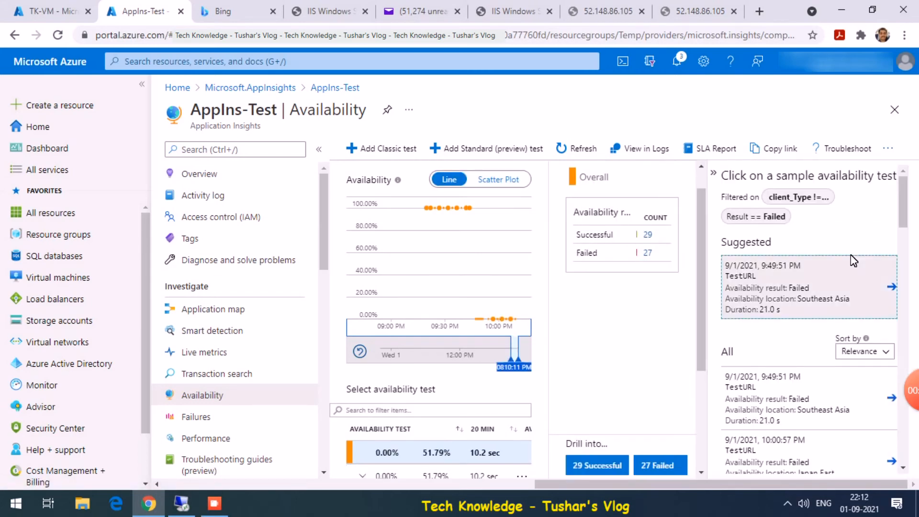
pyautogui.click(892, 287)
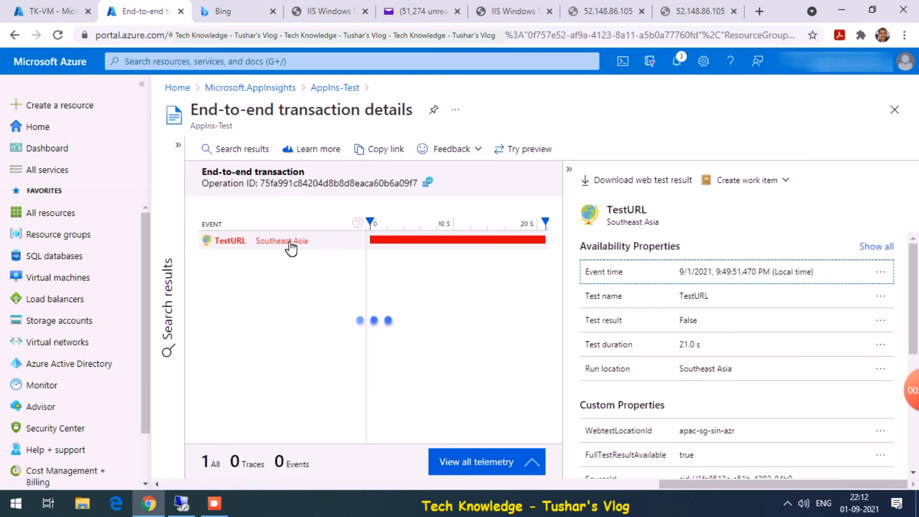
pyautogui.click(287, 246)
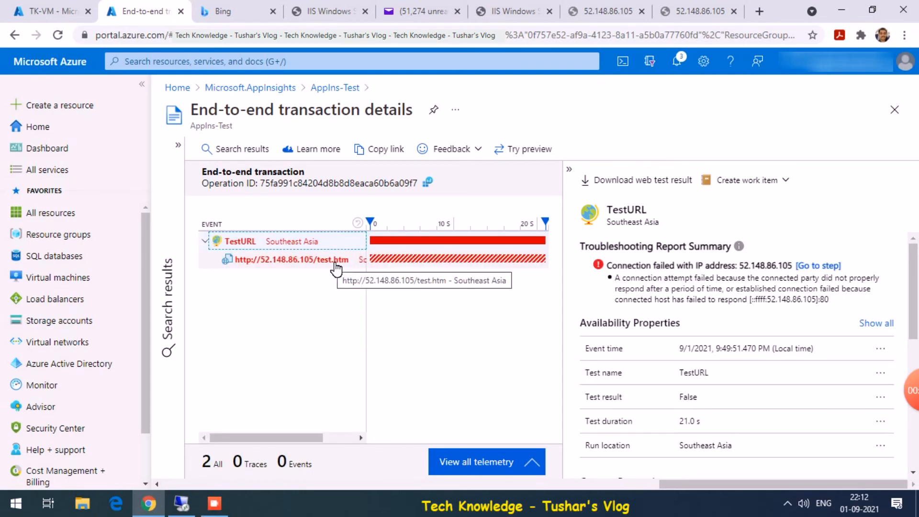
# - Read the test.htm step's connection-failure report for 52.148.86.105, then close the details blade
pyautogui.click(336, 269)
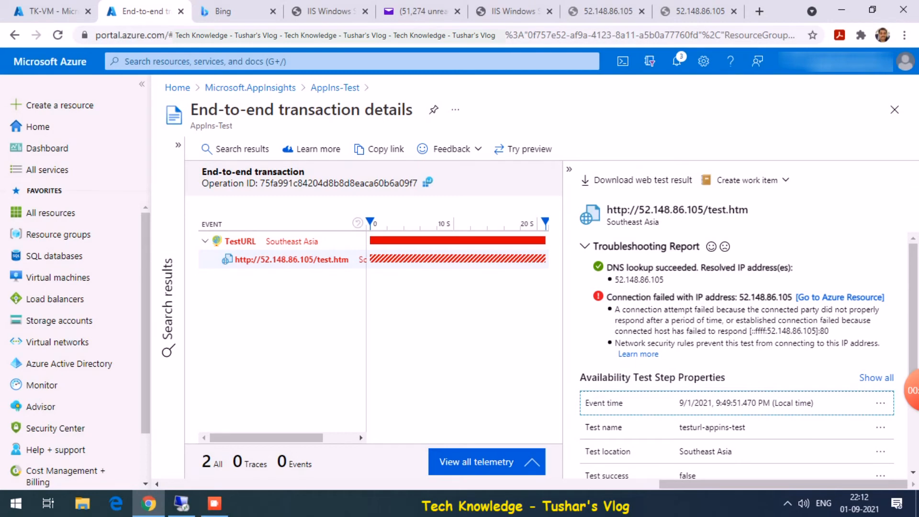
pyautogui.moveTo(685, 320); pyautogui.dragTo(750, 320)
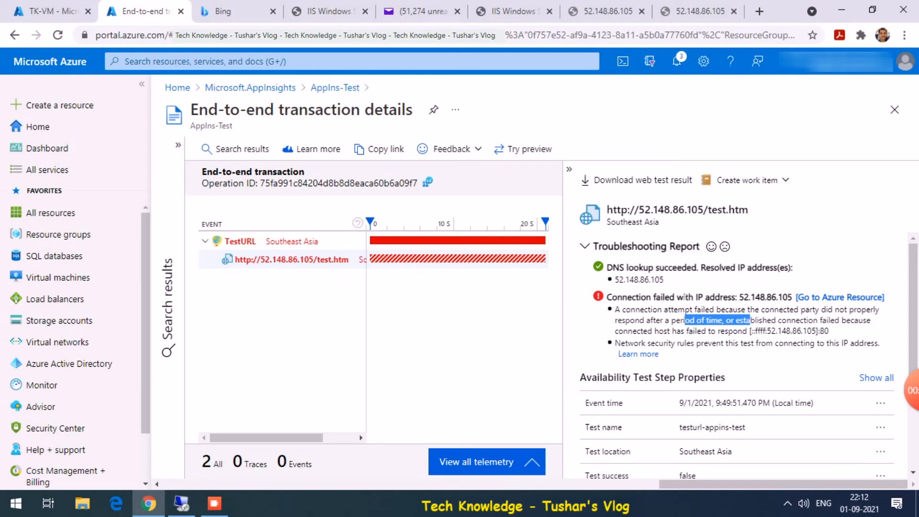
pyautogui.click(894, 110)
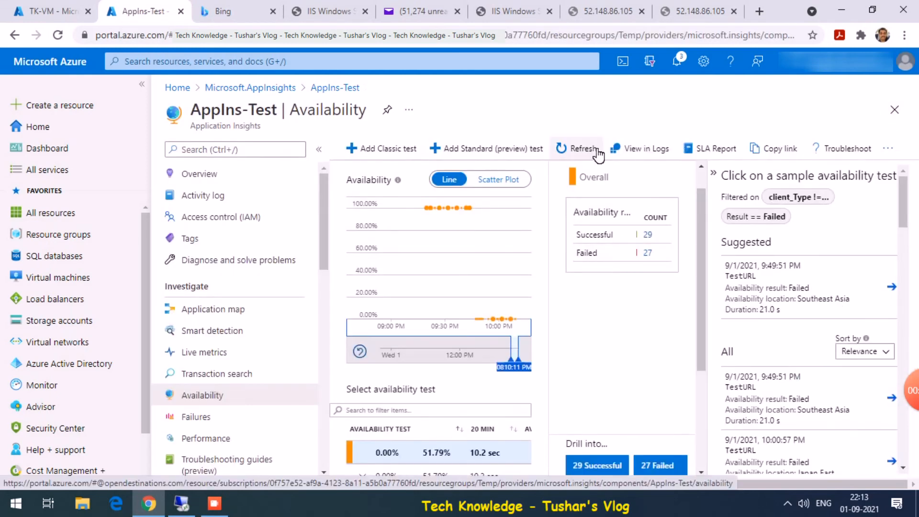
# - Read the action-group confirmation email in Yahoo Mail
pyautogui.click(432, 11)
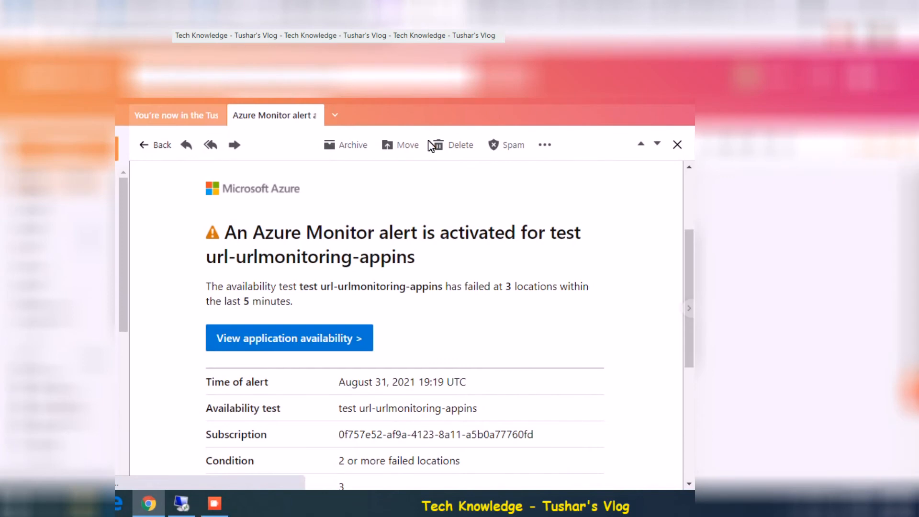
pyautogui.click(184, 117)
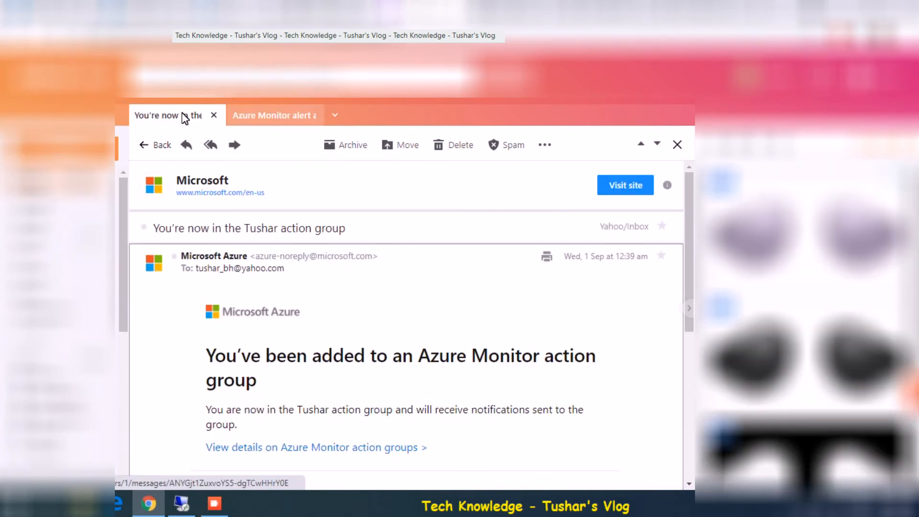
pyautogui.moveTo(691, 236); pyautogui.dragTo(689, 302)
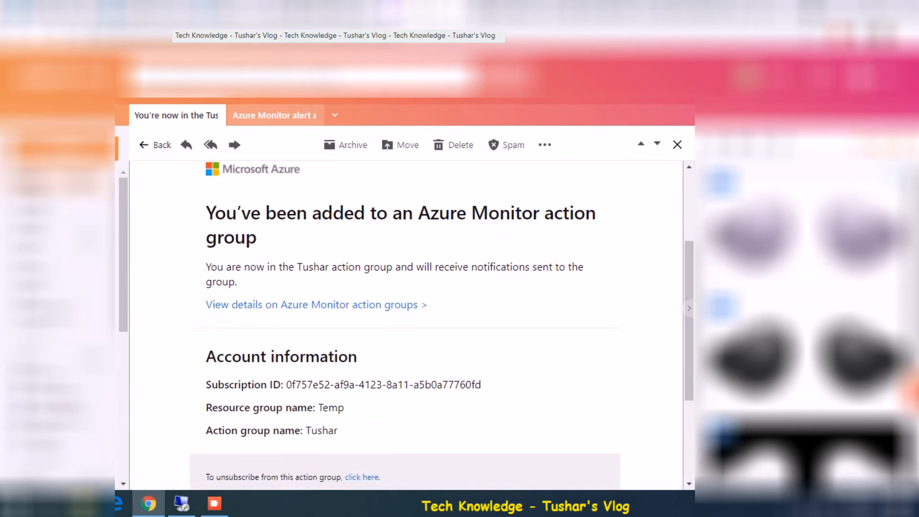
pyautogui.moveTo(683, 260); pyautogui.dragTo(688, 205)
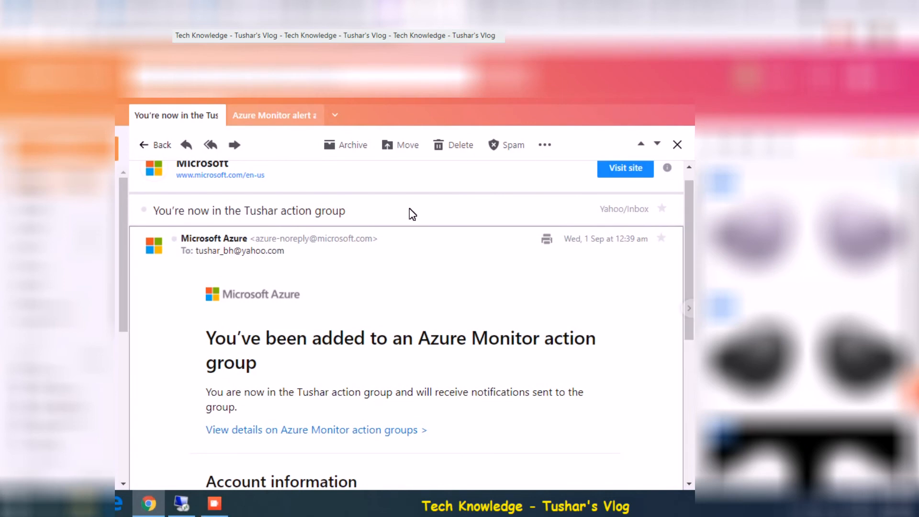
# - Read the Azure Monitor alert reporting the test failed at 3 locations, then return to AppIns-Test
pyautogui.click(274, 115)
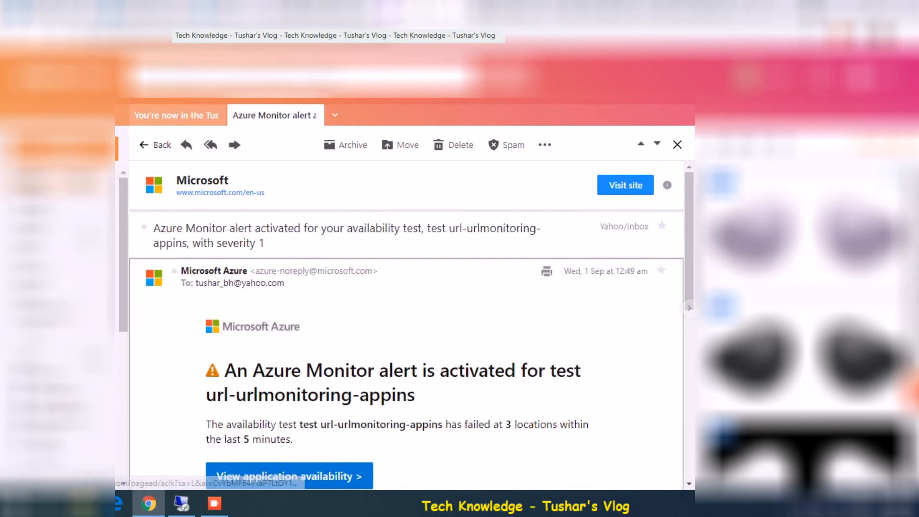
pyautogui.moveTo(688, 217); pyautogui.dragTo(682, 237)
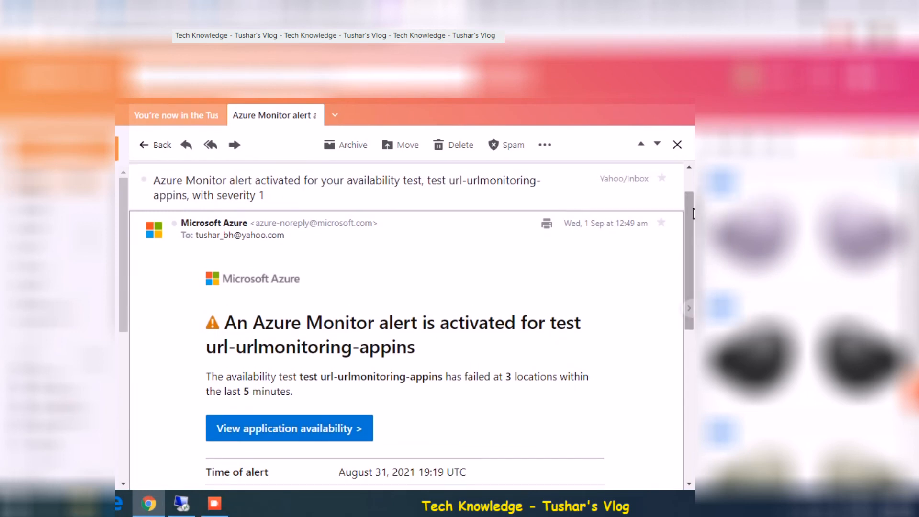
pyautogui.moveTo(688, 205); pyautogui.dragTo(686, 251)
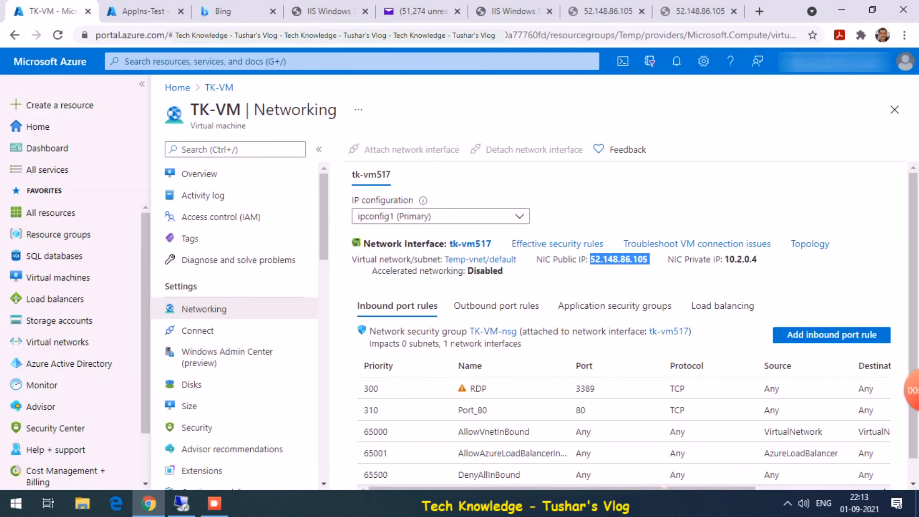
pyautogui.click(125, 8)
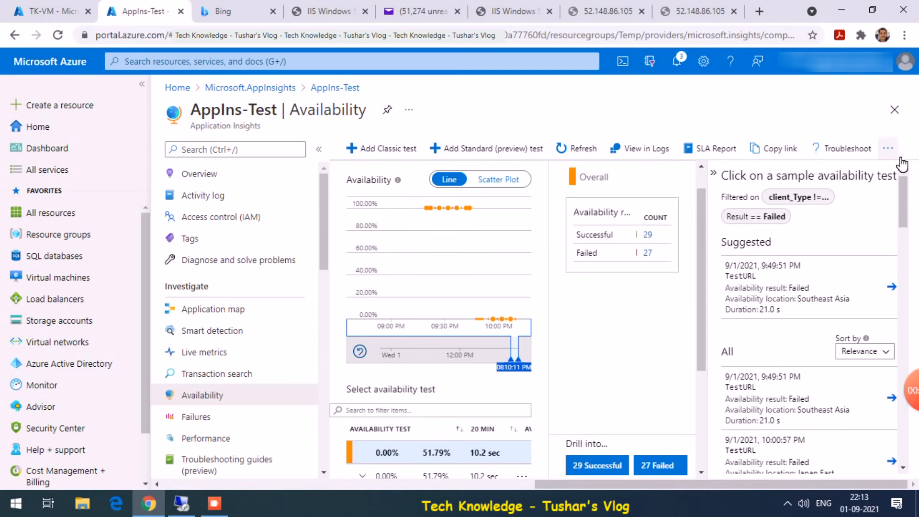
# - Open TestURL's alert rule testurl-appins-test (failed locations >= 2) from Availability, then return to the email
pyautogui.click(894, 110)
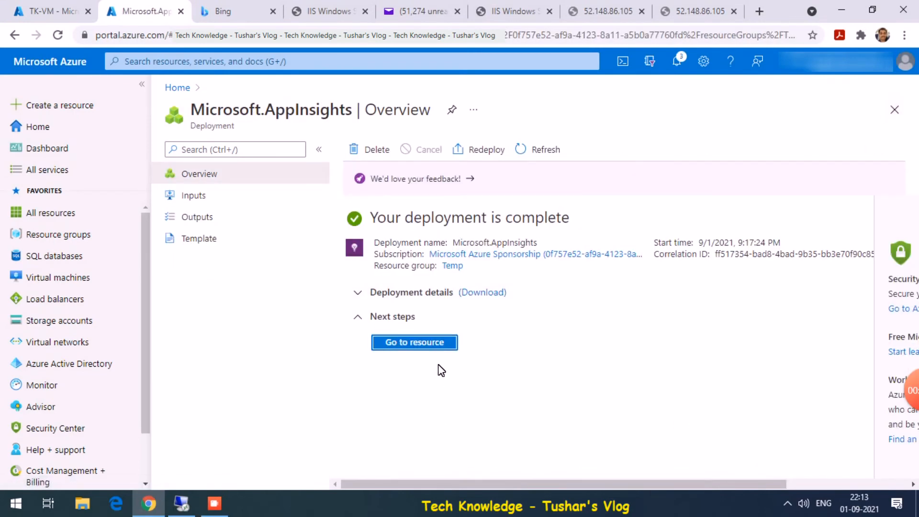
pyautogui.click(427, 344)
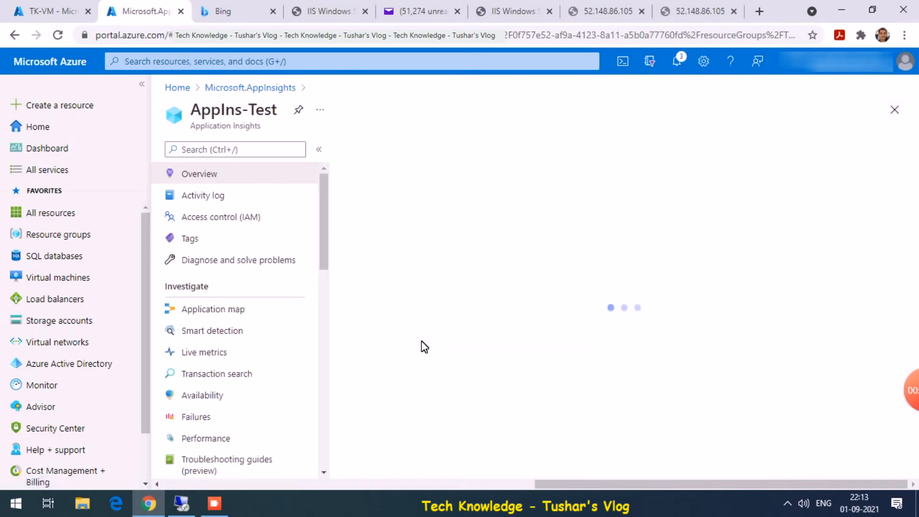
pyautogui.click(211, 394)
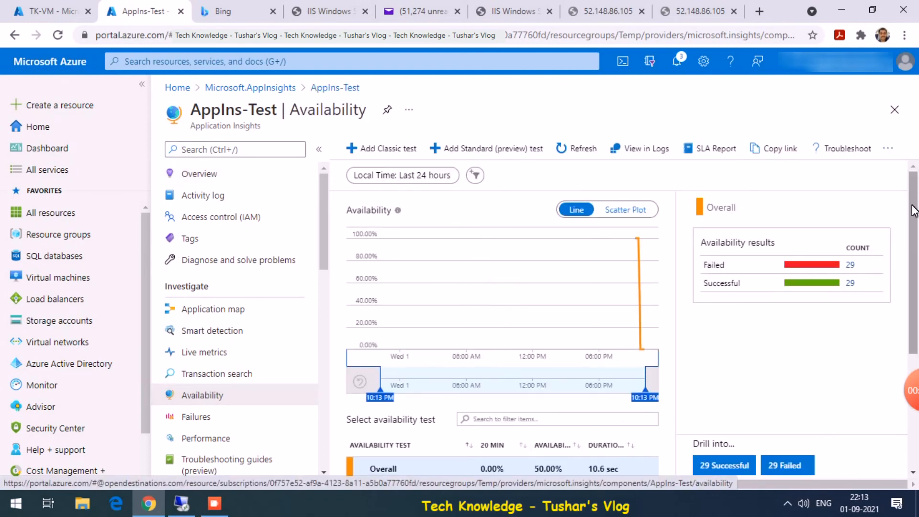
pyautogui.moveTo(914, 210); pyautogui.dragTo(914, 287)
pyautogui.click(646, 361)
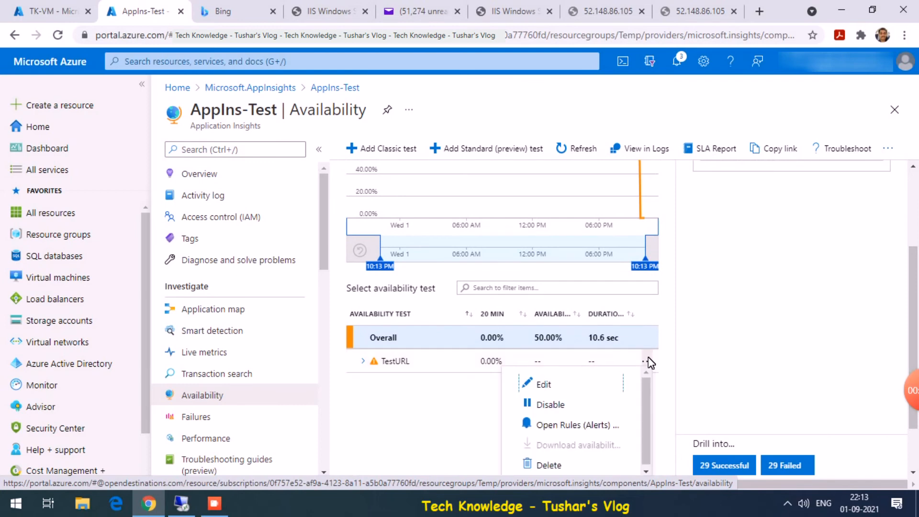
pyautogui.click(581, 425)
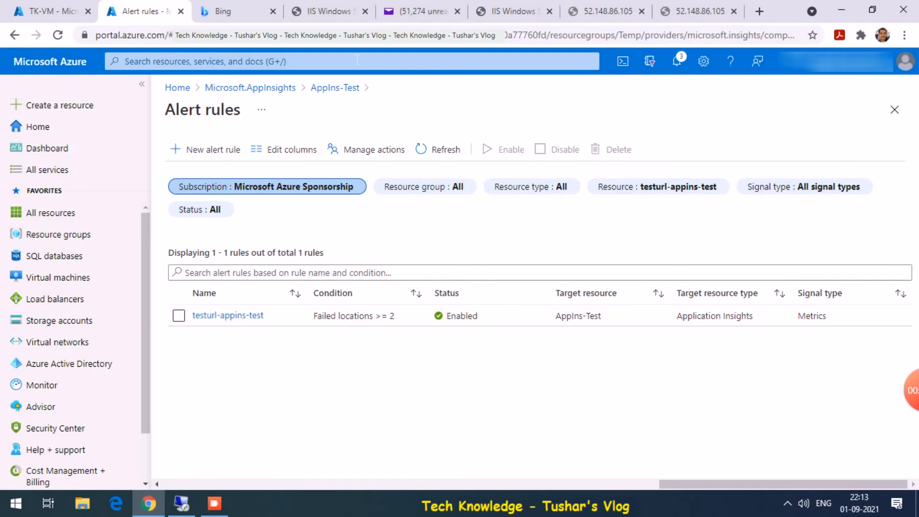
pyautogui.click(421, 11)
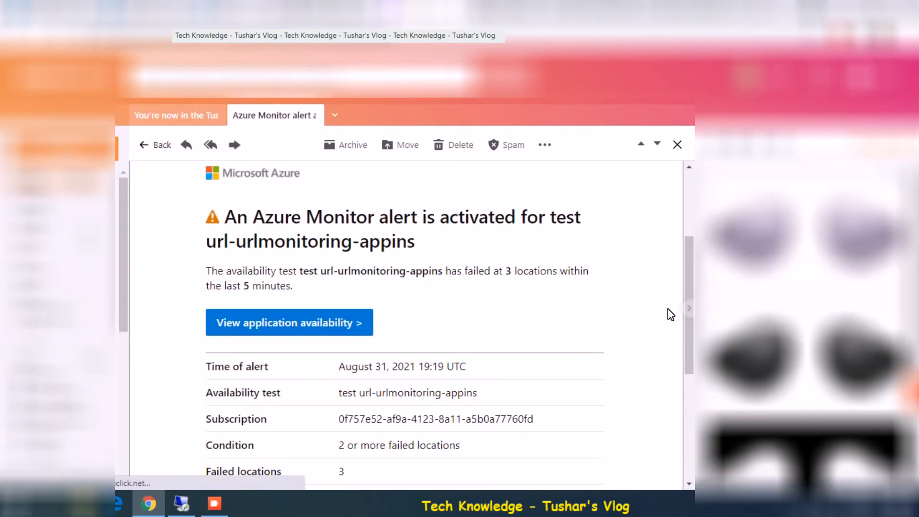
# - Check the alert condition of 2+ failed locations, 3 failed over 5 minutes, then switch to TK-VM
pyautogui.moveTo(685, 276); pyautogui.dragTo(687, 324)
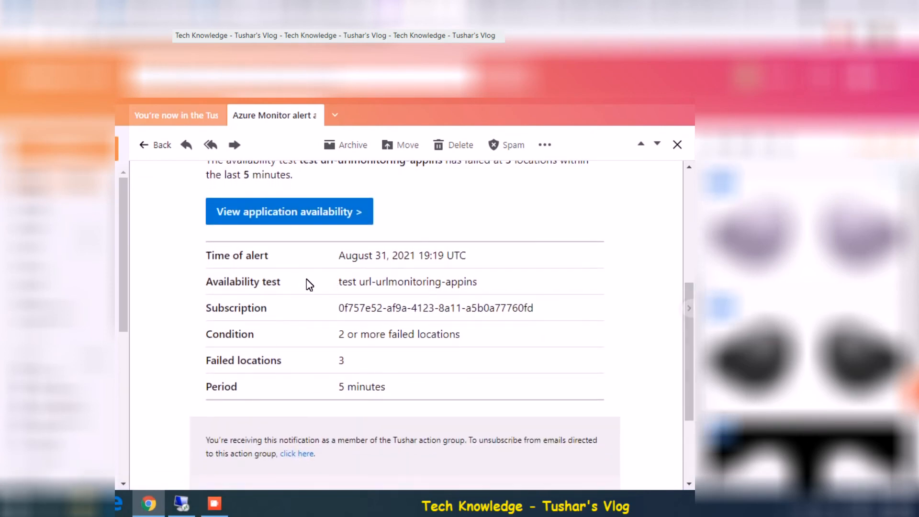
pyautogui.moveTo(348, 334); pyautogui.dragTo(414, 334)
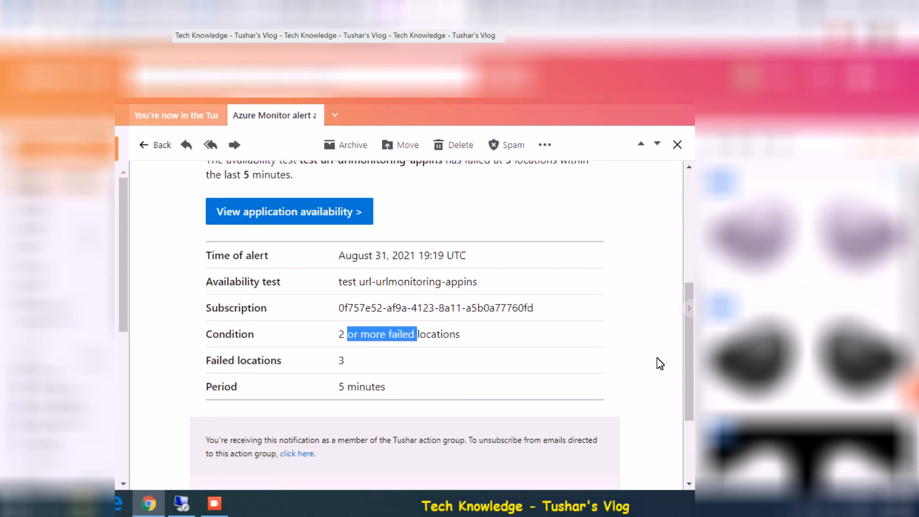
pyautogui.moveTo(689, 350); pyautogui.dragTo(691, 382)
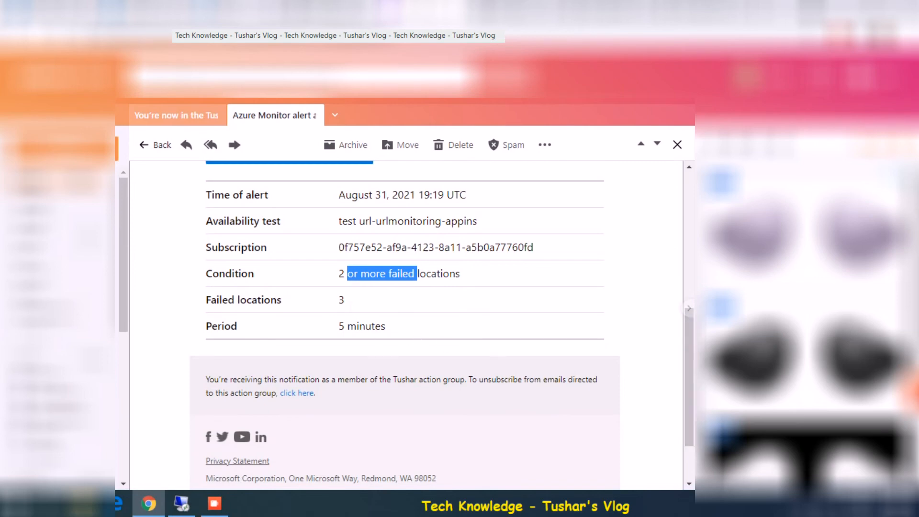
pyautogui.moveTo(689, 348); pyautogui.dragTo(688, 165)
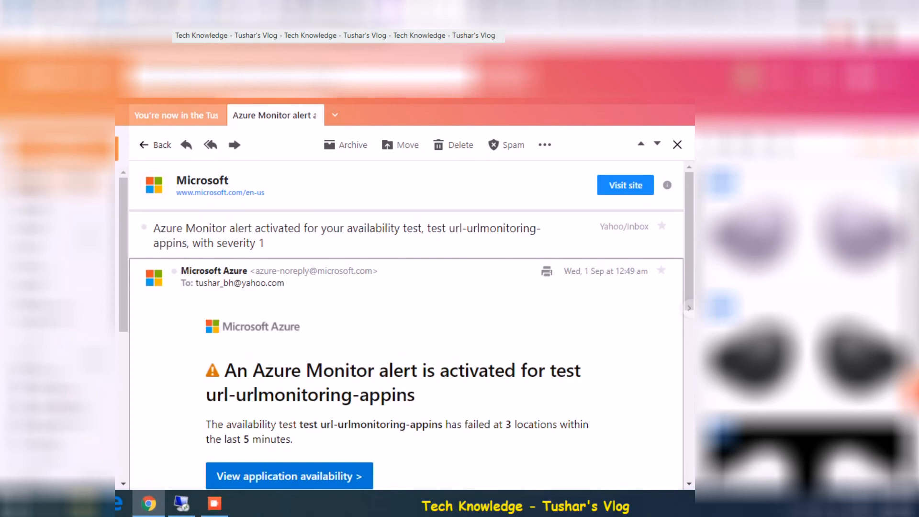
pyautogui.click(182, 503)
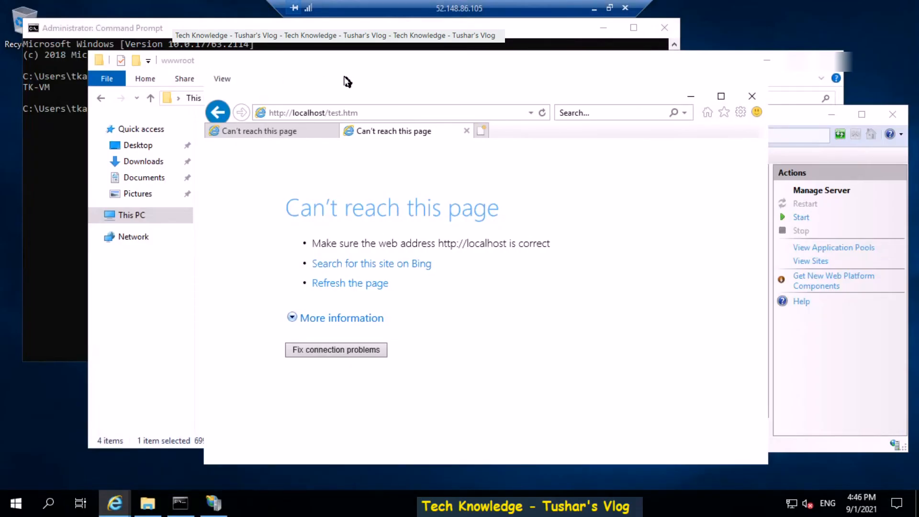
# - Start the IIS web server in IIS Manager and reload localhost to show the welcome page
pyautogui.click(778, 119)
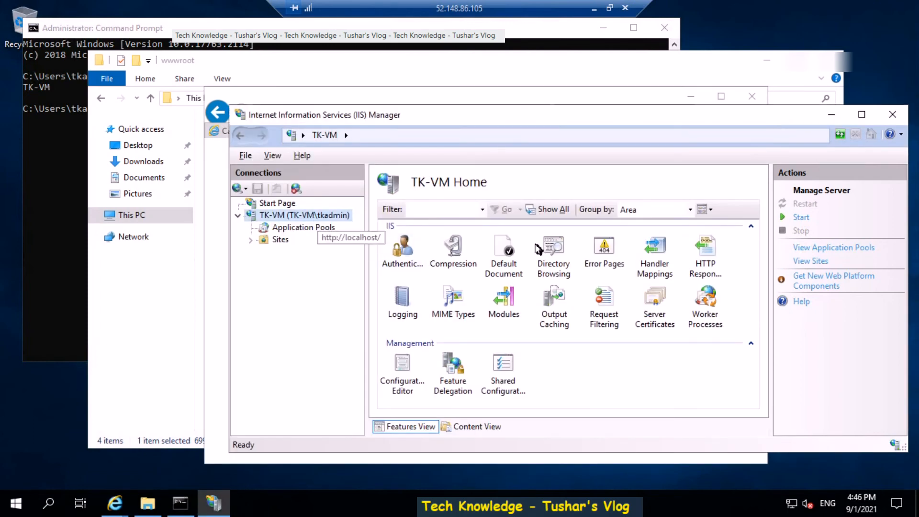
pyautogui.click(801, 218)
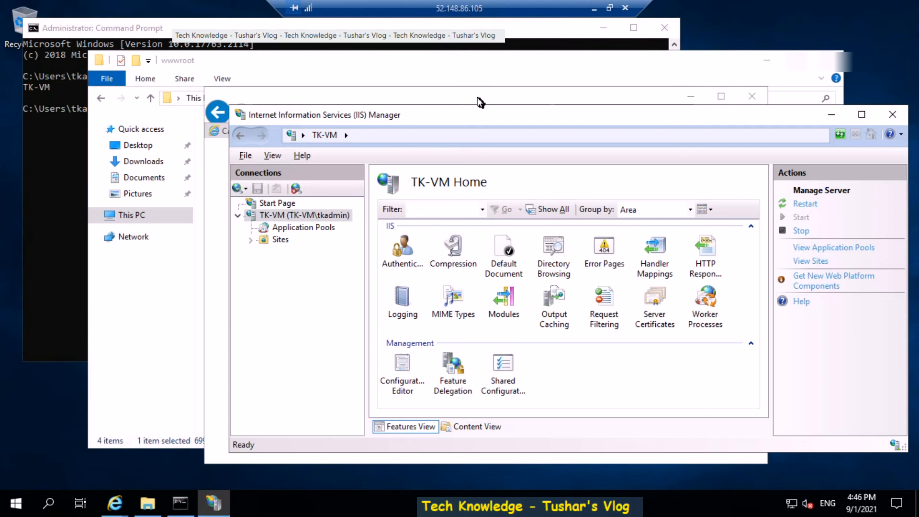
pyautogui.click(480, 102)
pyautogui.click(291, 132)
pyautogui.click(347, 116)
pyautogui.press('Return')
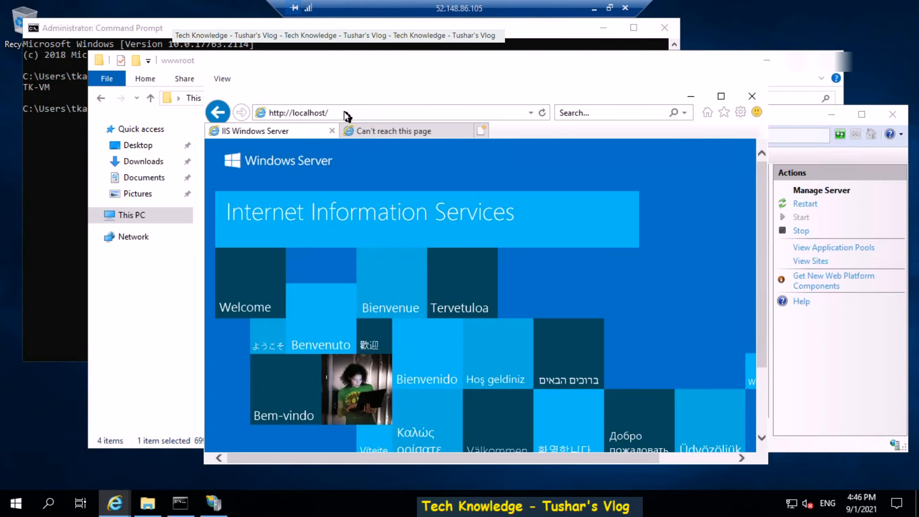
# - Reload localhost/test.htm to confirm the test page loads again
pyautogui.click(393, 134)
pyautogui.click(364, 115)
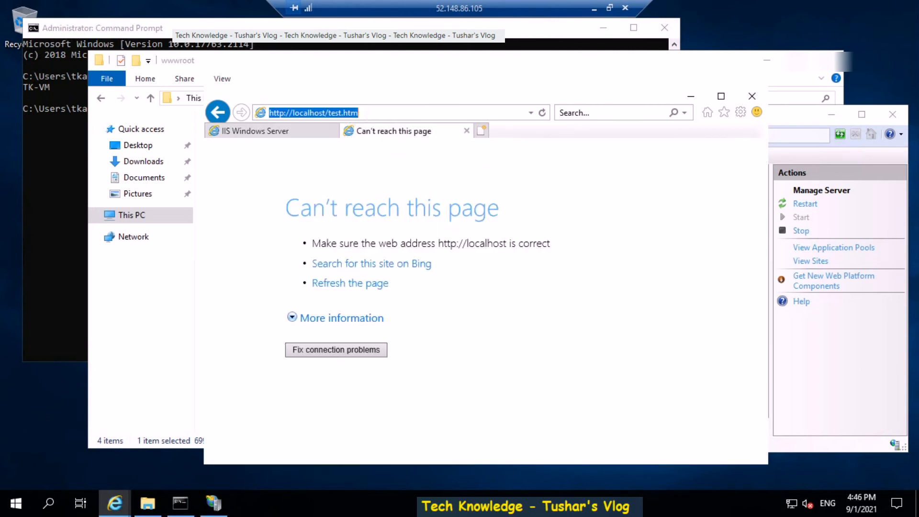
pyautogui.press('Return')
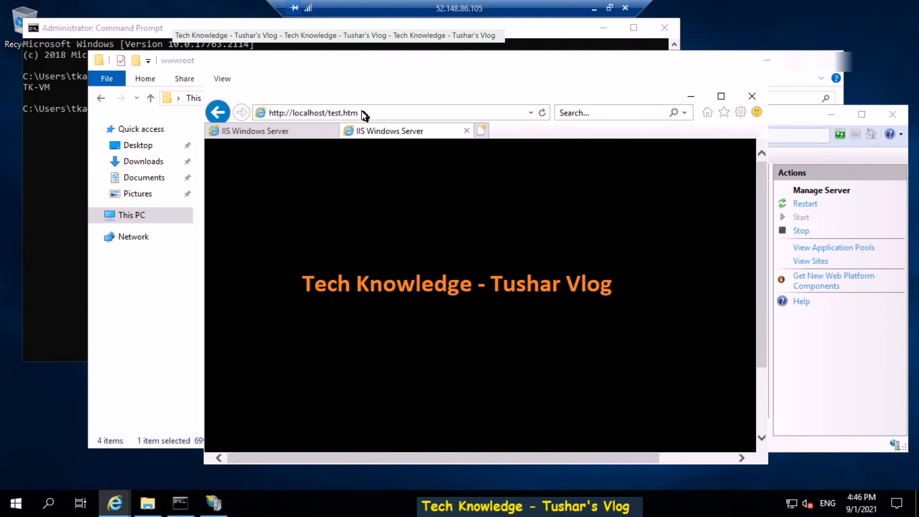
pyautogui.click(594, 9)
# - Reload the 52.148.86.105 welcome page and test.htm in Chrome so both load again
pyautogui.click(375, 42)
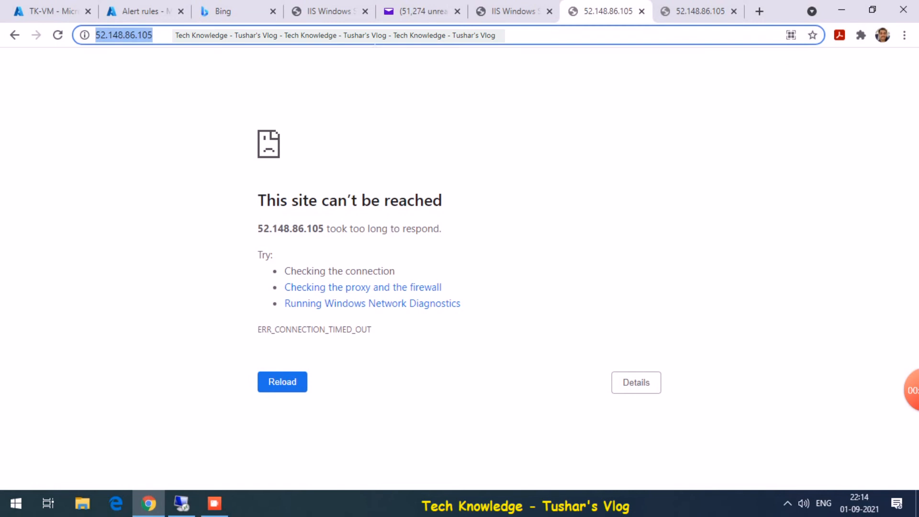
pyautogui.press('Return')
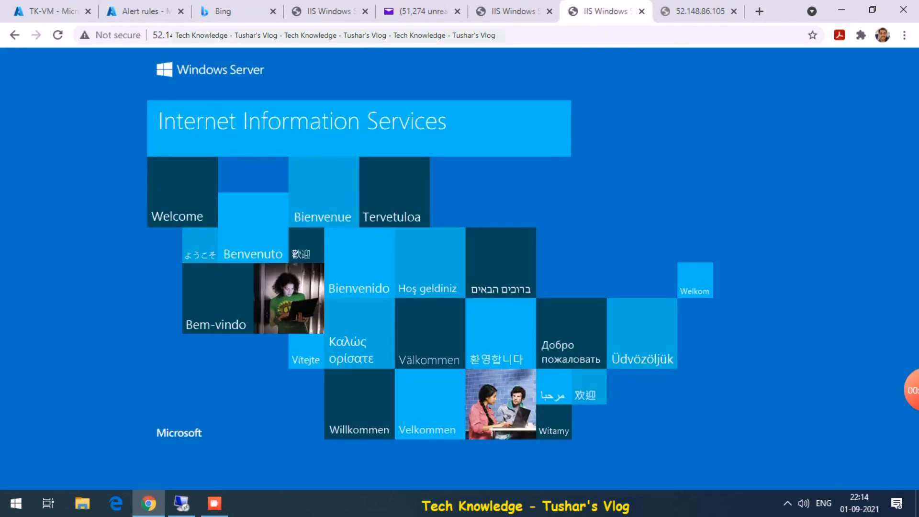
pyautogui.click(694, 7)
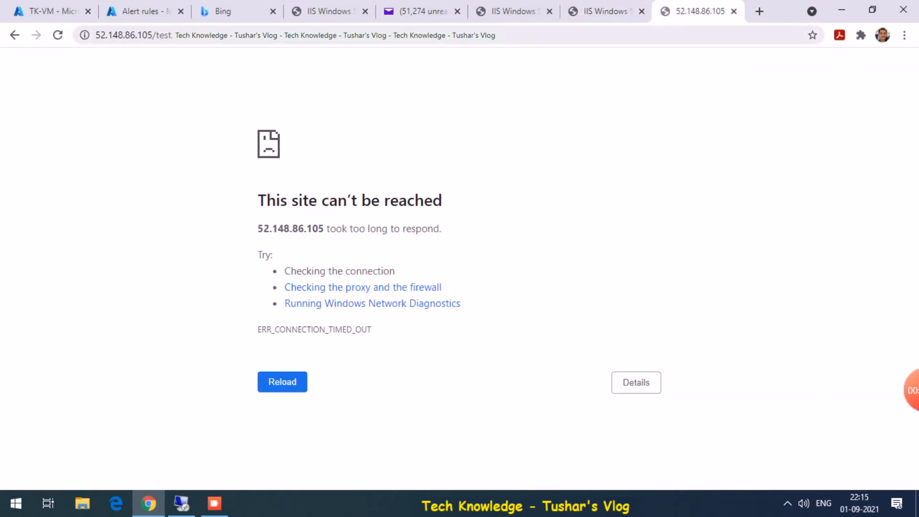
pyautogui.hotkey('ctrl', 'l')
pyautogui.press('Return')
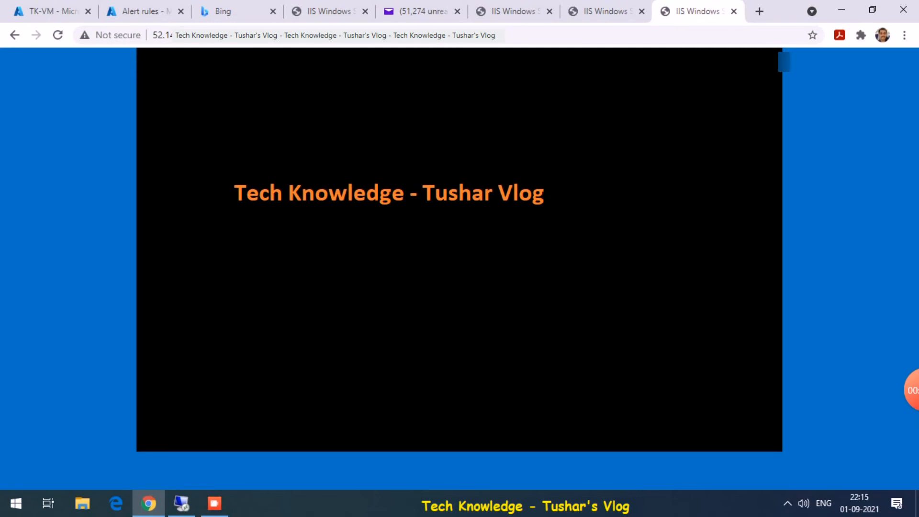
pyautogui.click(53, 10)
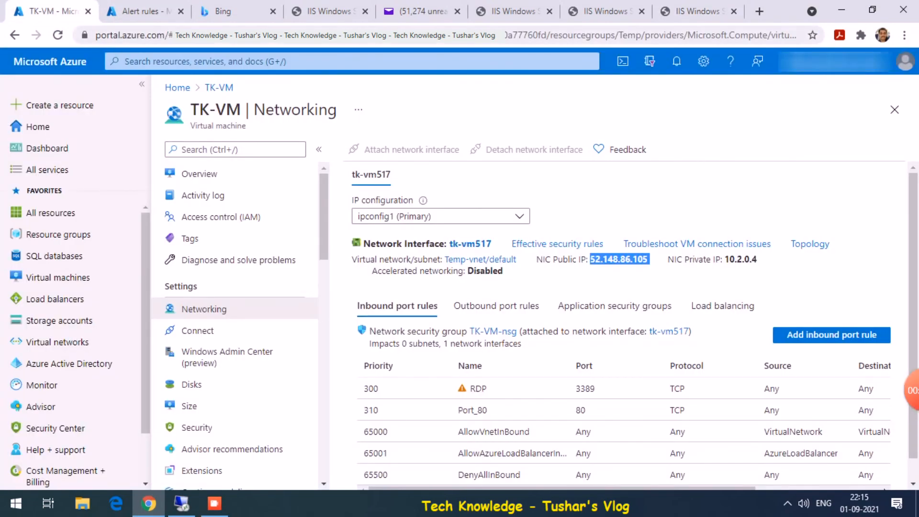
# - Return to the availability results and refresh them to 30 failed and 29 successful runs
pyautogui.click(135, 9)
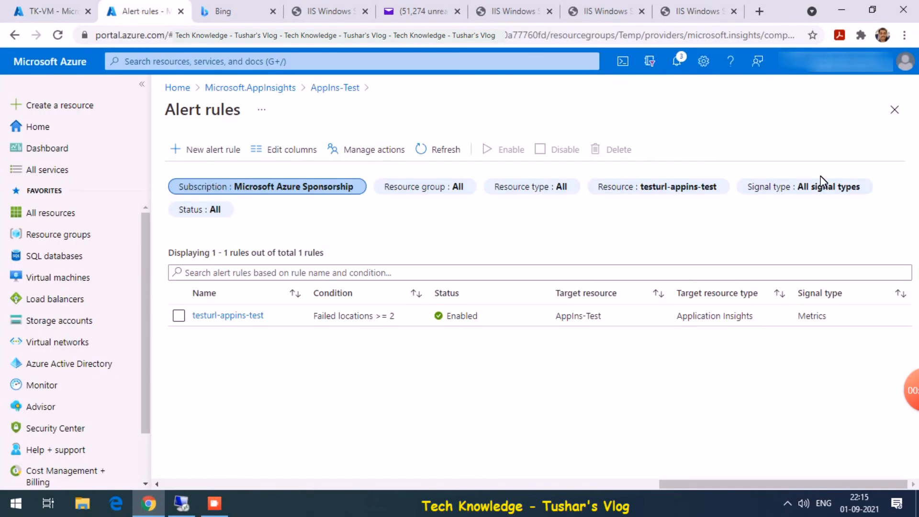
pyautogui.click(895, 111)
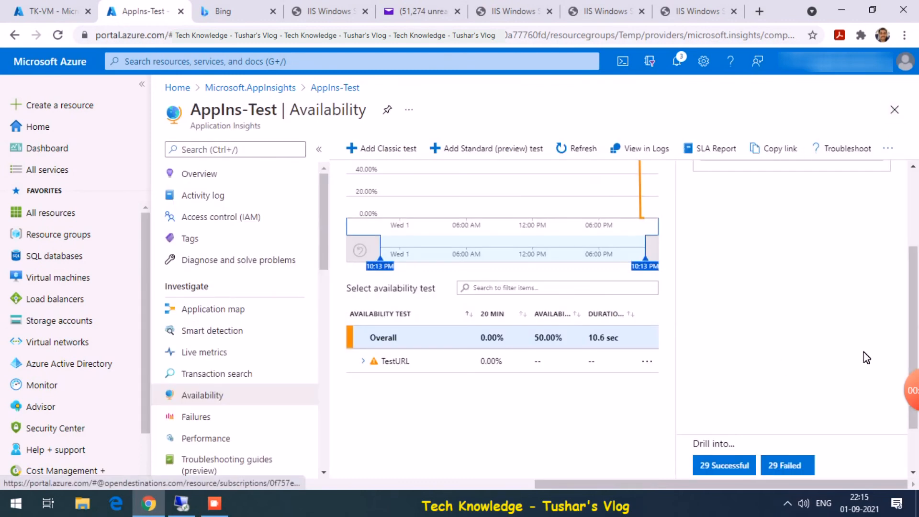
pyautogui.moveTo(915, 329); pyautogui.dragTo(914, 293)
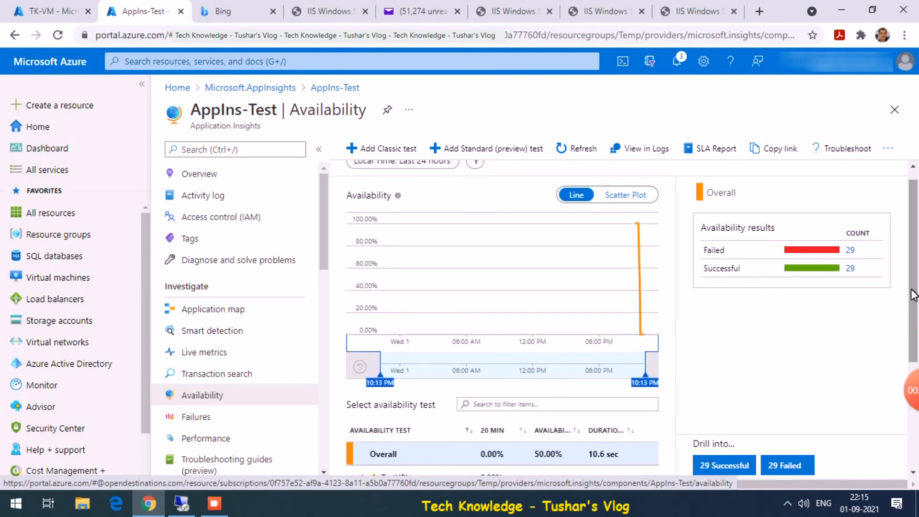
pyautogui.click(600, 149)
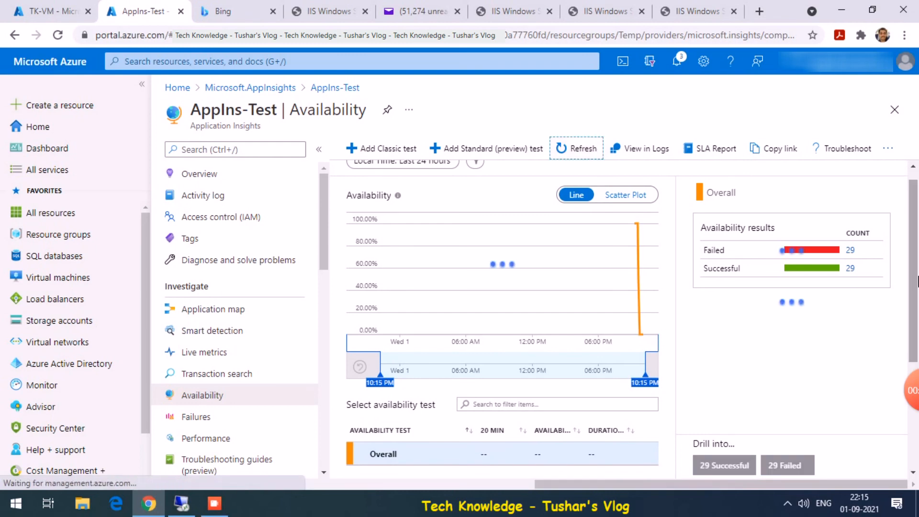
pyautogui.click(849, 253)
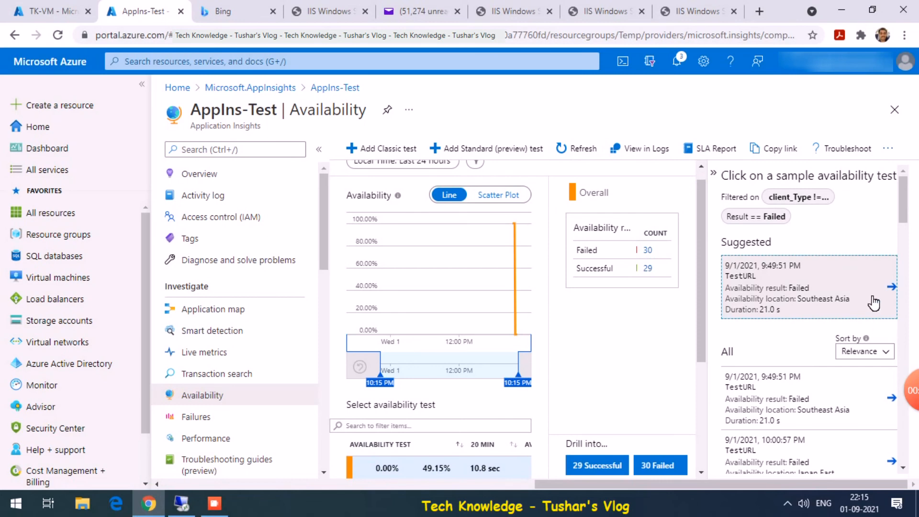
# - Reopen AppIns-Test's Availability page, now showing 49.15% availability overall
pyautogui.click(895, 110)
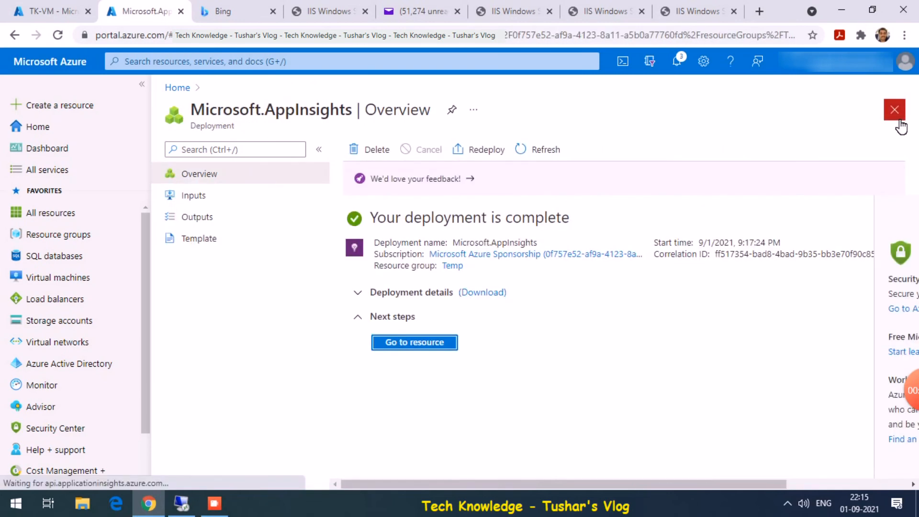
pyautogui.click(418, 348)
pyautogui.click(212, 395)
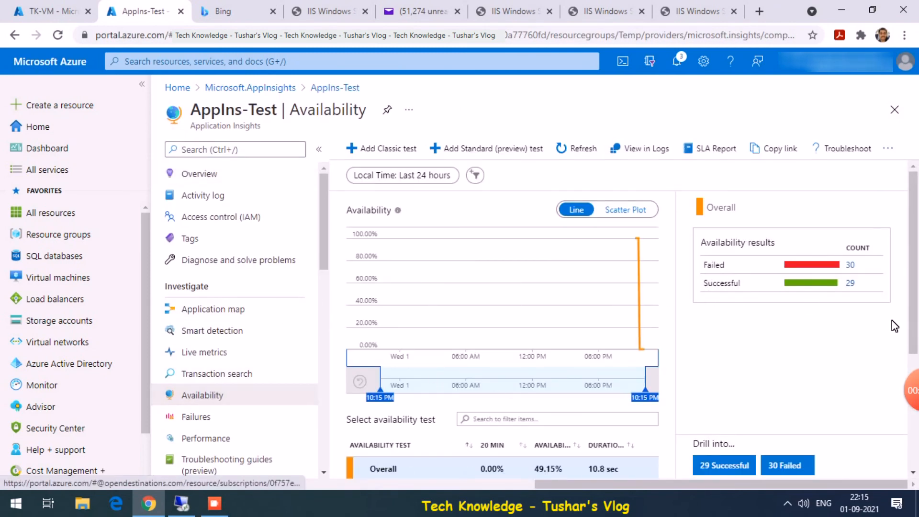
# - Zoom the chart to 04:50–10:15 PM, expand TestURL by region, and refresh to 37 successful, 32 failed
pyautogui.moveTo(596, 297); pyautogui.dragTo(706, 294)
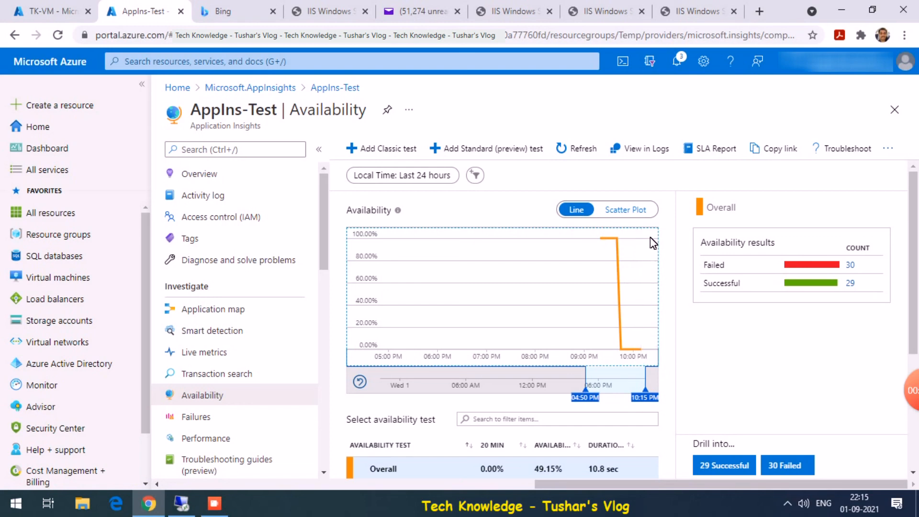
pyautogui.moveTo(915, 274); pyautogui.dragTo(909, 361)
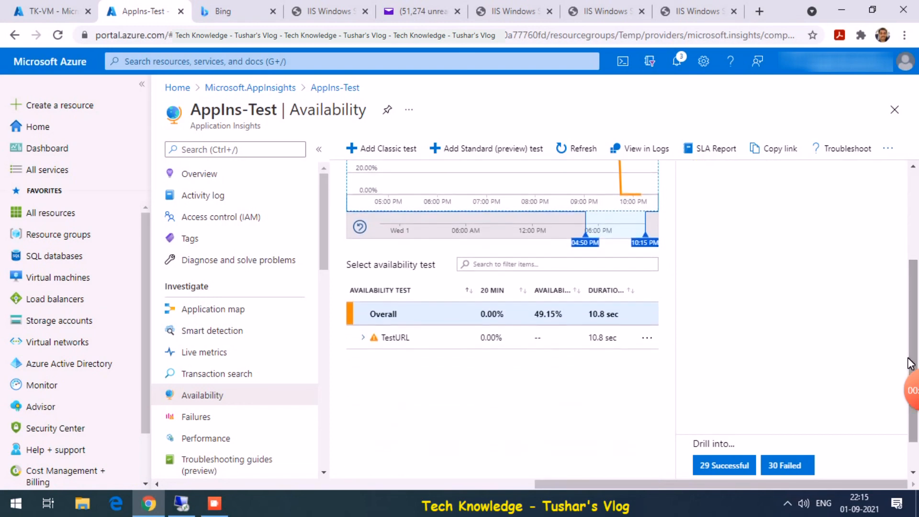
pyautogui.click(372, 338)
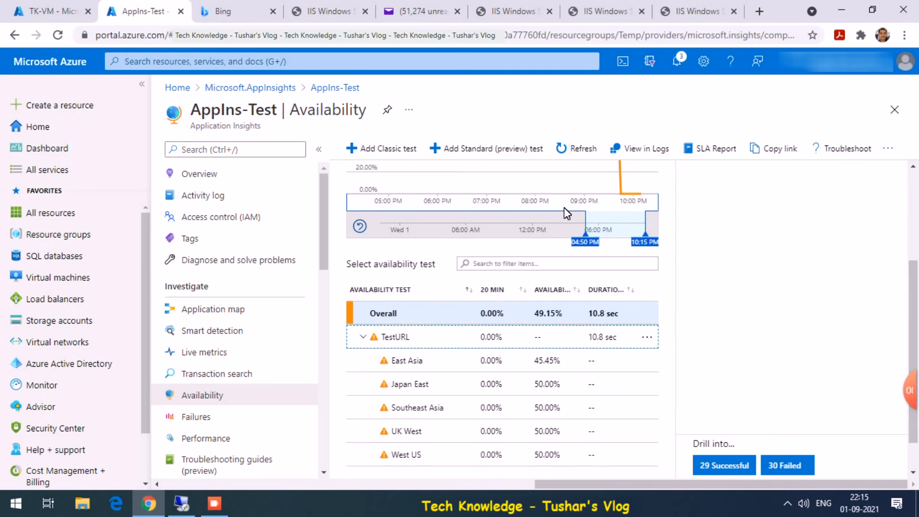
pyautogui.click(582, 150)
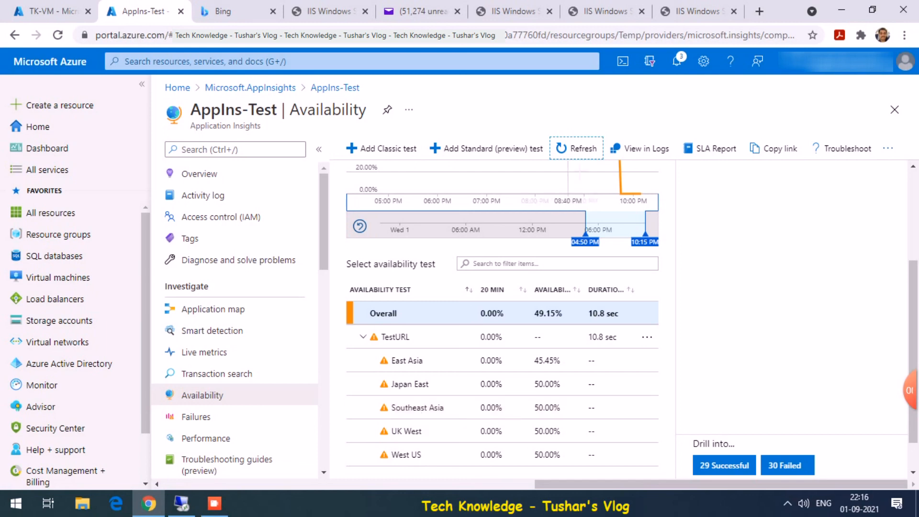
pyautogui.click(583, 150)
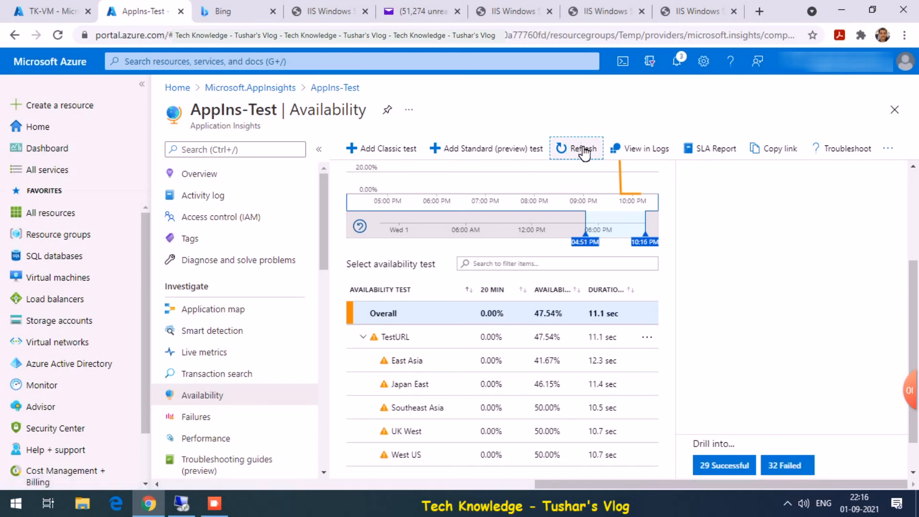
pyautogui.doubleClick(592, 145)
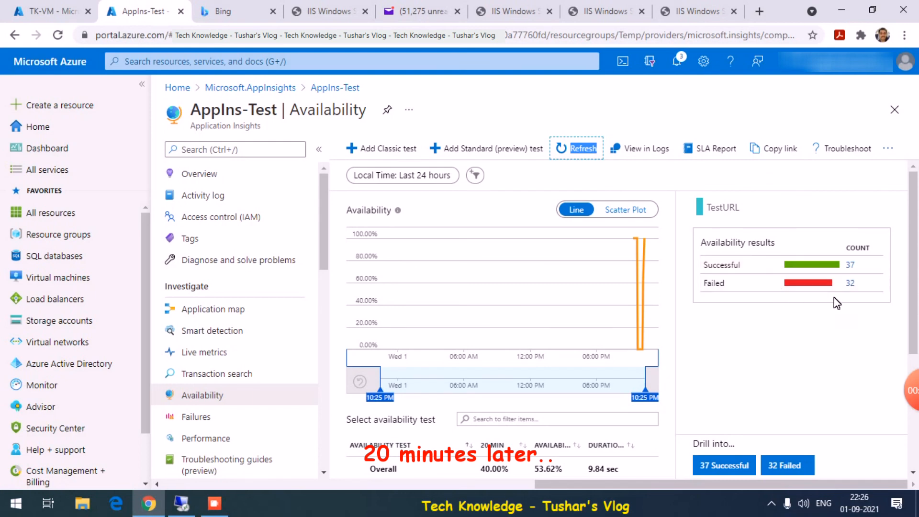
# - Zoom the availability chart to 08:18–10:25 PM with TestURL's per-region rows expanded
pyautogui.moveTo(914, 292); pyautogui.dragTo(916, 374)
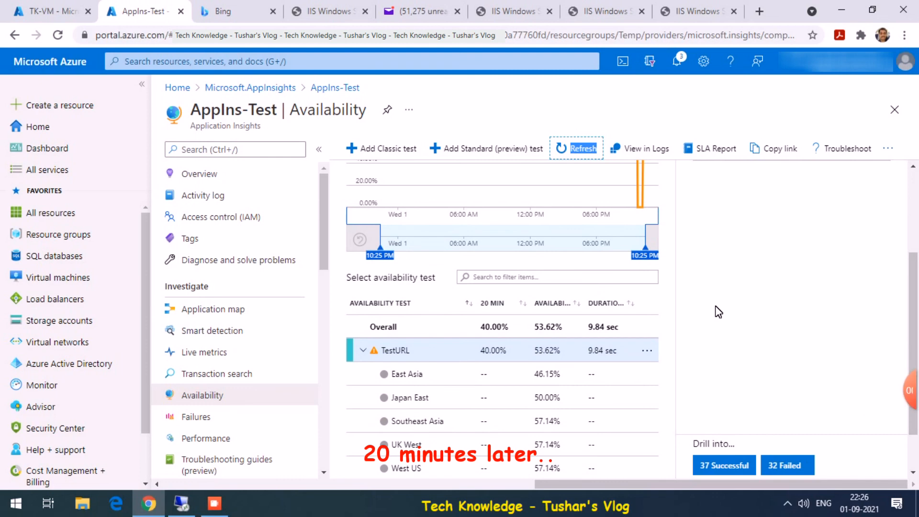
pyautogui.click(364, 350)
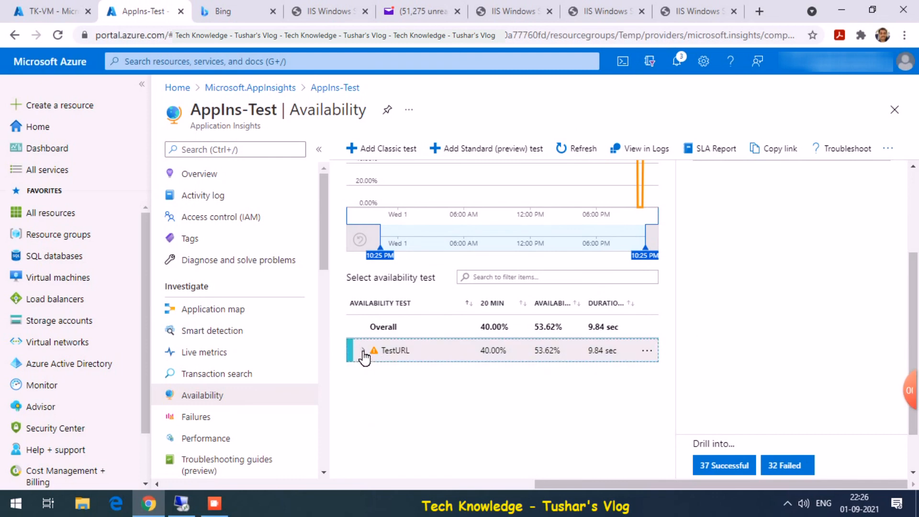
pyautogui.click(364, 352)
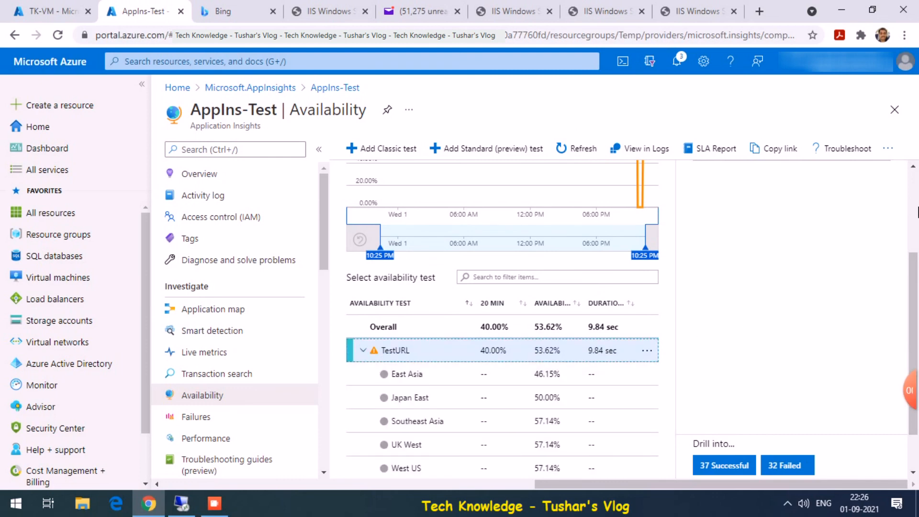
pyautogui.moveTo(917, 267); pyautogui.dragTo(916, 186)
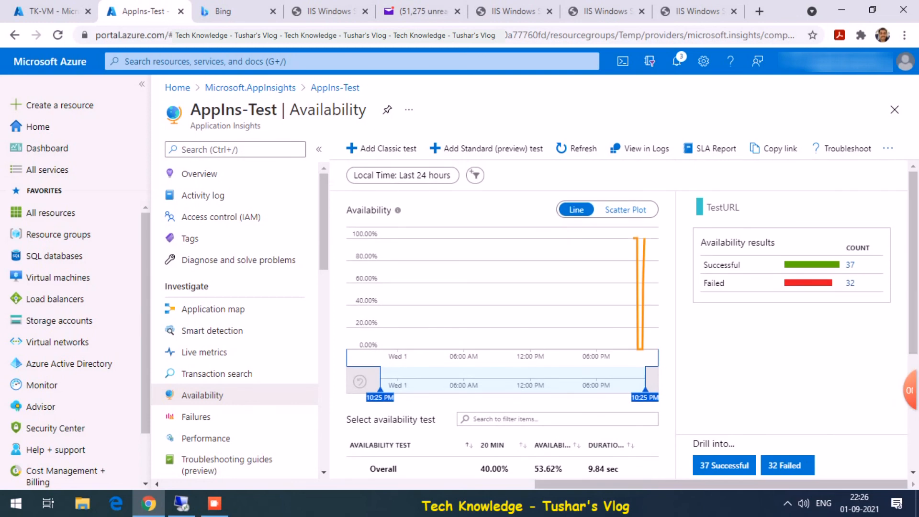
pyautogui.moveTo(622, 244); pyautogui.dragTo(675, 245)
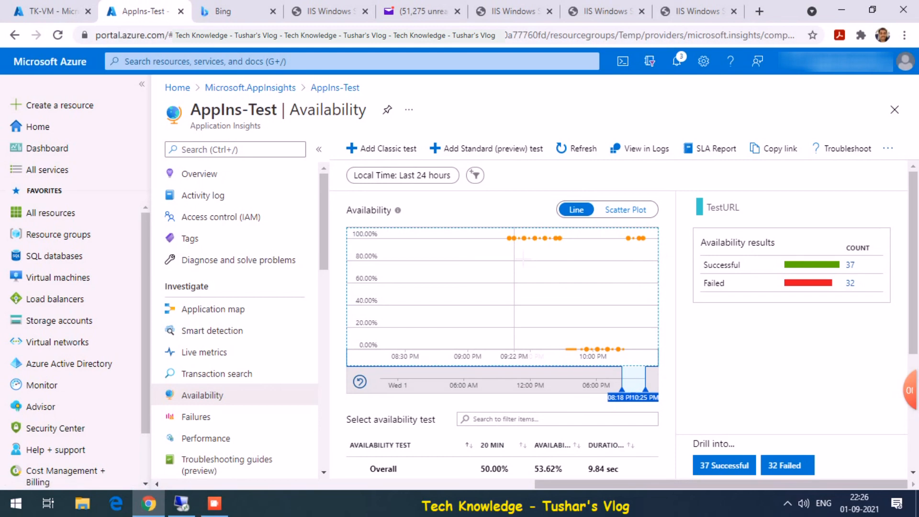
pyautogui.moveTo(568, 245)
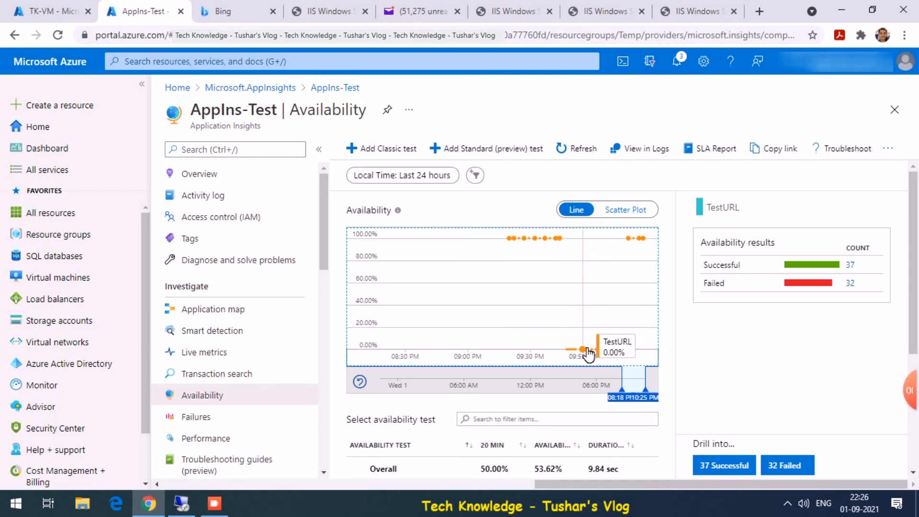
pyautogui.moveTo(632, 354)
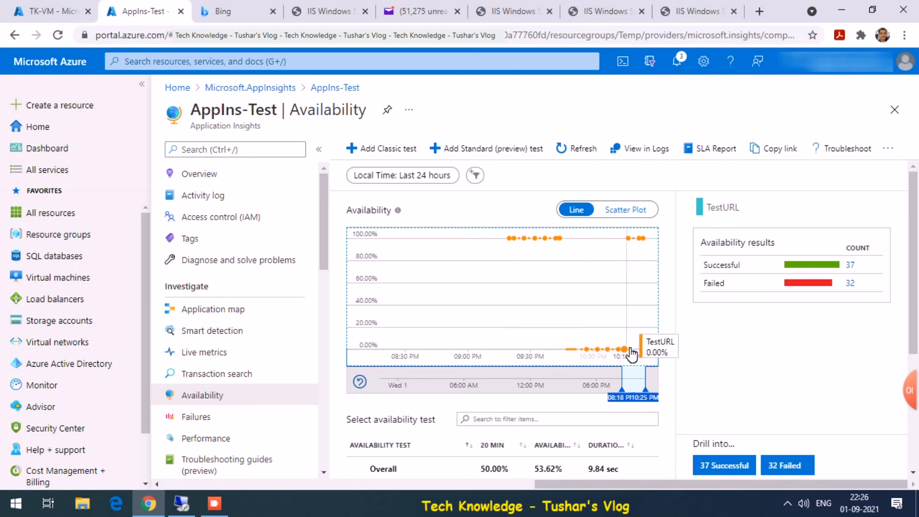
pyautogui.moveTo(917, 247); pyautogui.dragTo(917, 324)
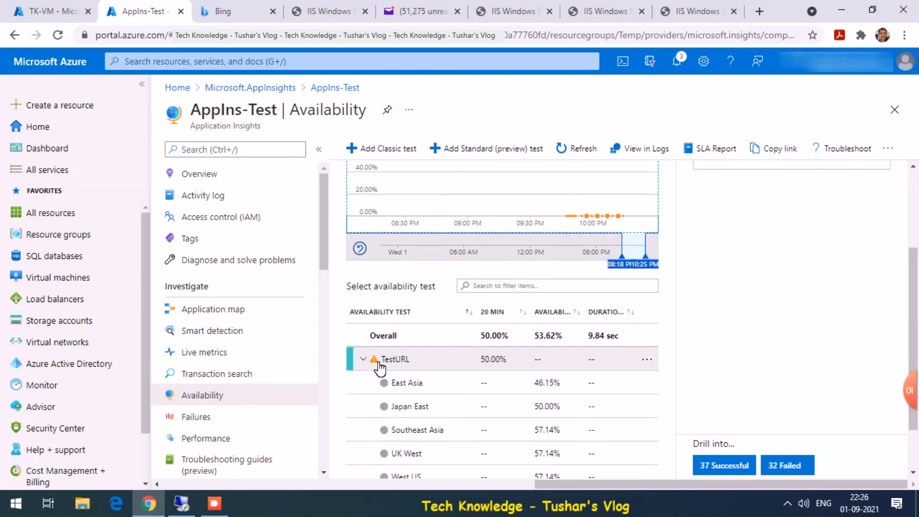
# - Refresh and review TestURL's runs dropping to 0% and recovering to 100%
pyautogui.click(572, 160)
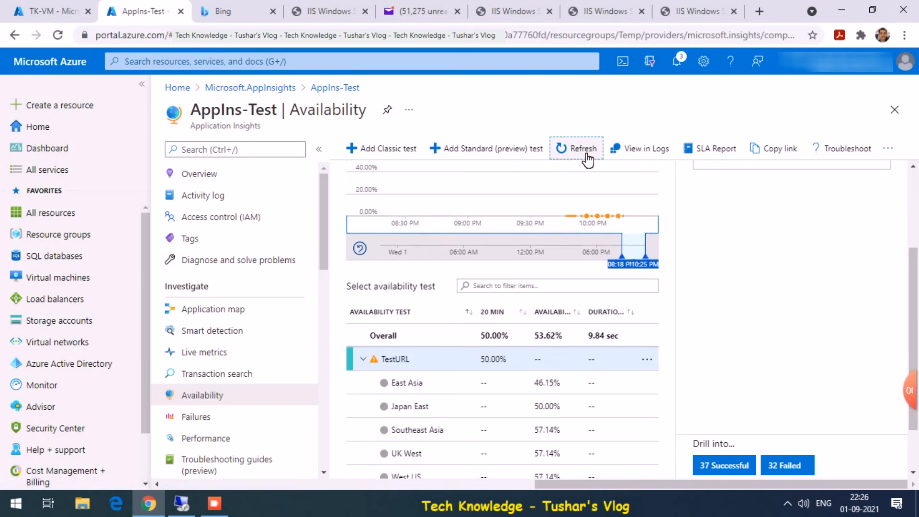
pyautogui.click(364, 360)
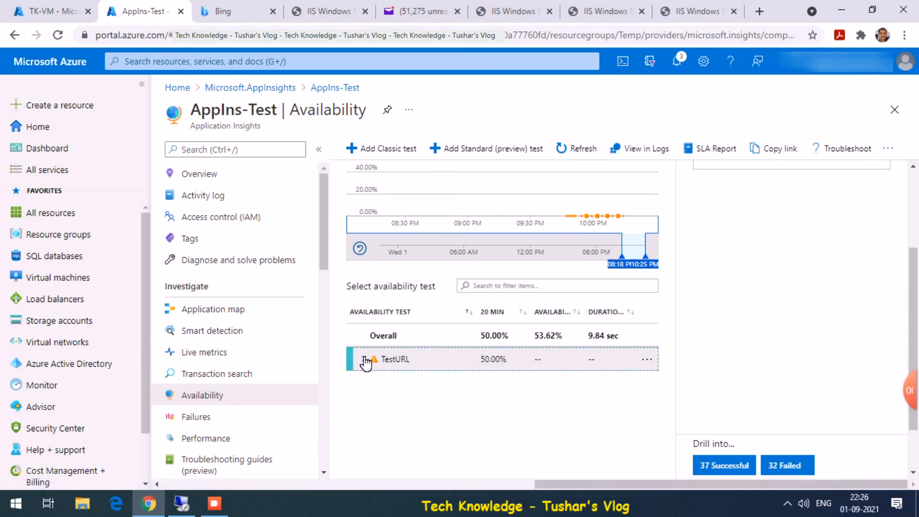
pyautogui.click(364, 360)
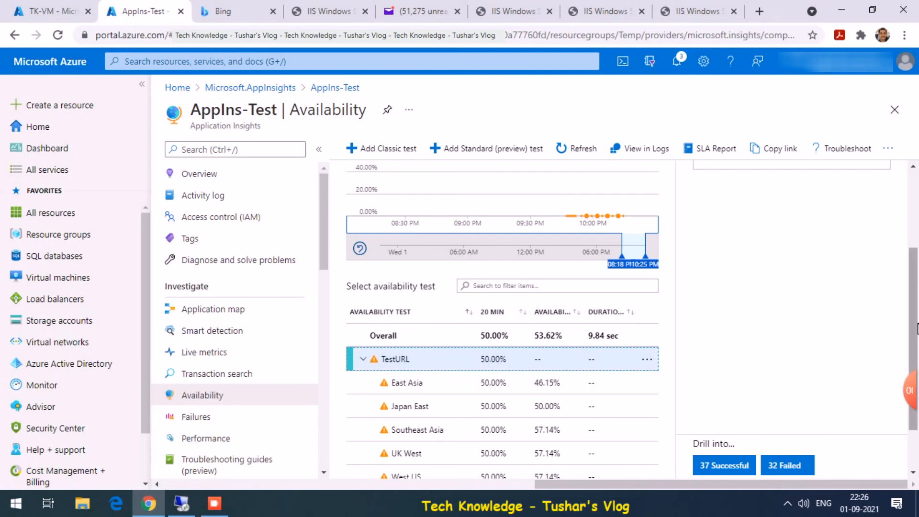
pyautogui.scroll(3, 914, 342)
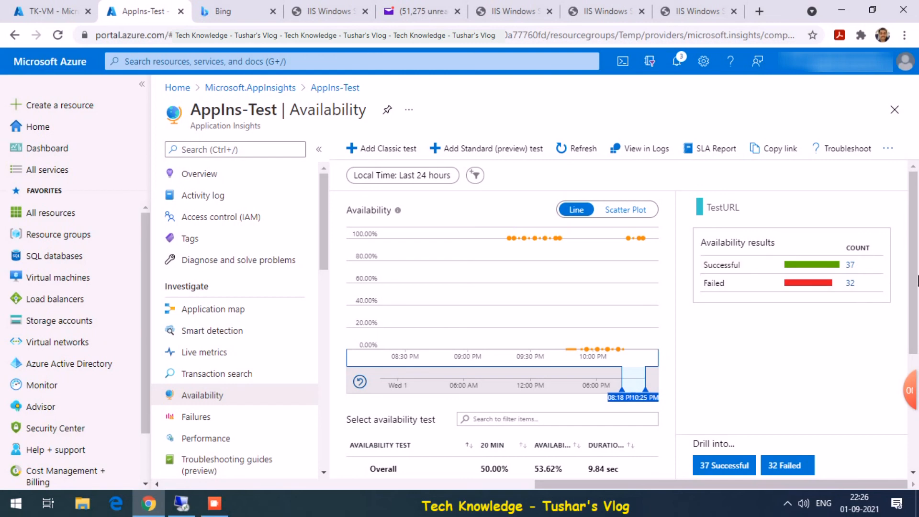
pyautogui.moveTo(914, 268); pyautogui.dragTo(911, 344)
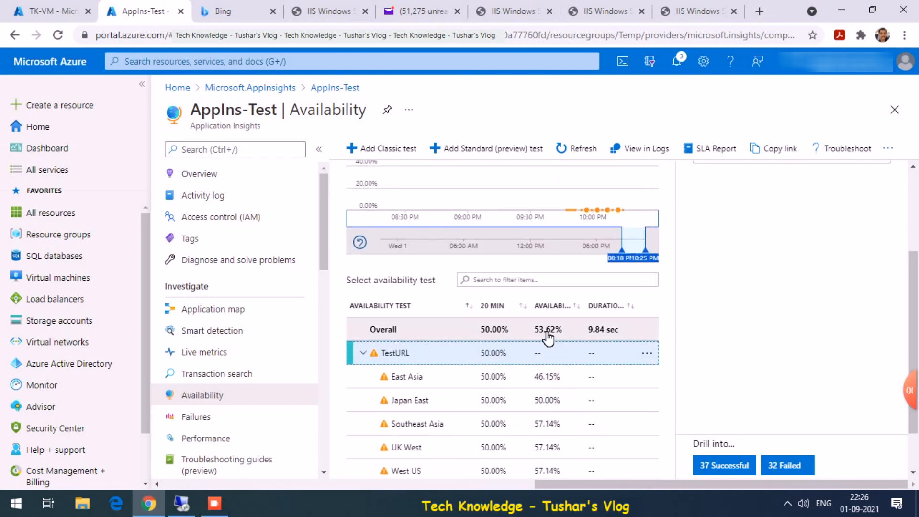
pyautogui.moveTo(917, 313); pyautogui.dragTo(915, 342)
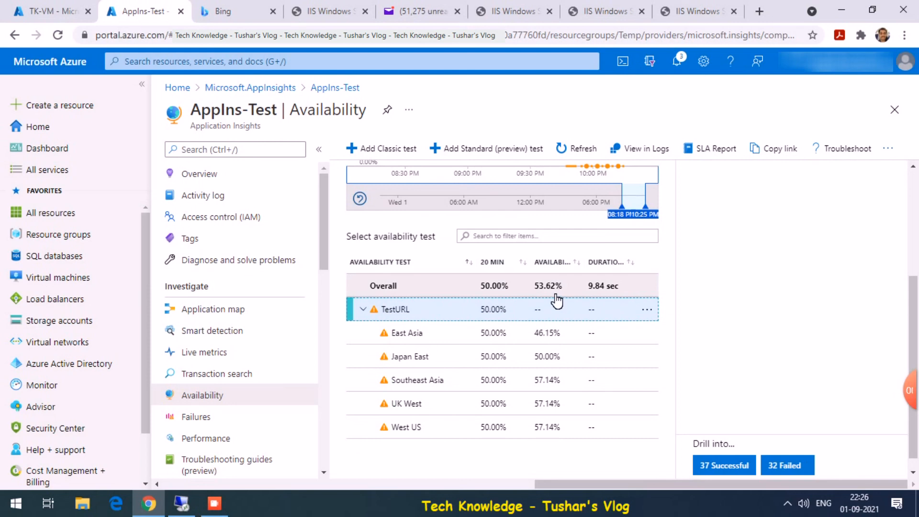
pyautogui.click(916, 237)
pyautogui.scroll(4, 915, 237)
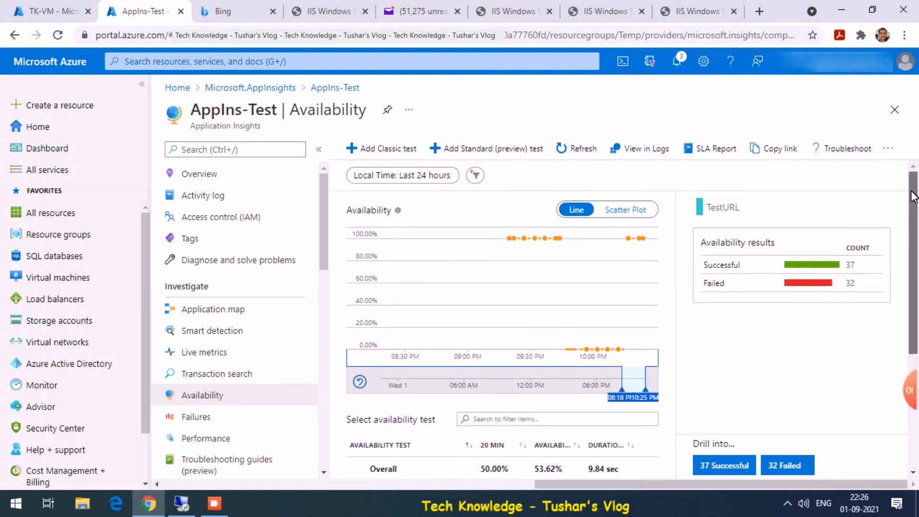